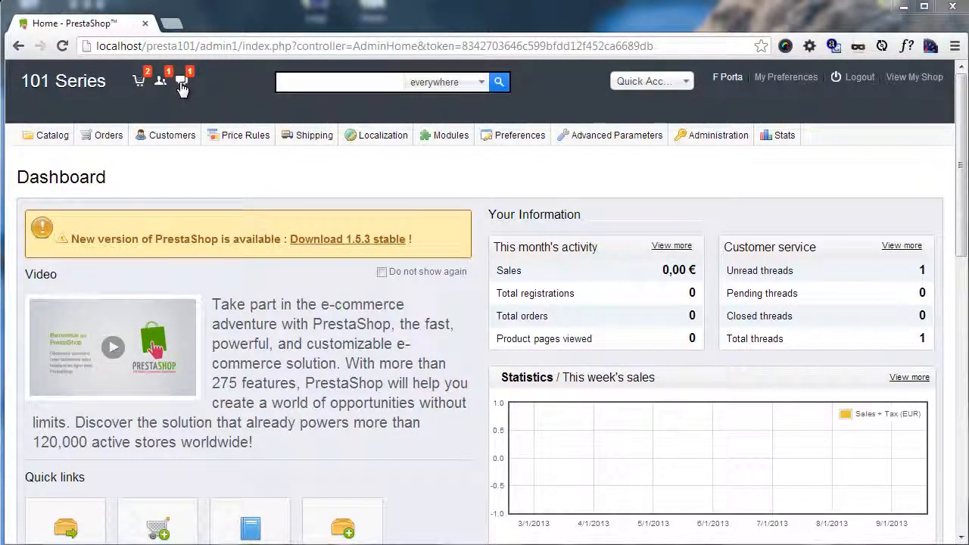
Step: Open the most recent order from the new-order notifications and check its order date
click(141, 85)
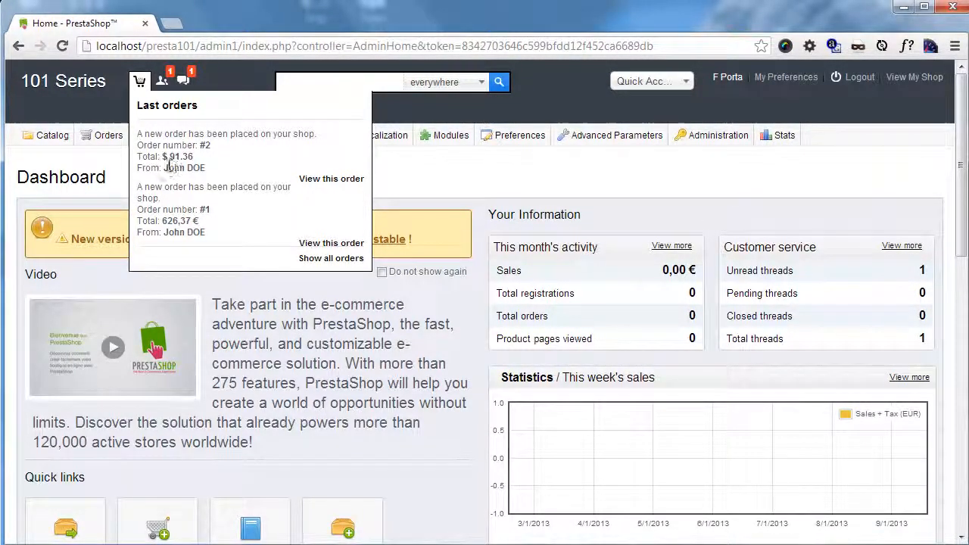
click(329, 184)
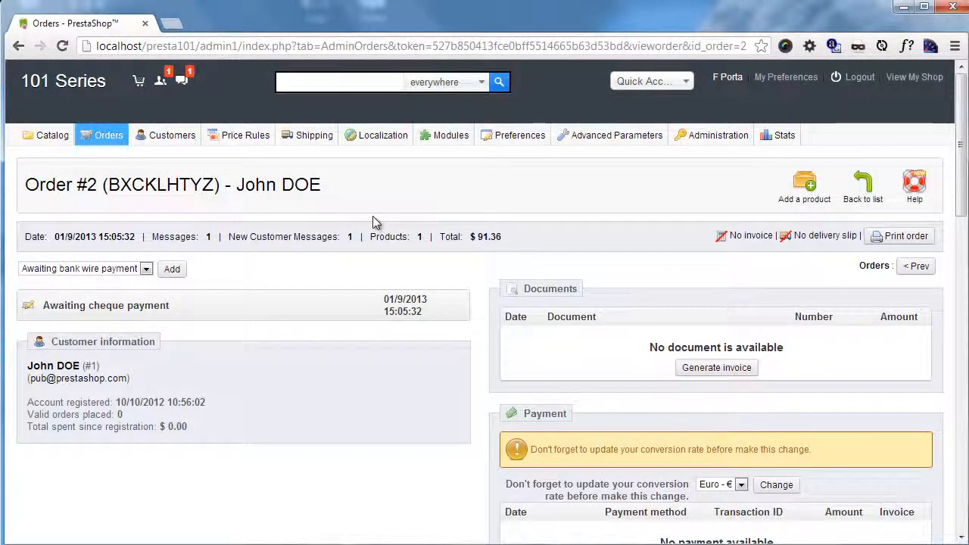
scroll(373, 224, down, 5)
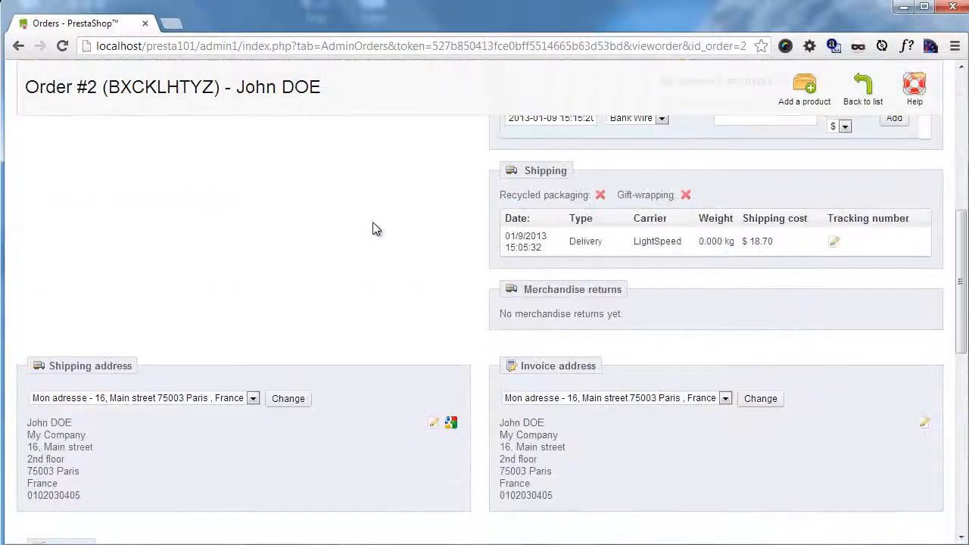
scroll(375, 227, up, 5)
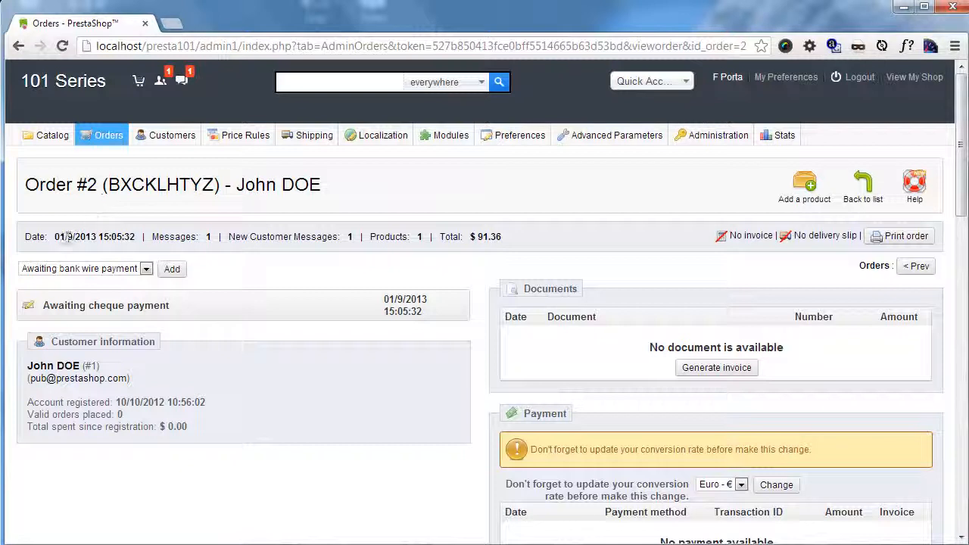
drag(53, 237, 149, 229)
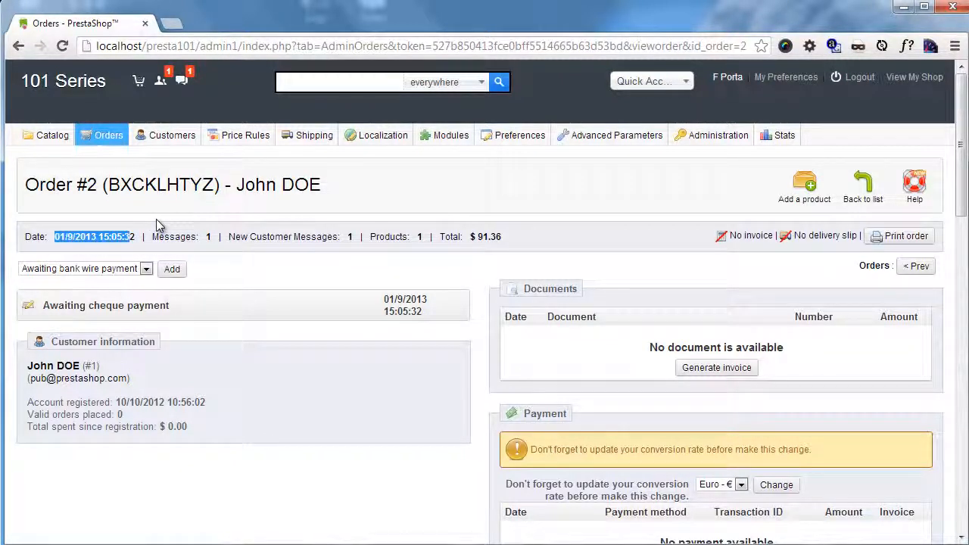
click(191, 233)
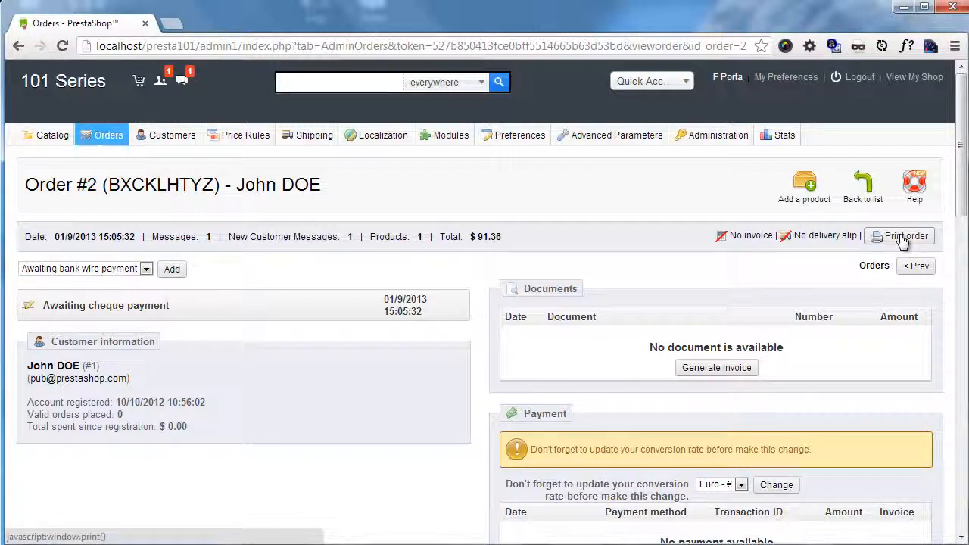
Step: Check the order's payment status and add the Payment accepted status to the order
scroll(574, 245, down, 1)
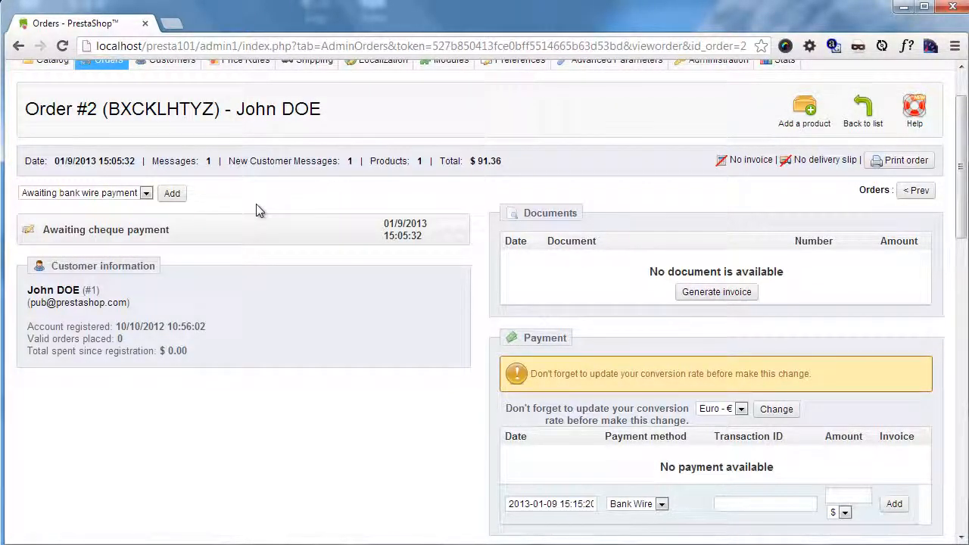
drag(45, 229, 171, 240)
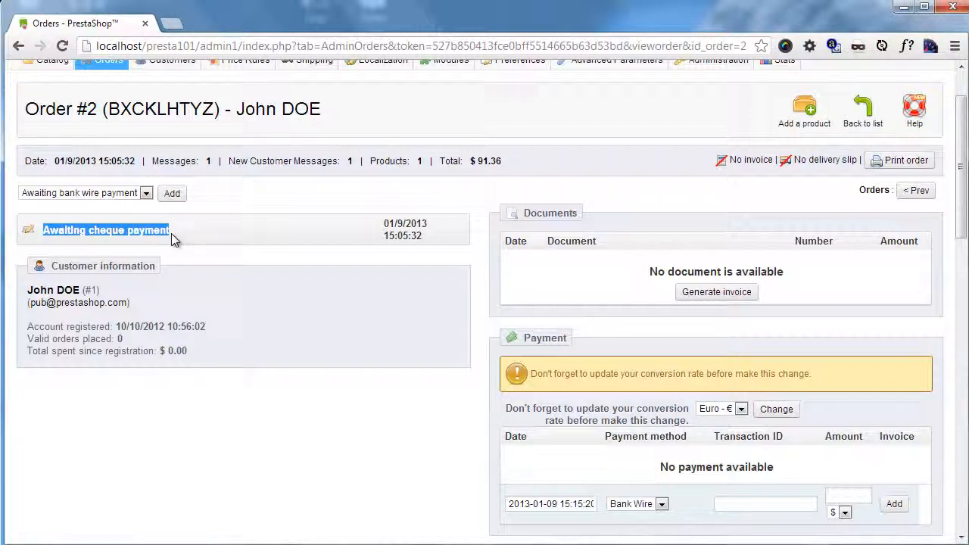
click(174, 236)
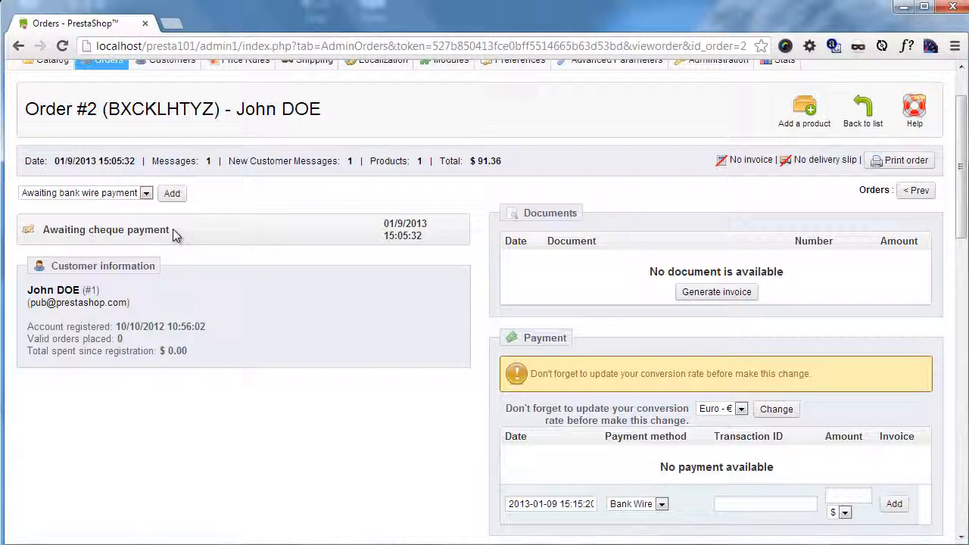
click(146, 195)
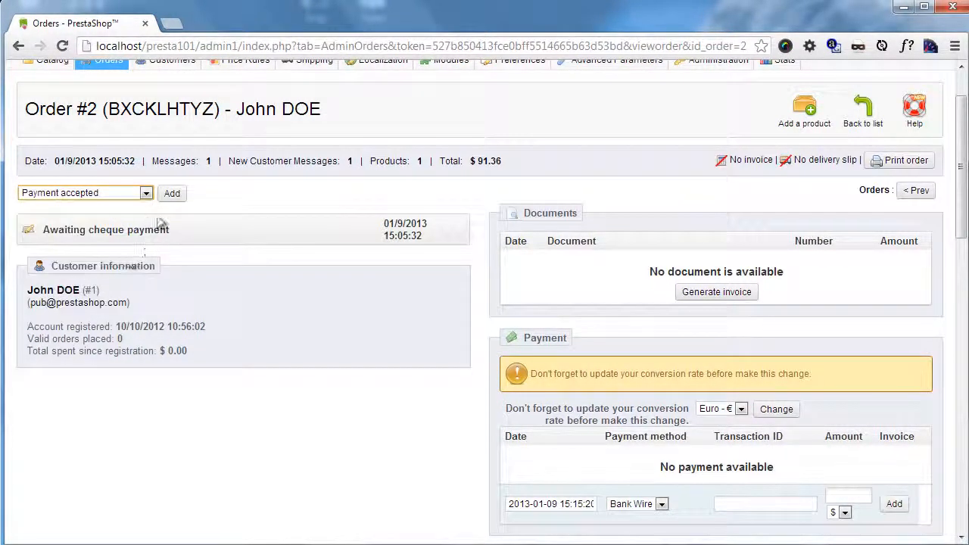
click(172, 194)
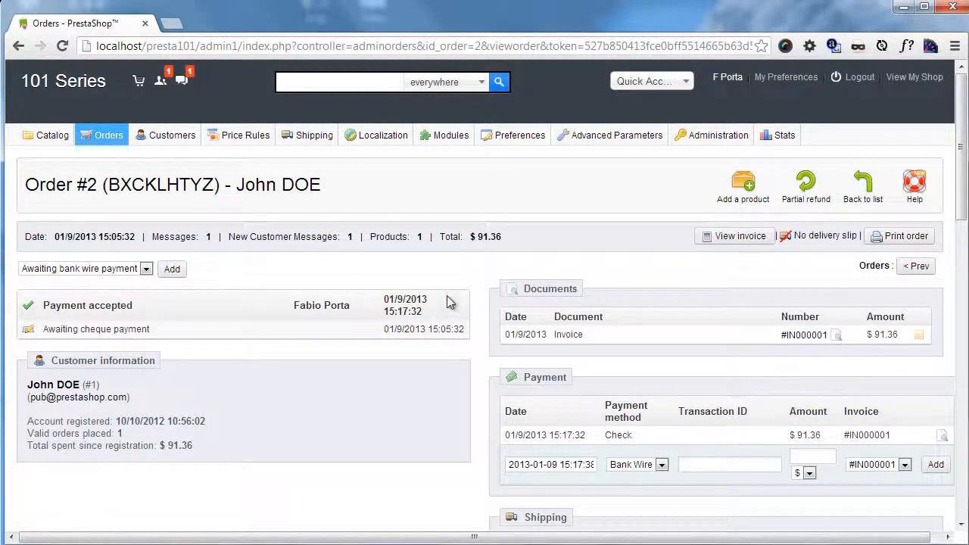
Step: View the order's invoice PDF, look over its contents and close it
click(755, 240)
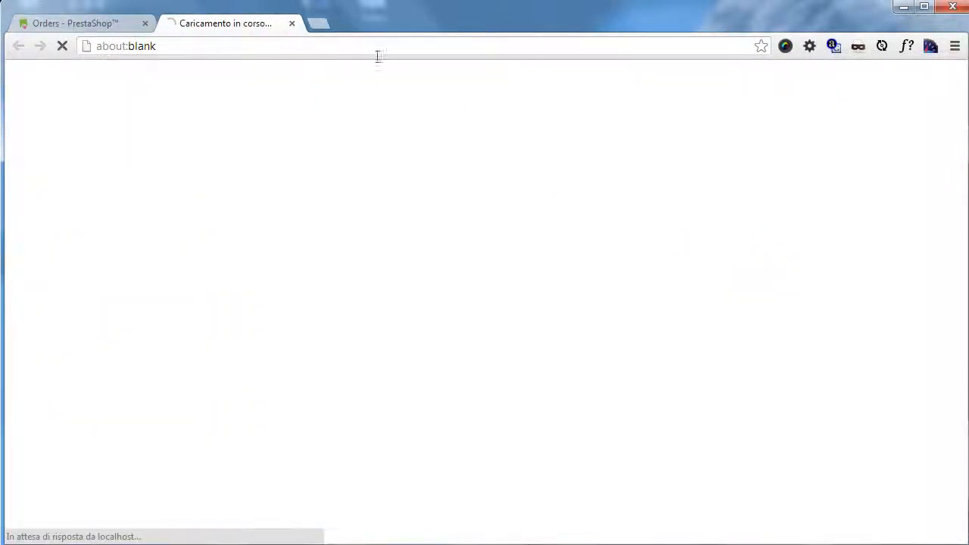
scroll(429, 209, down, 2)
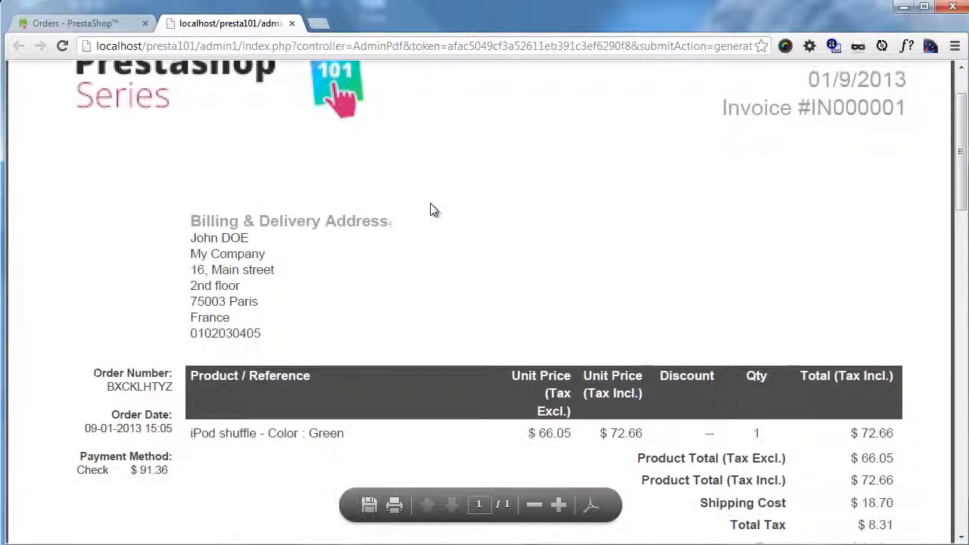
scroll(439, 235, up, 2)
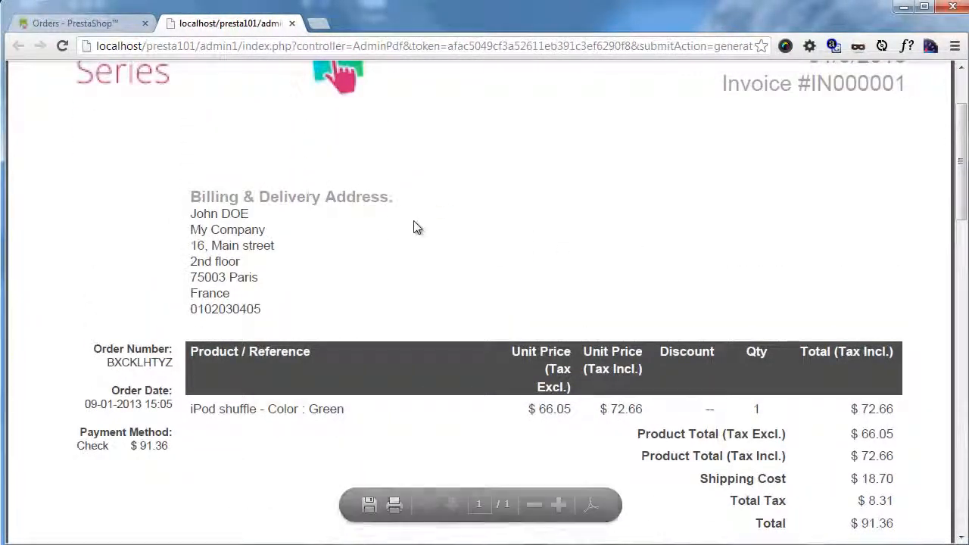
click(293, 23)
Step: Examine the order's payment section, including the transaction ID, the amount and the card details of the check payment
scroll(545, 257, down, 2)
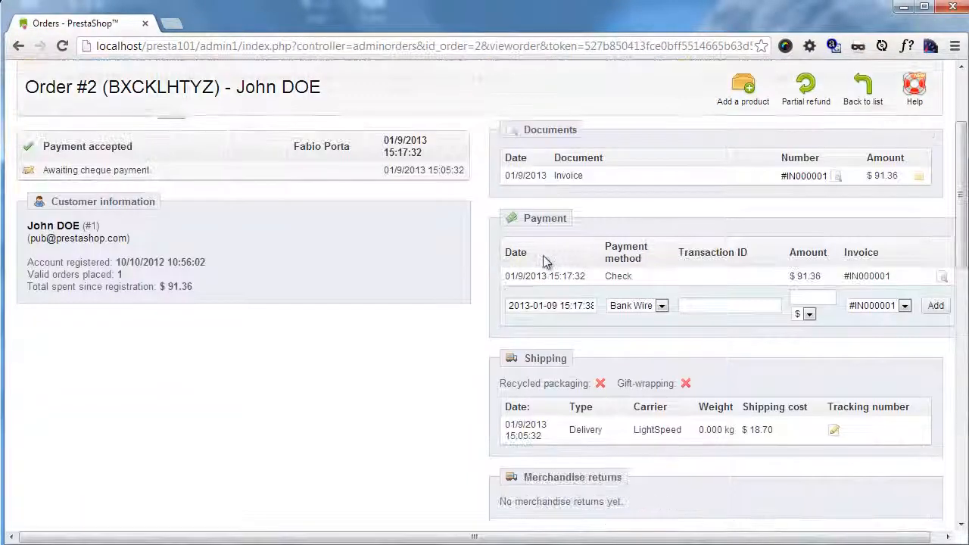
double_click(564, 222)
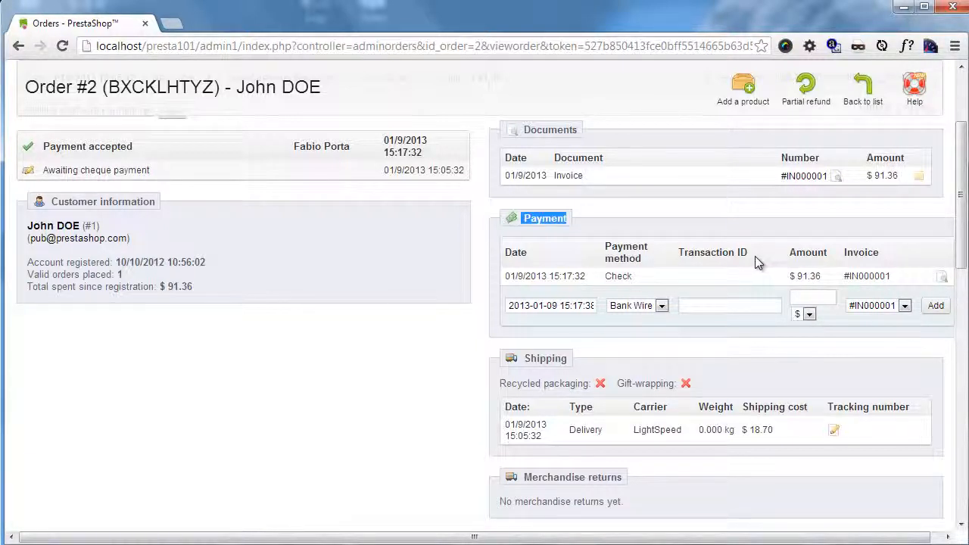
drag(748, 252, 685, 253)
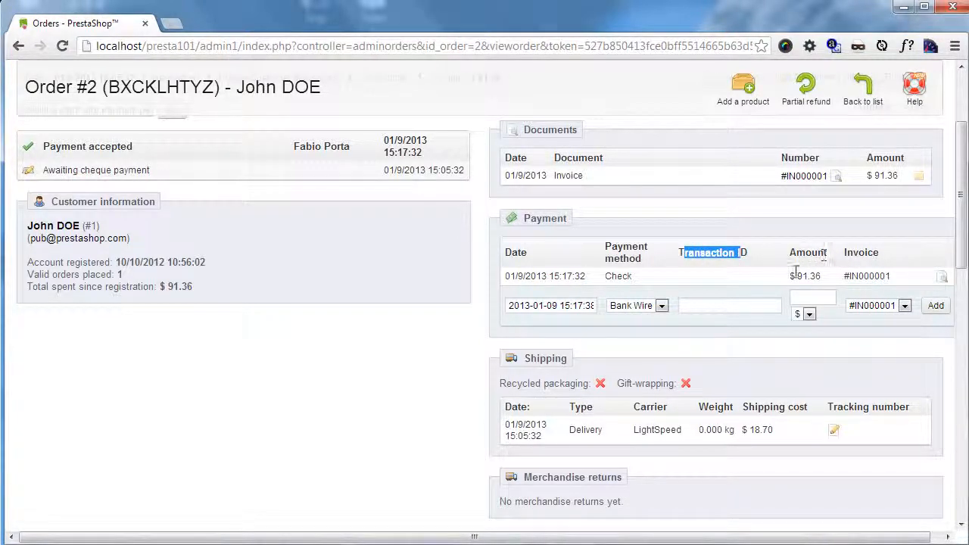
drag(797, 276, 820, 277)
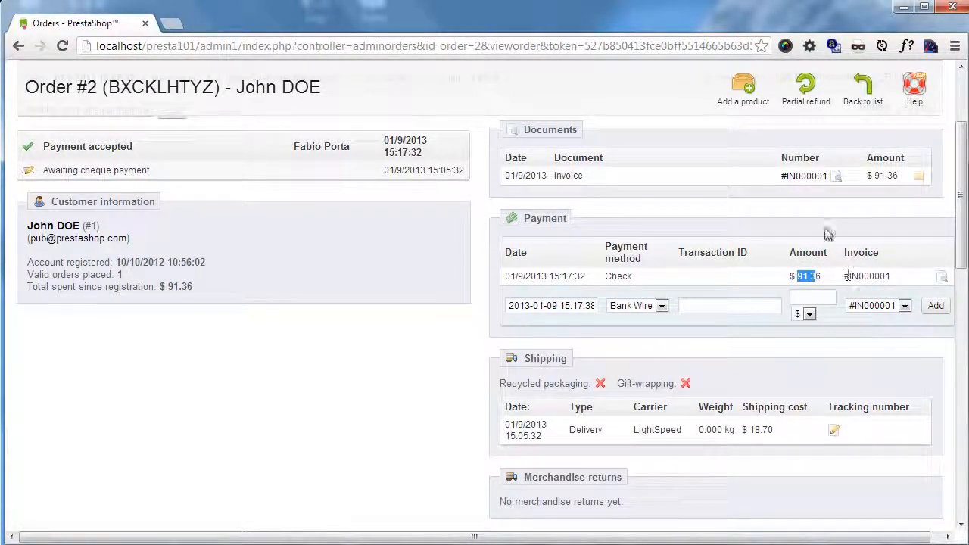
click(942, 280)
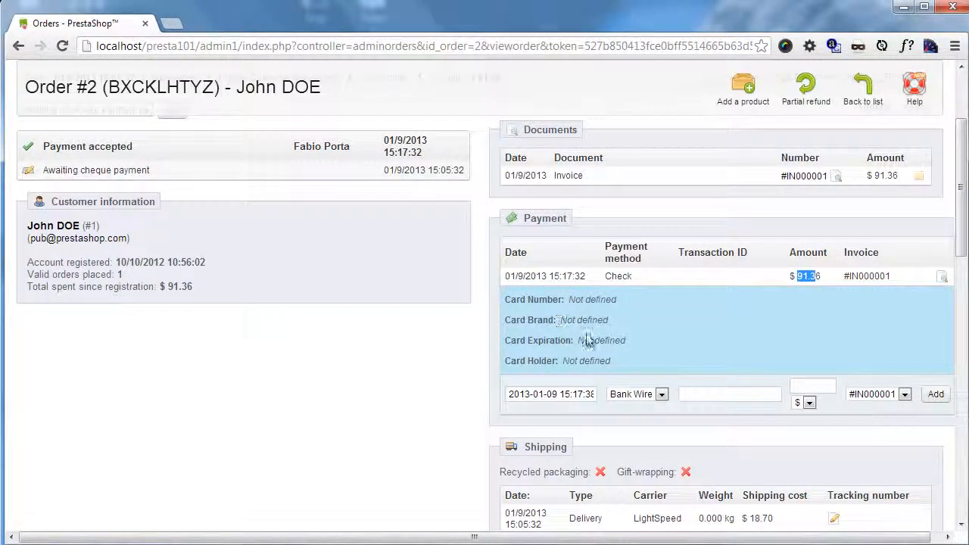
click(942, 277)
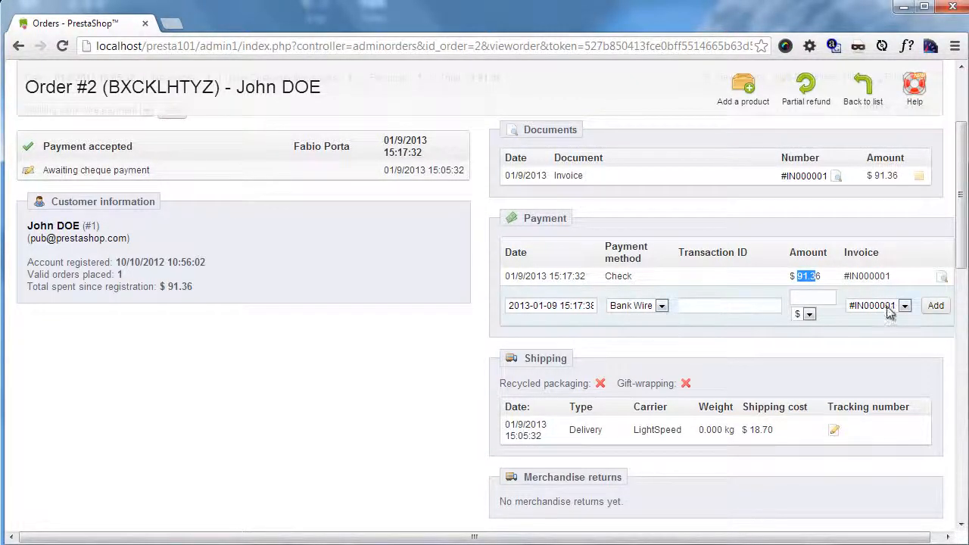
click(750, 306)
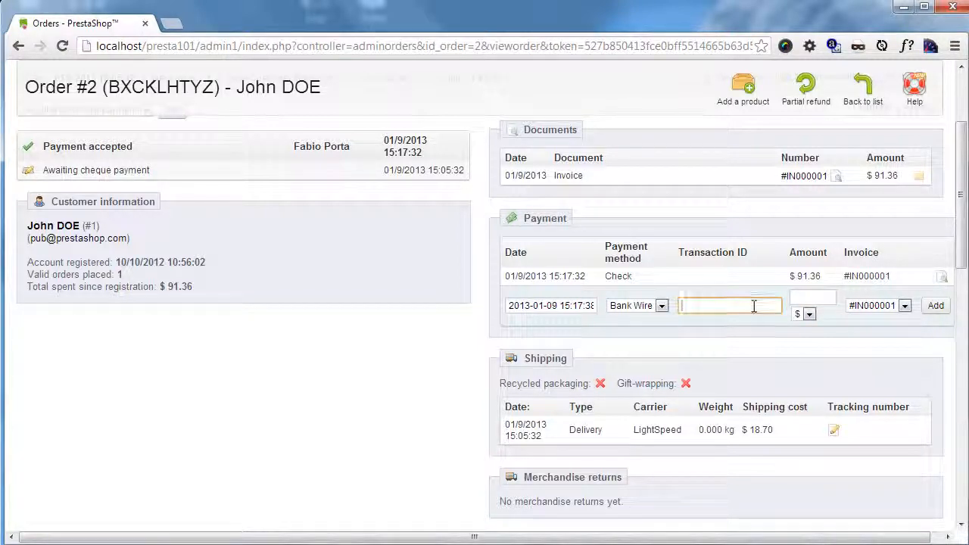
Step: Examine the order's shipping section, including the carrier and the tracking number entry
scroll(727, 307, down, 1)
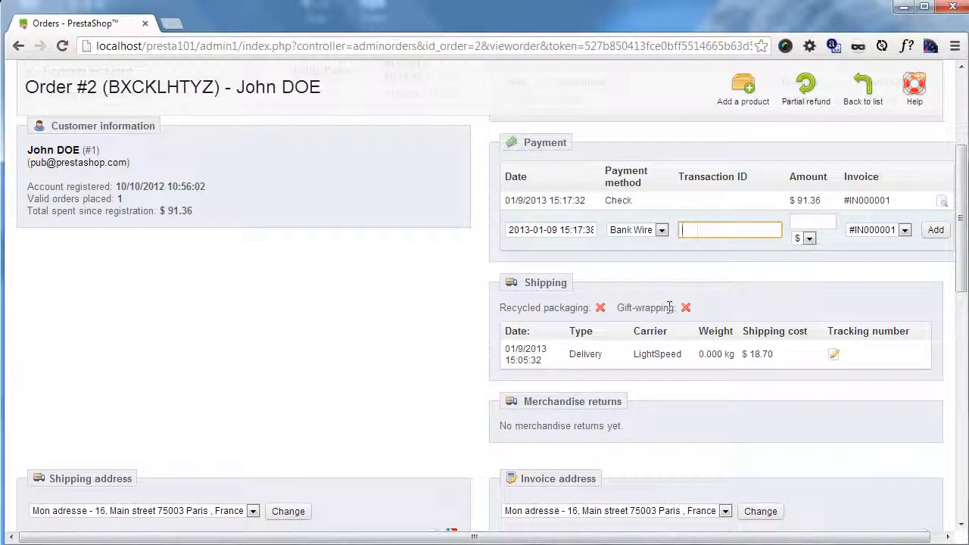
scroll(670, 306, down, 2)
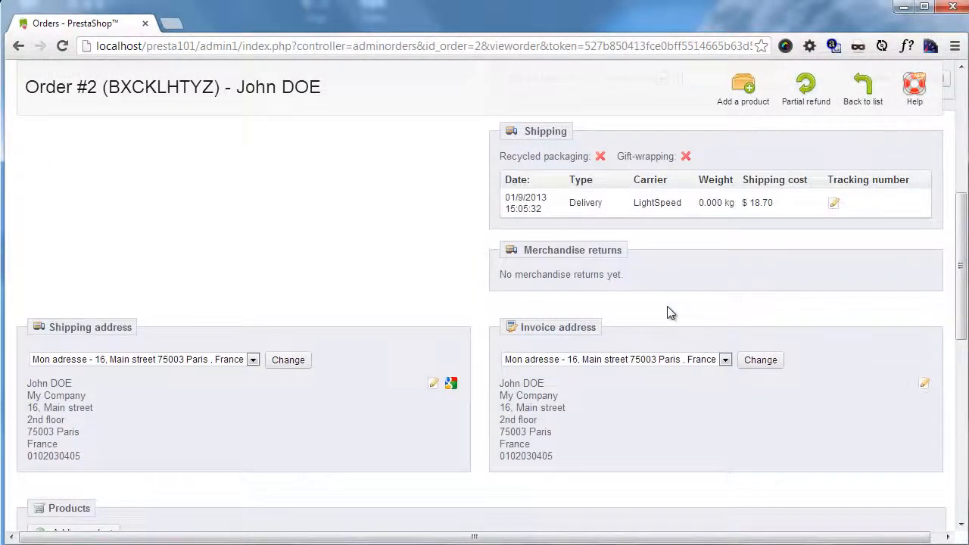
scroll(669, 310, up, 1)
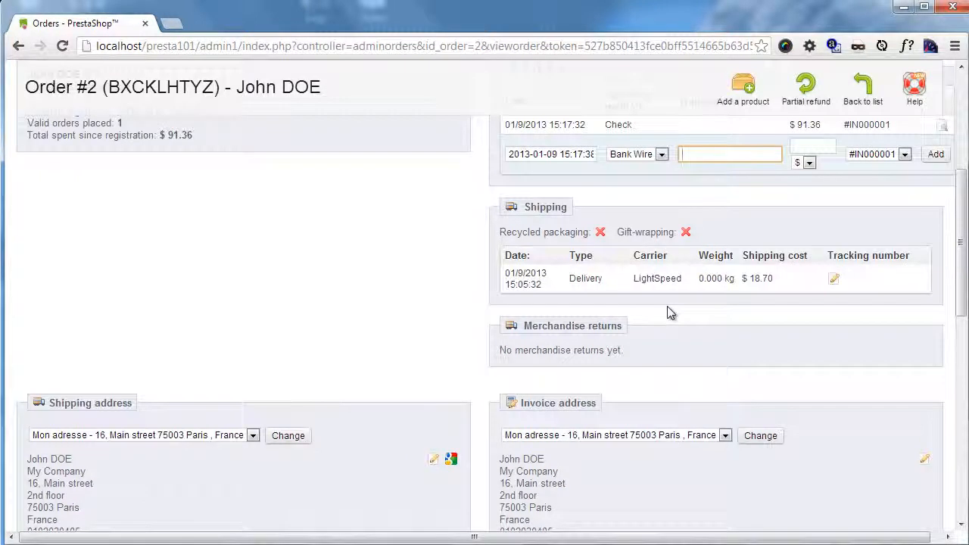
click(523, 211)
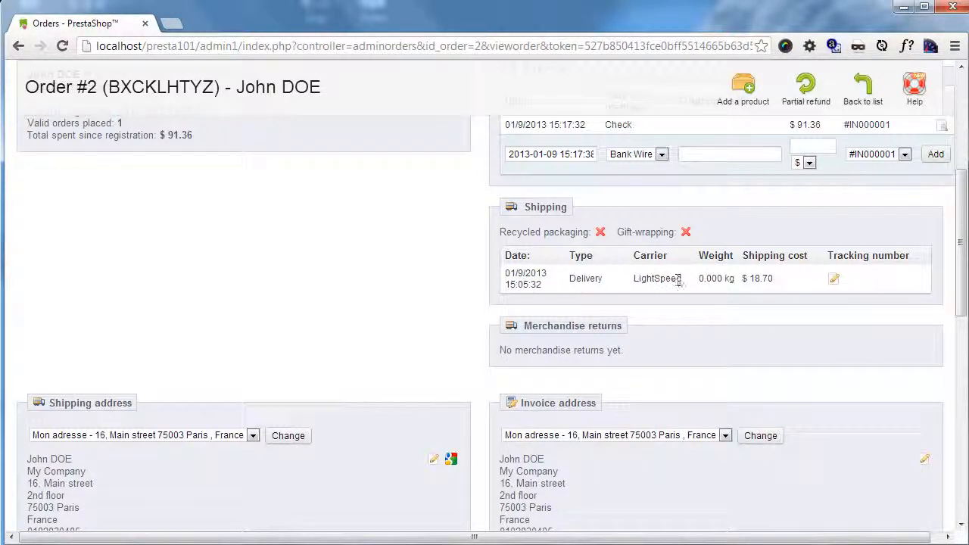
drag(679, 278, 634, 280)
click(634, 281)
click(835, 282)
Step: Review the order's merchandise returns, shipping and invoice addresses, product list and totals
scroll(659, 244, down, 1)
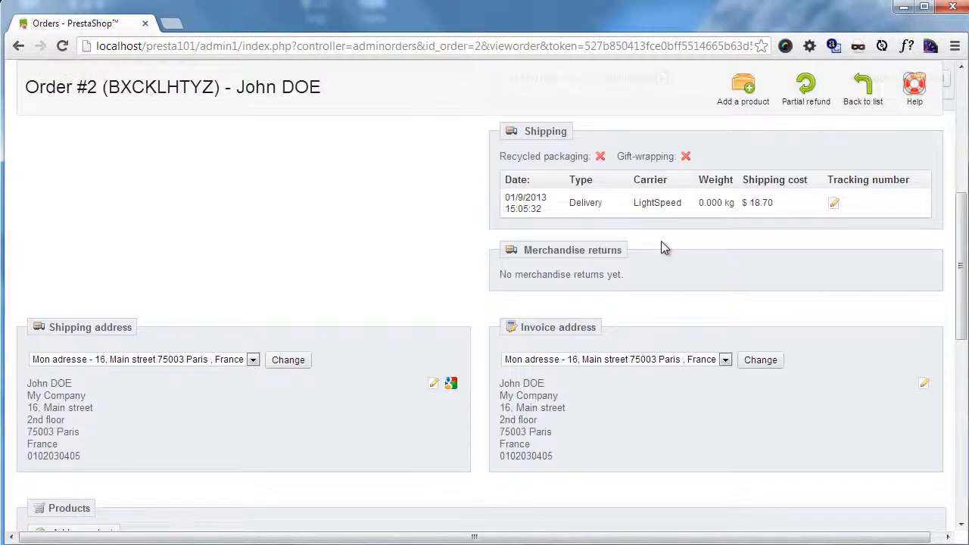
scroll(661, 244, down, 1)
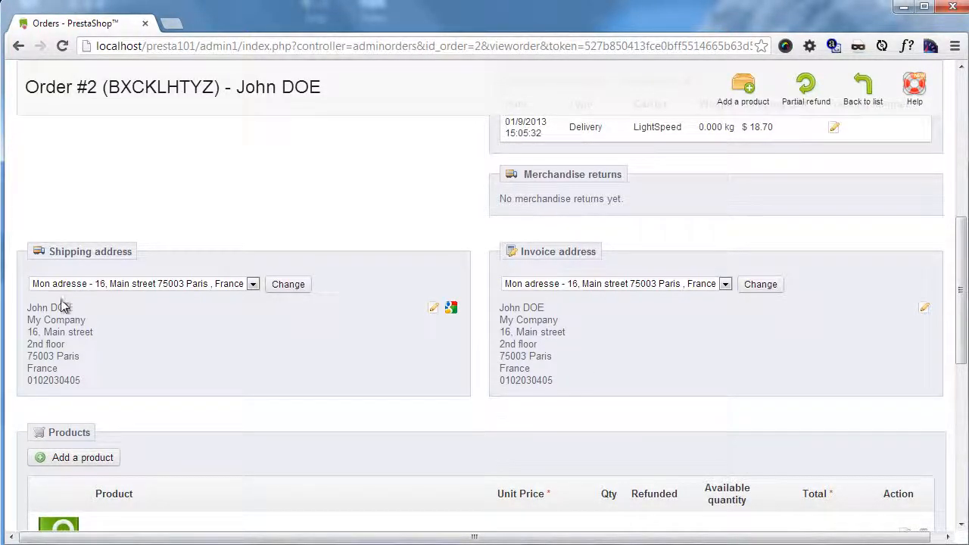
scroll(447, 337, down, 1)
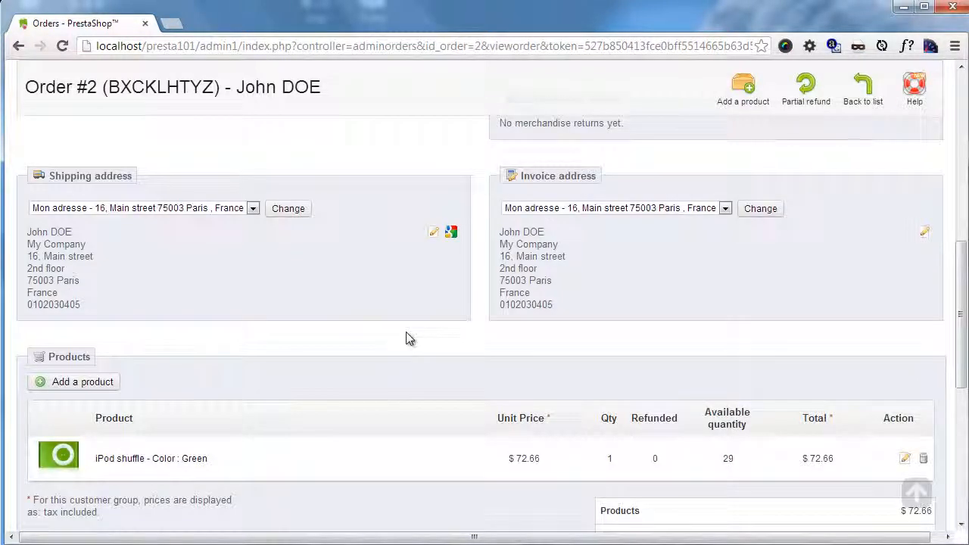
scroll(413, 337, down, 1)
scroll(505, 286, down, 1)
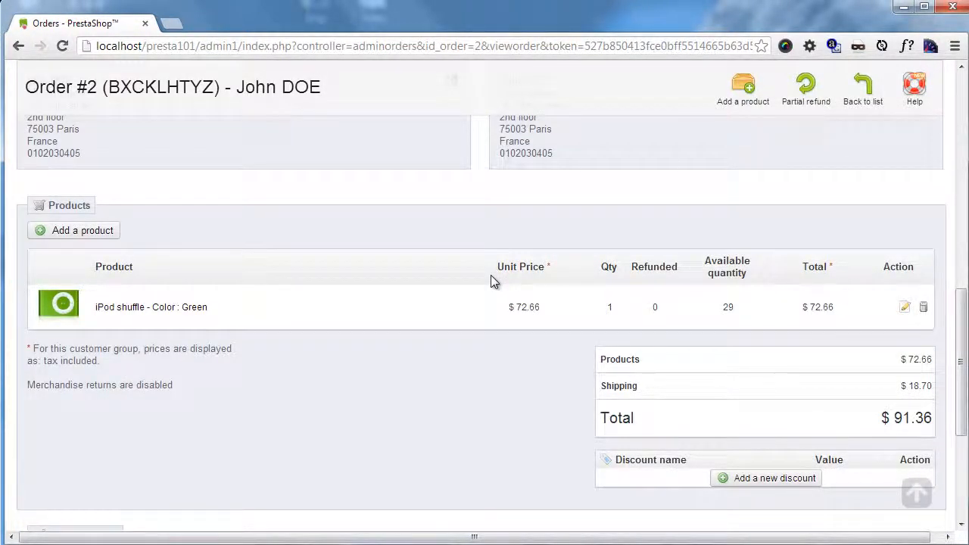
scroll(489, 276, down, 1)
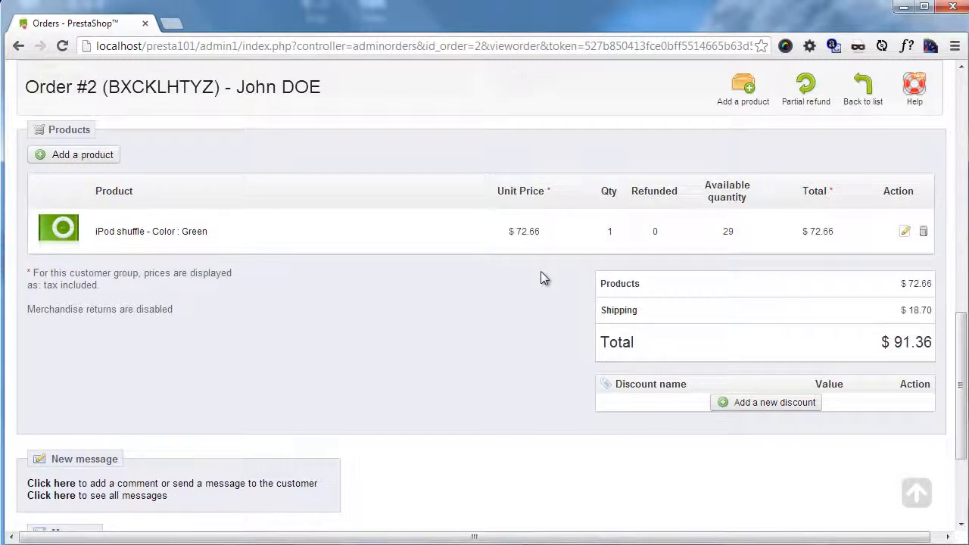
scroll(584, 281, up, 1)
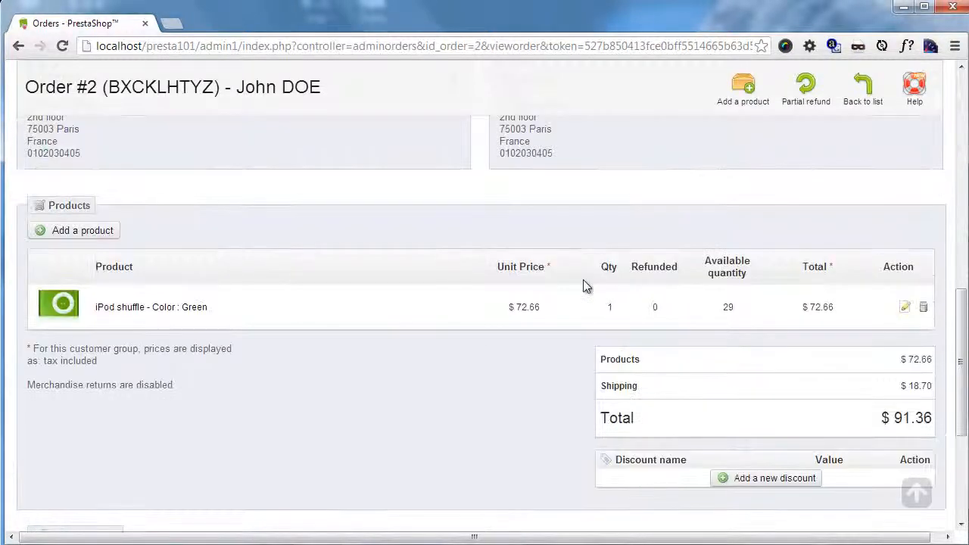
Step: Examine the unit price, quantity and available stock of the green iPod shuffle in the order's product list
drag(542, 308, 492, 311)
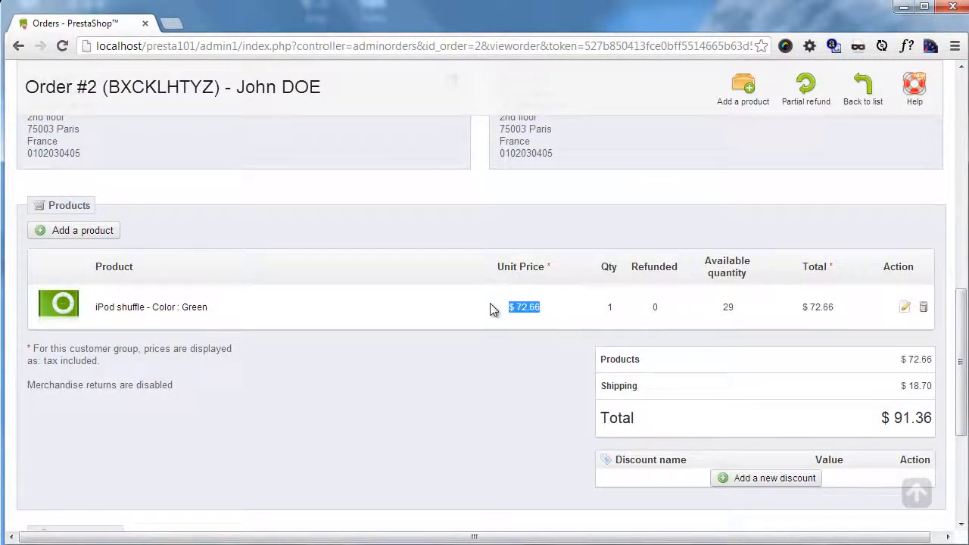
click(640, 314)
drag(717, 316, 750, 310)
Step: Open the iPod shuffle line for editing, look at its editable fields and invoice choice, and cancel the edit
click(907, 308)
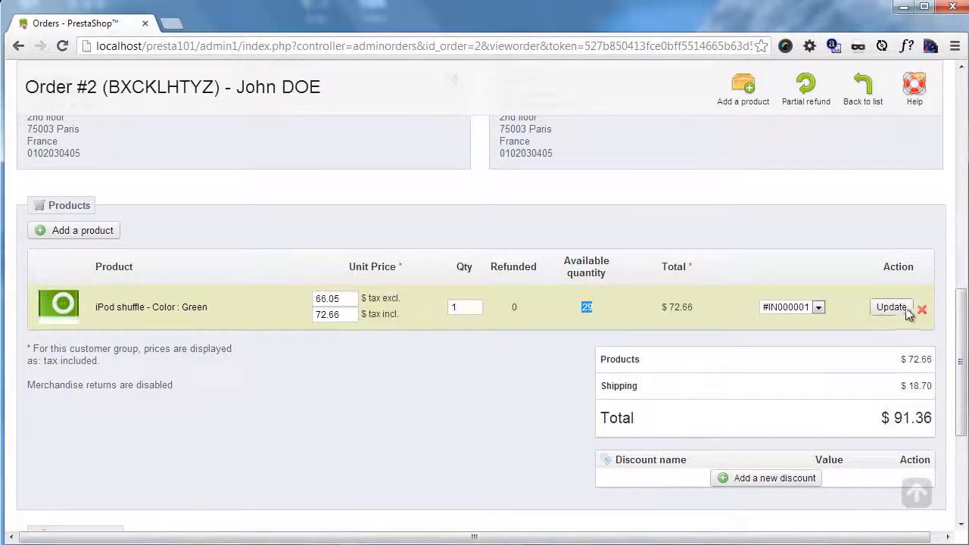
click(818, 308)
click(831, 315)
click(922, 309)
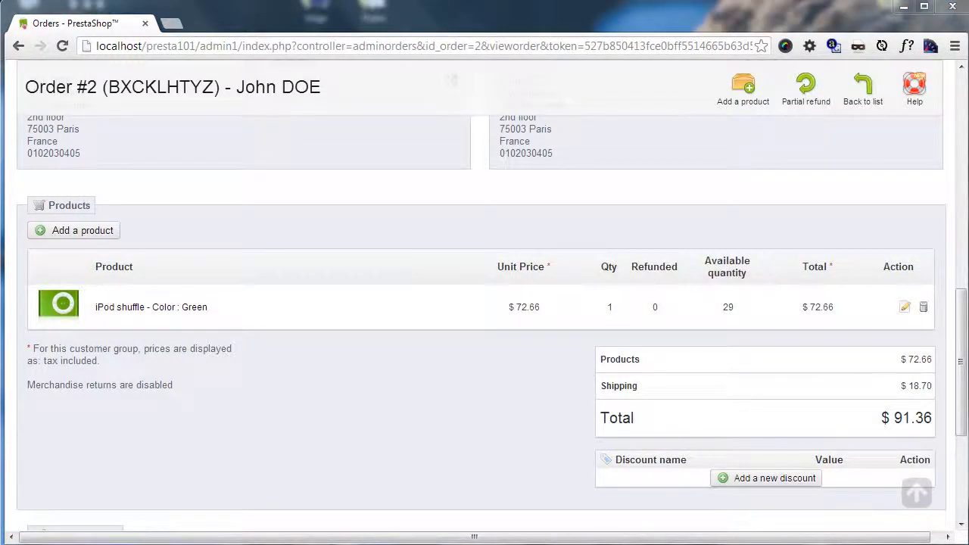
Step: Read the customer's message on the order and check the gift-wrapping setting in the shipping section
scroll(551, 363, down, 4)
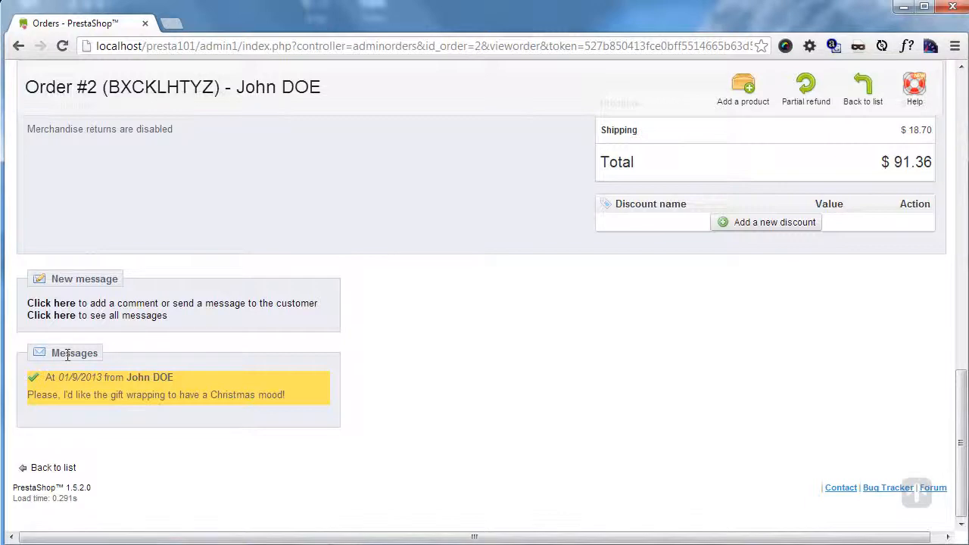
scroll(422, 394, up, 3)
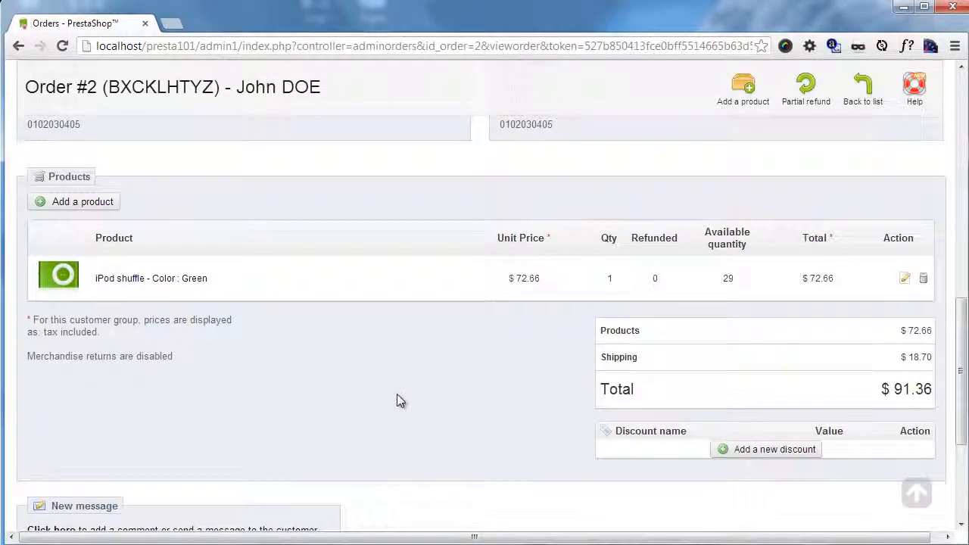
scroll(792, 305, up, 3)
scroll(696, 328, up, 4)
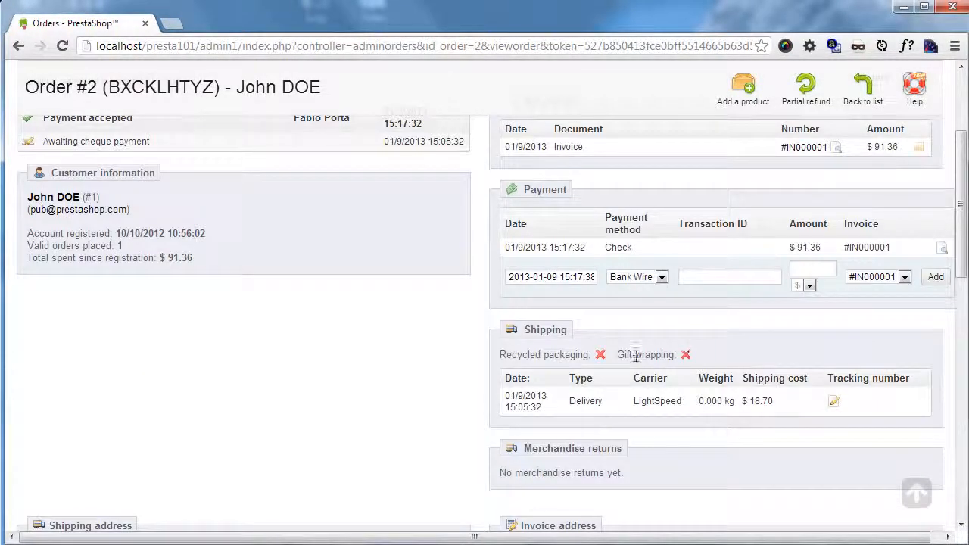
drag(634, 356, 421, 352)
Step: Mark the customer's gift-wrapping message as read and go over its text again
scroll(413, 341, down, 8)
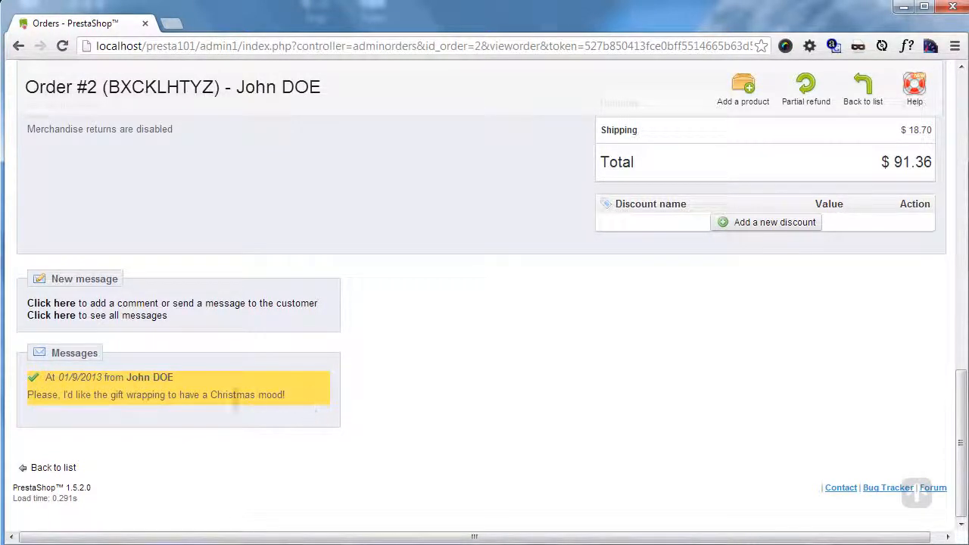
click(34, 380)
scroll(104, 395, down, 6)
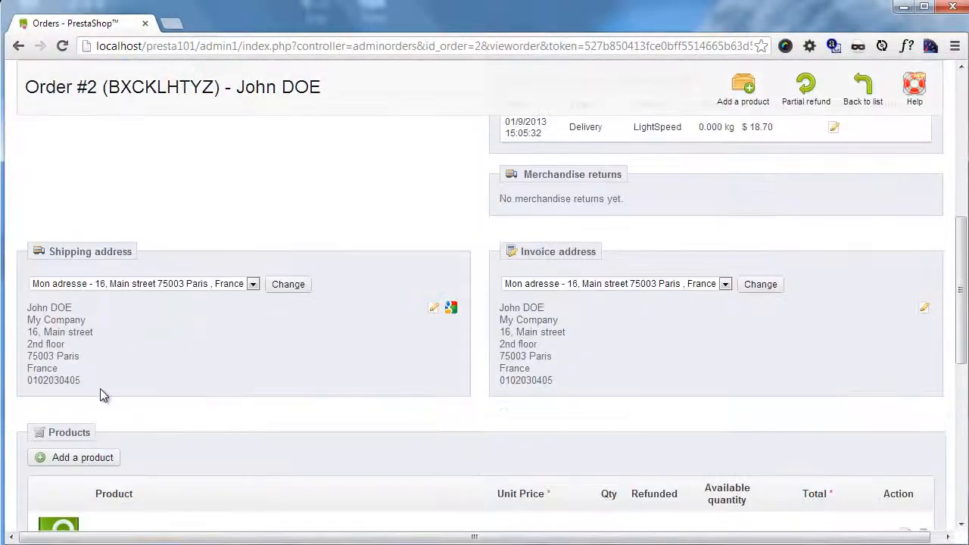
scroll(104, 395, down, 8)
drag(27, 395, 297, 408)
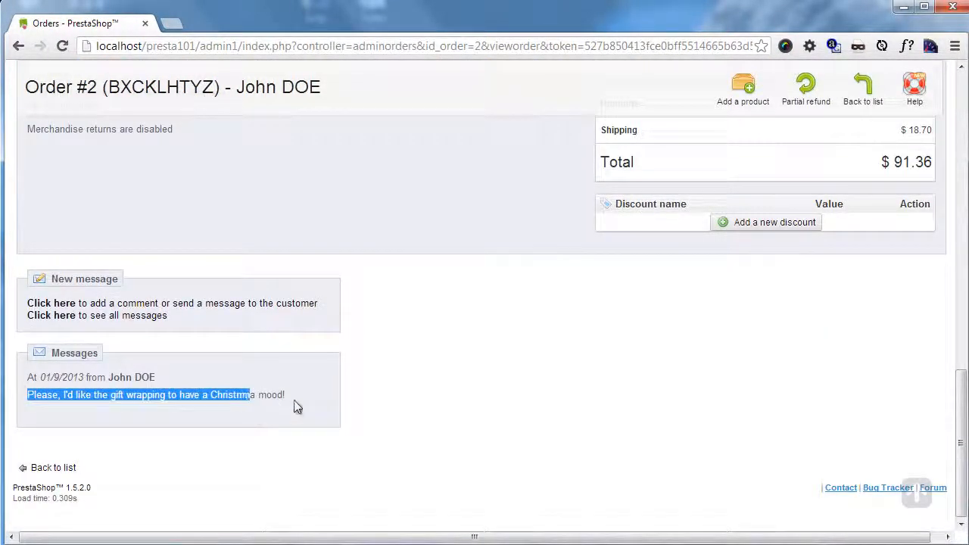
click(291, 397)
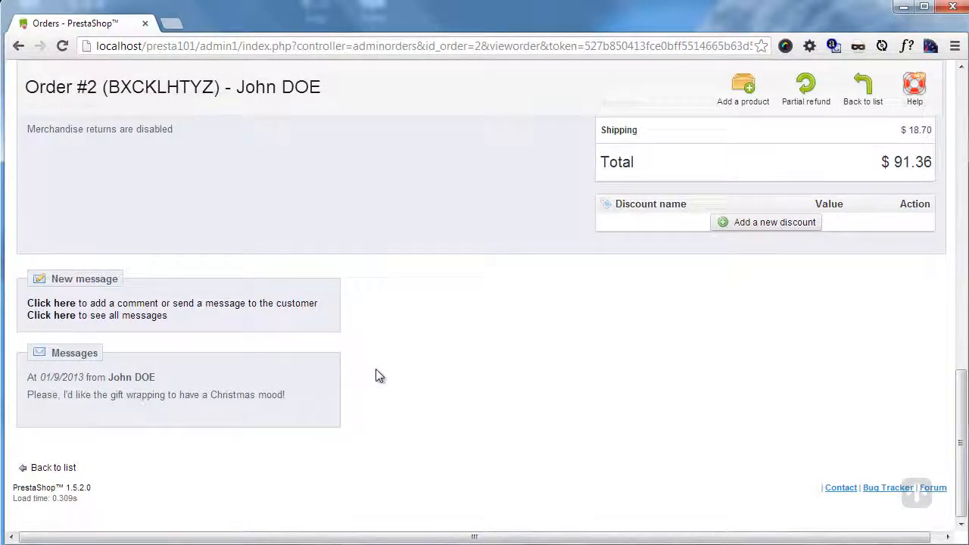
Step: Change the order status to Preparation in progress
scroll(393, 375, up, 5)
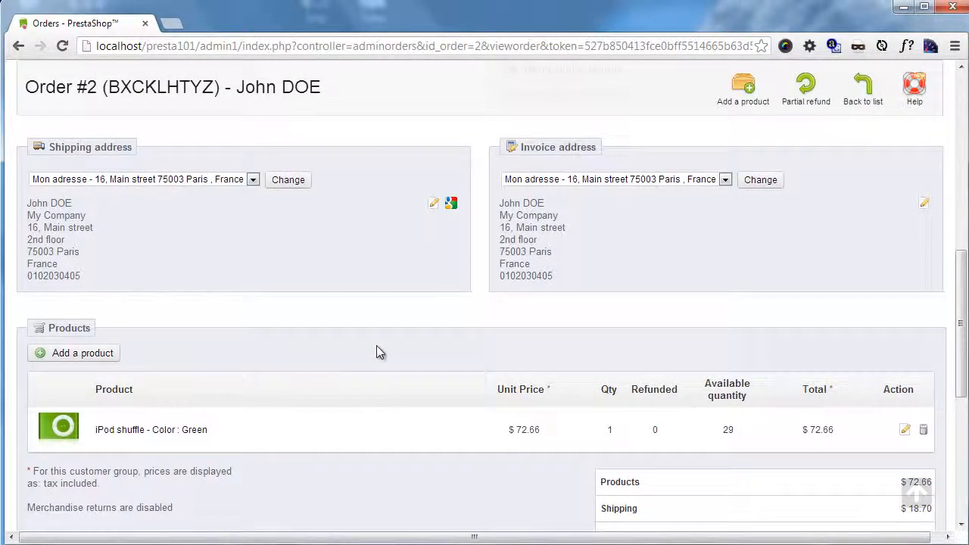
scroll(377, 346, up, 10)
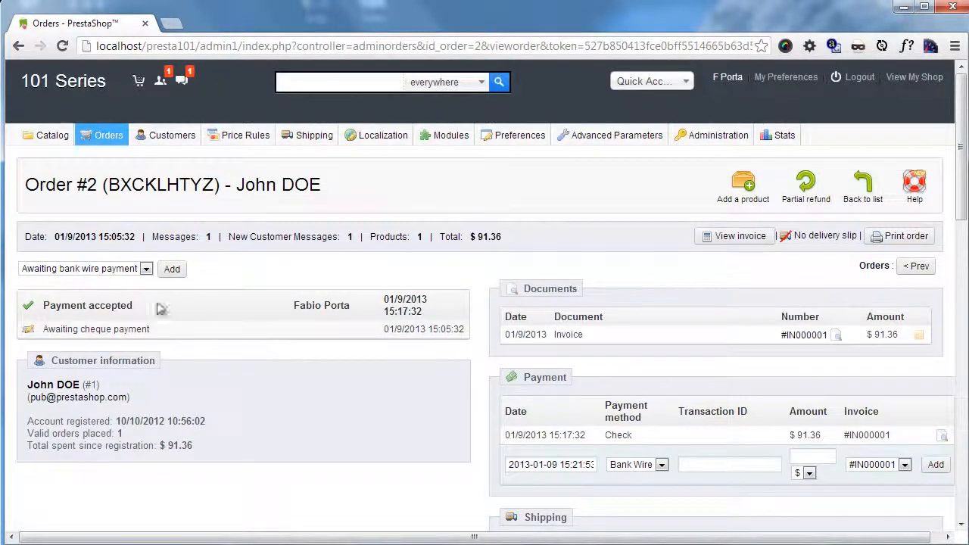
click(146, 269)
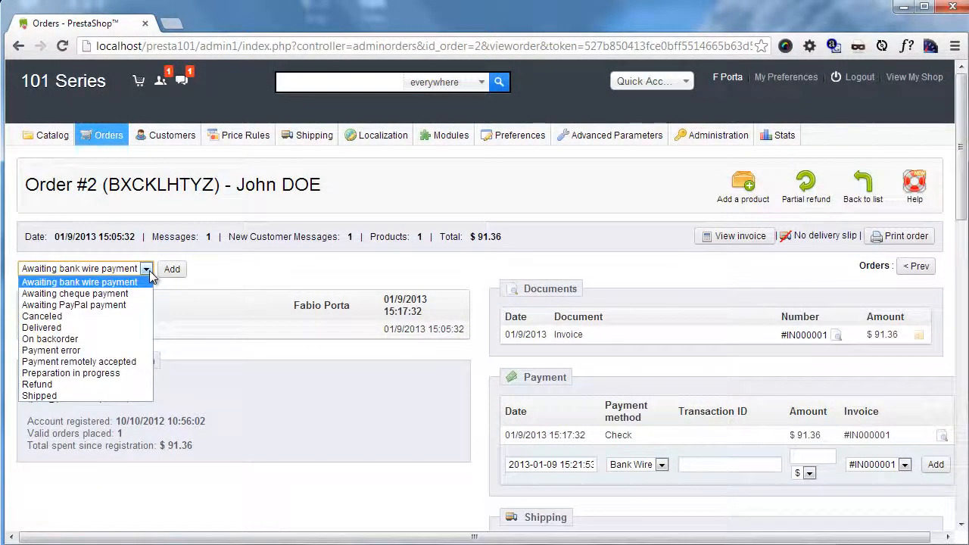
click(110, 373)
click(173, 270)
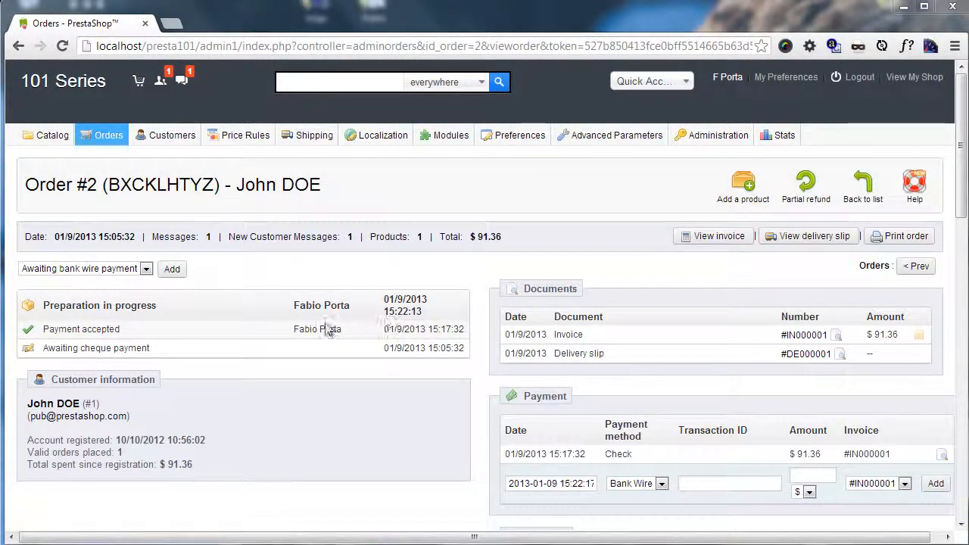
Step: Change the order status to Shipped
click(145, 269)
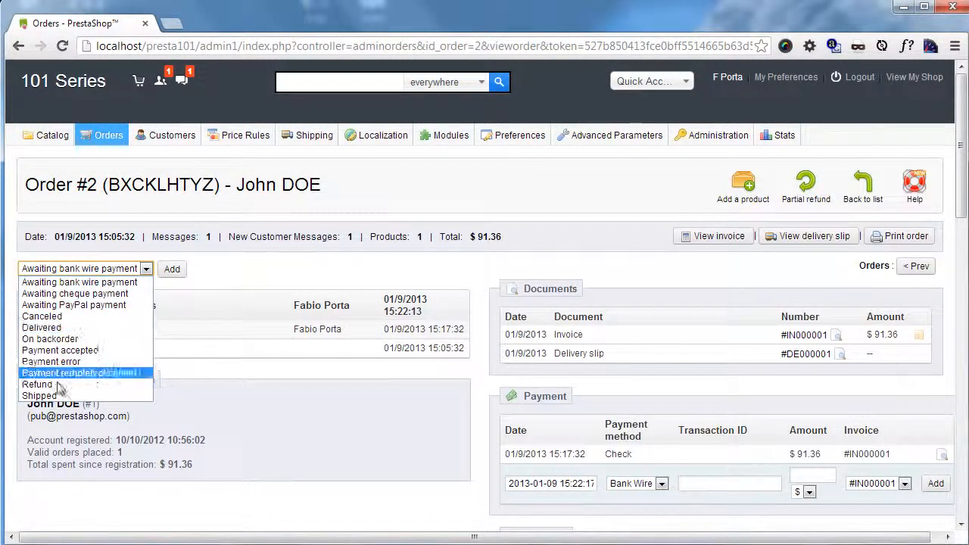
click(40, 396)
click(172, 271)
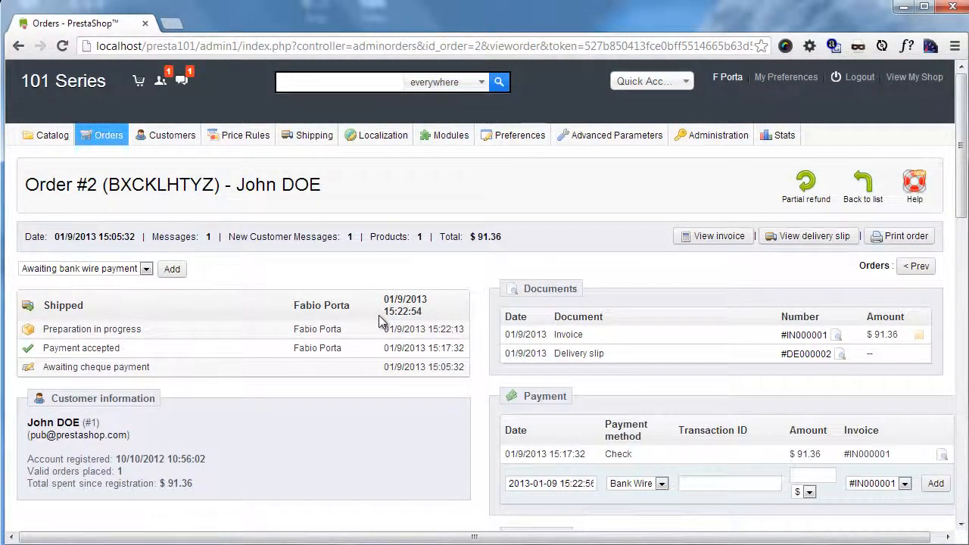
Step: Add the tracking number 56bthtrhtwr436 to the order's LightSpeed delivery and save it
scroll(409, 325, down, 3)
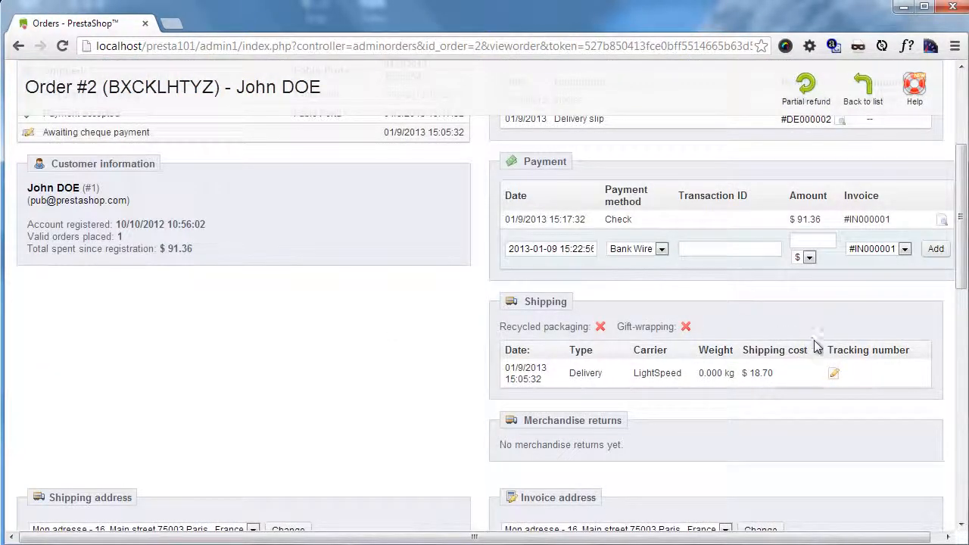
click(834, 376)
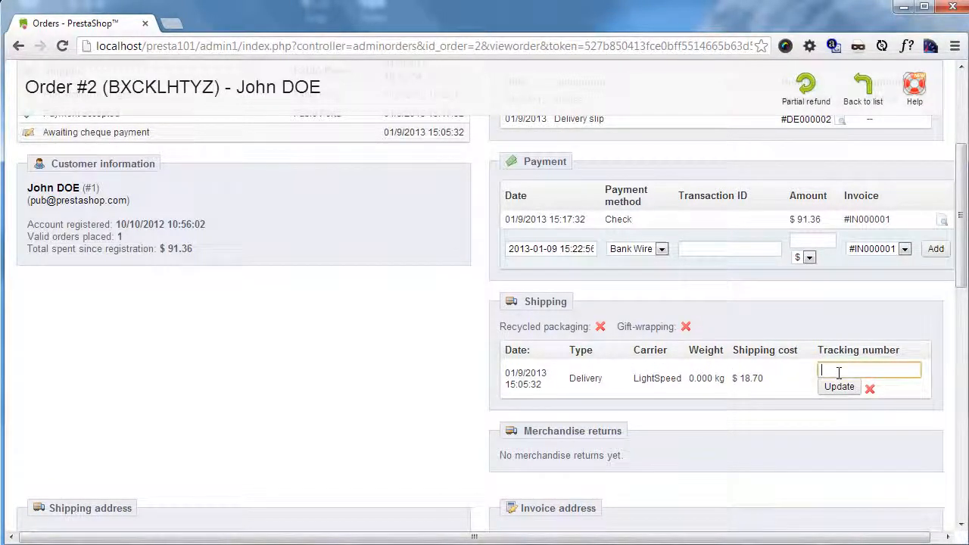
text(56)
key(ctrl+f)
text(h54h)
click(847, 370)
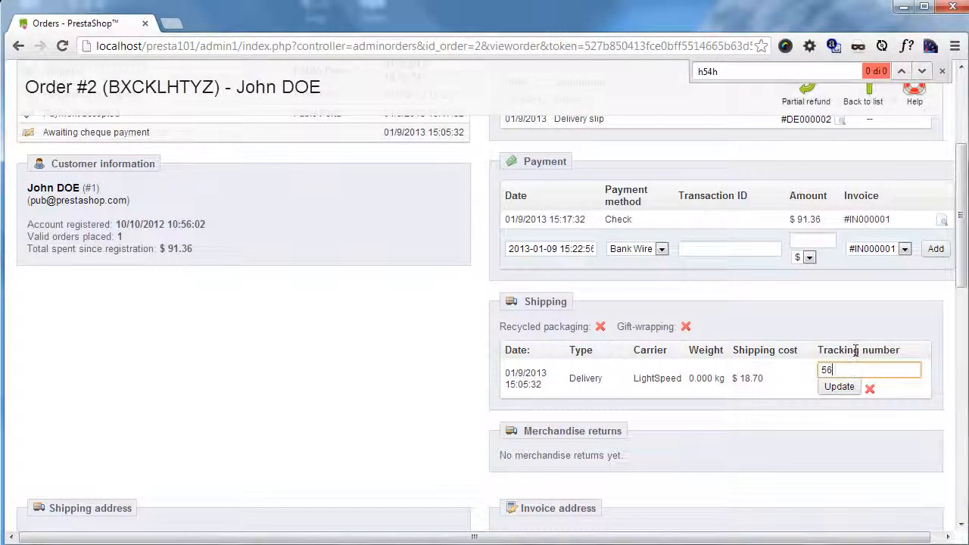
click(942, 71)
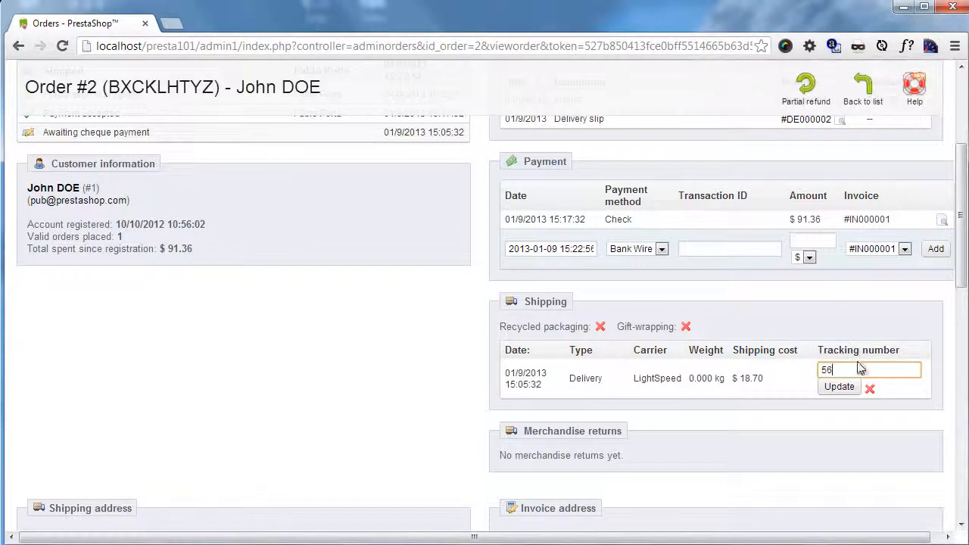
text(bthrhtwrl)
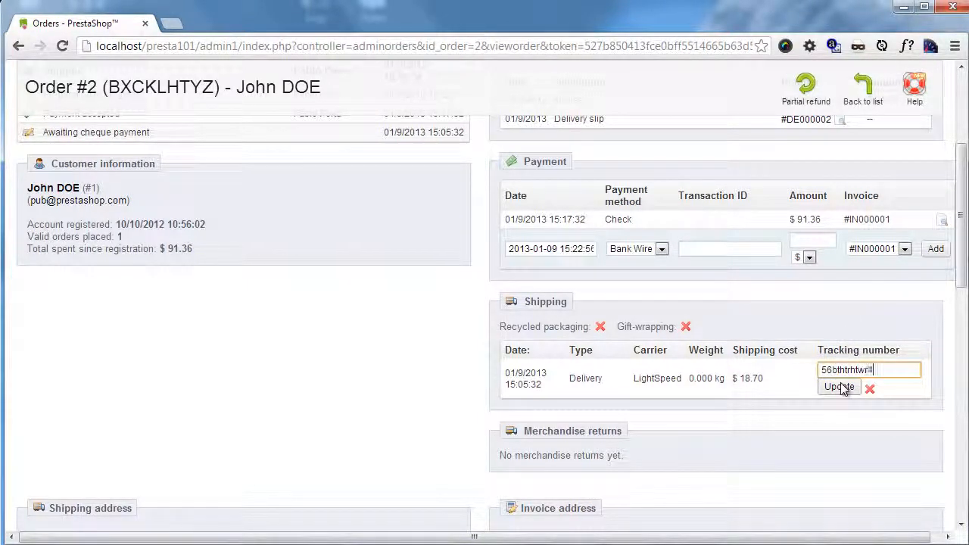
text(436)
click(841, 387)
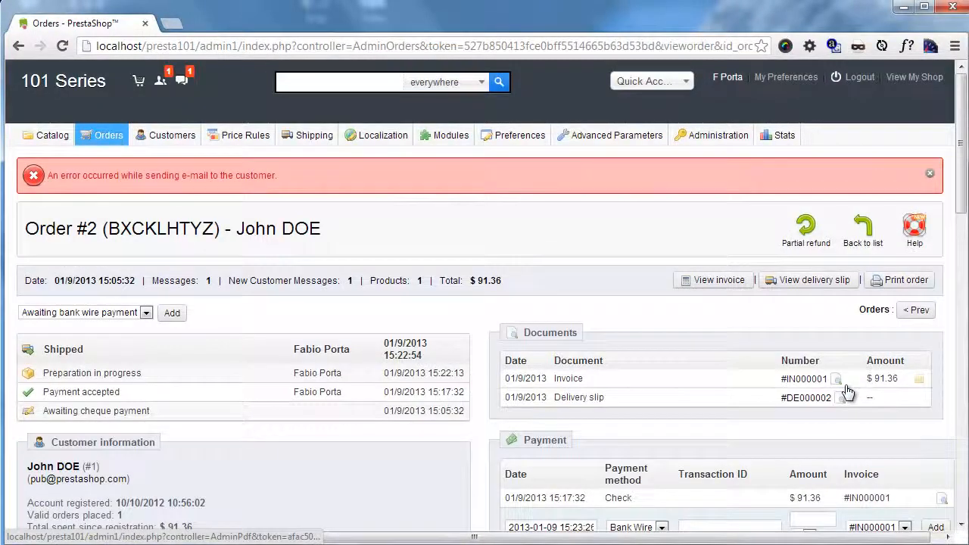
Step: Check the tracking number saved for the delivery in the order's shipping section
scroll(840, 388, down, 3)
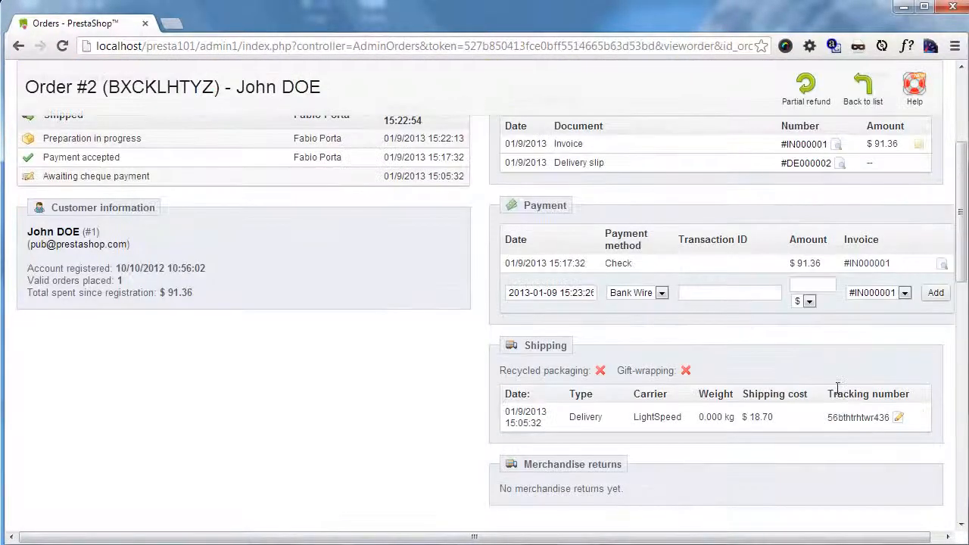
scroll(833, 412, up, 2)
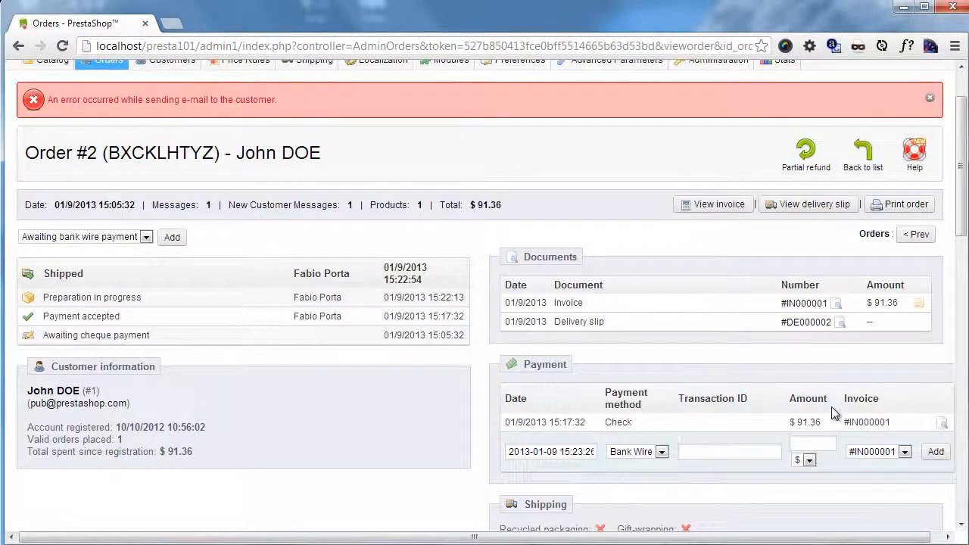
scroll(826, 414, down, 1)
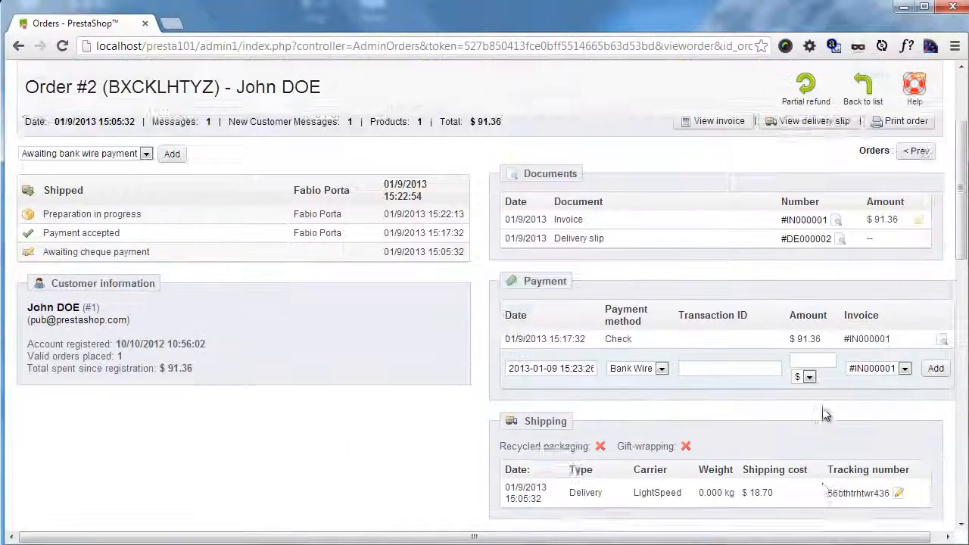
scroll(825, 415, down, 1)
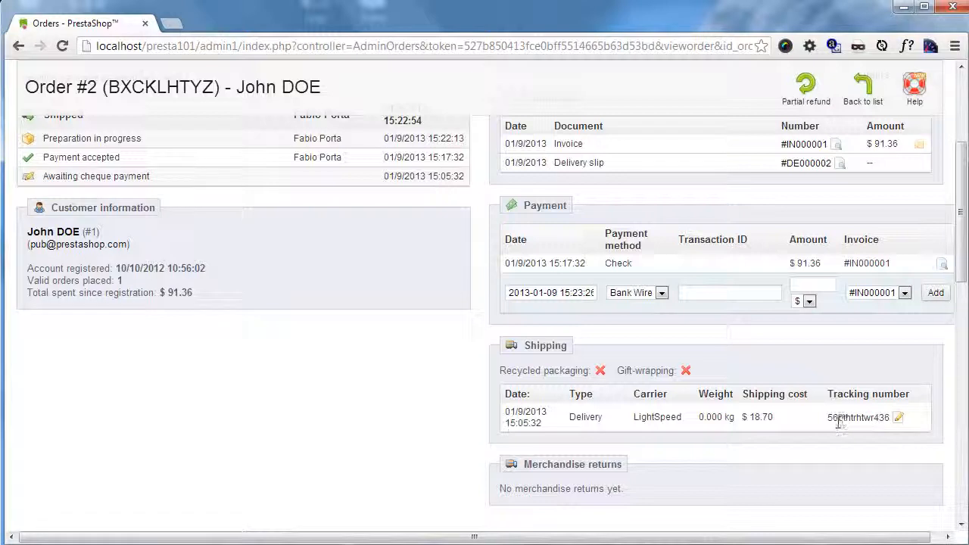
drag(828, 418, 880, 414)
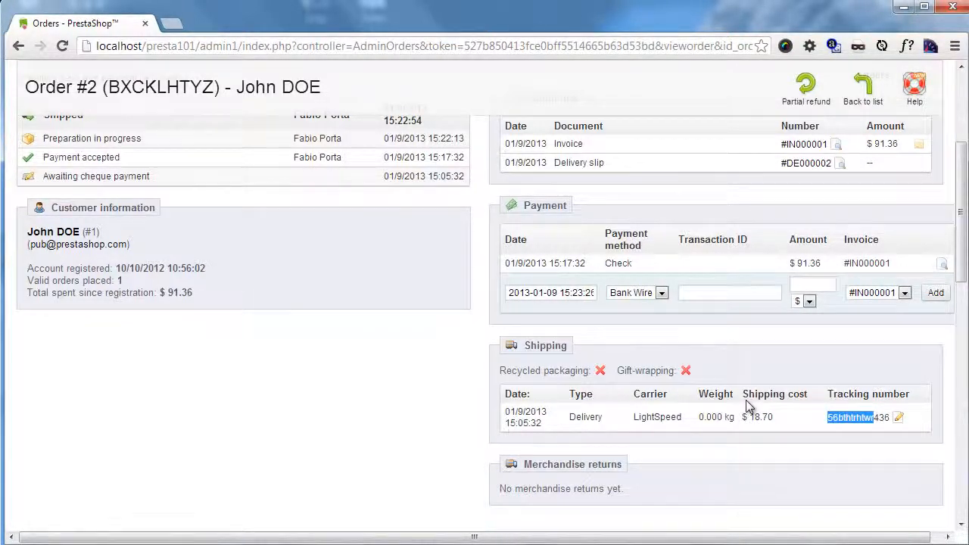
Step: Change the order status to Delivered
scroll(742, 403, up, 1)
scroll(742, 403, down, 3)
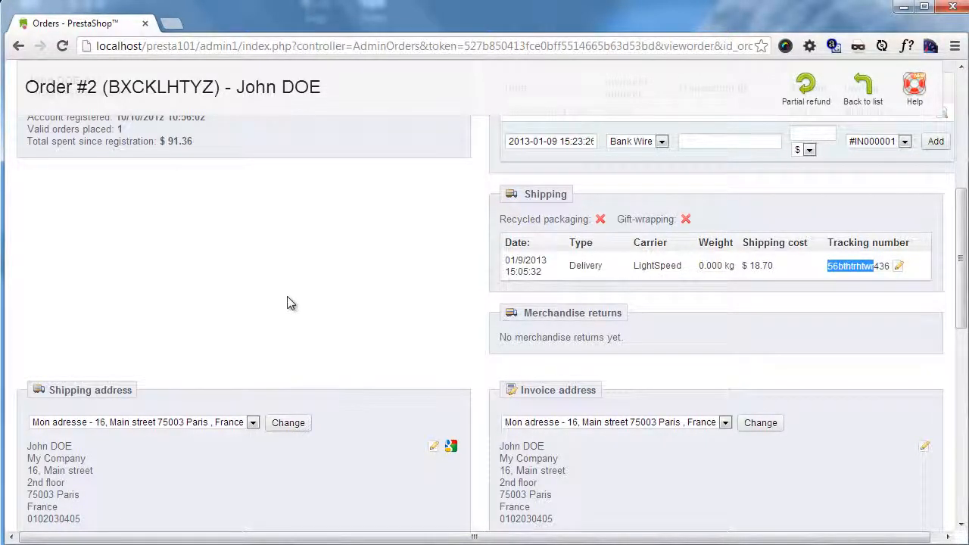
scroll(276, 322, up, 5)
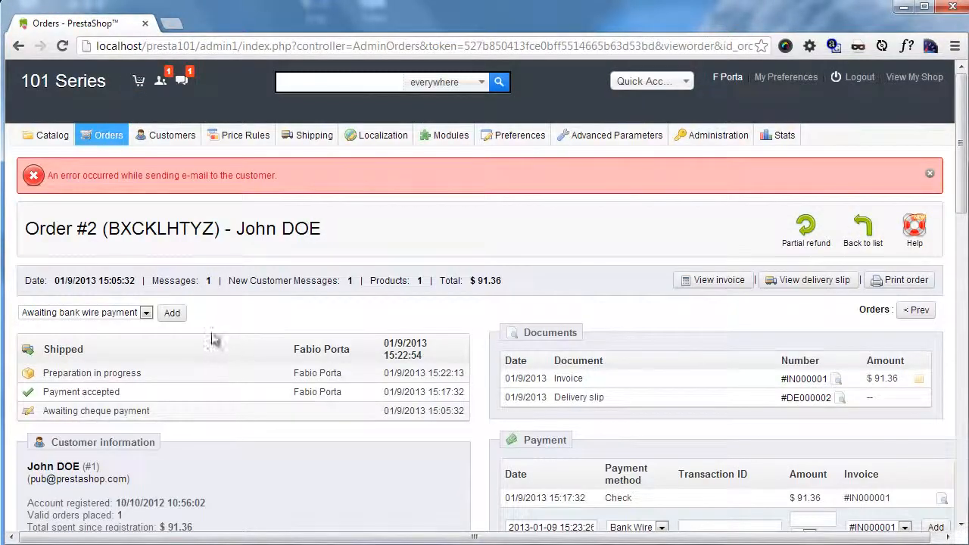
scroll(183, 371, down, 1)
click(146, 237)
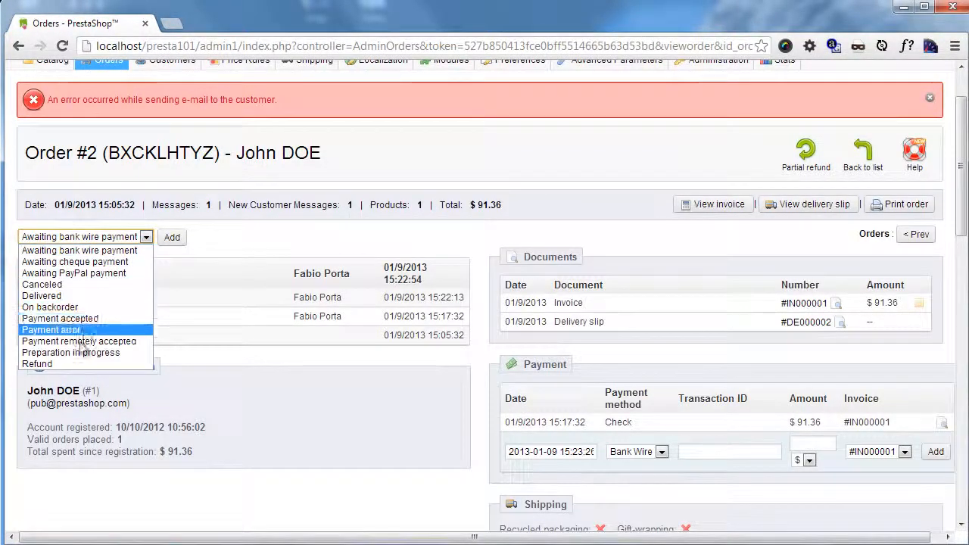
click(74, 302)
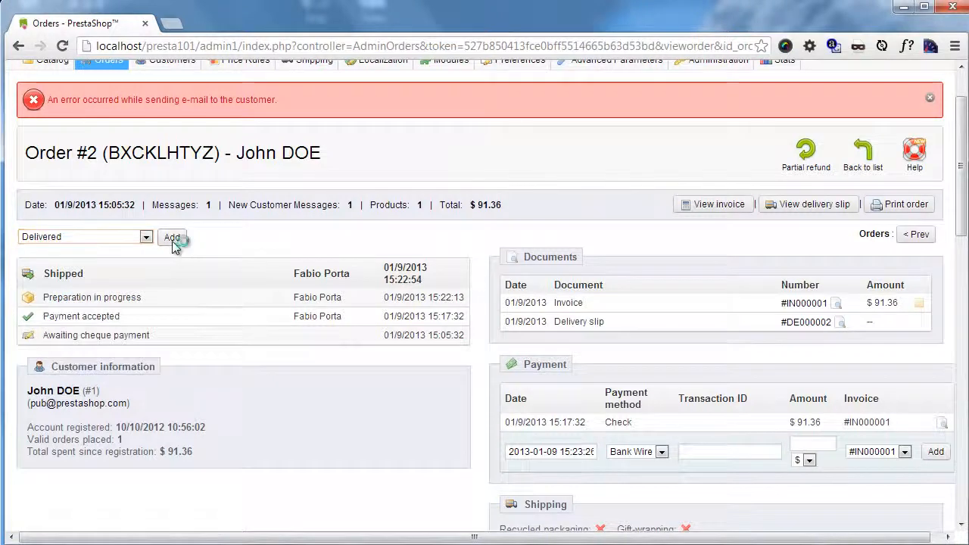
click(172, 237)
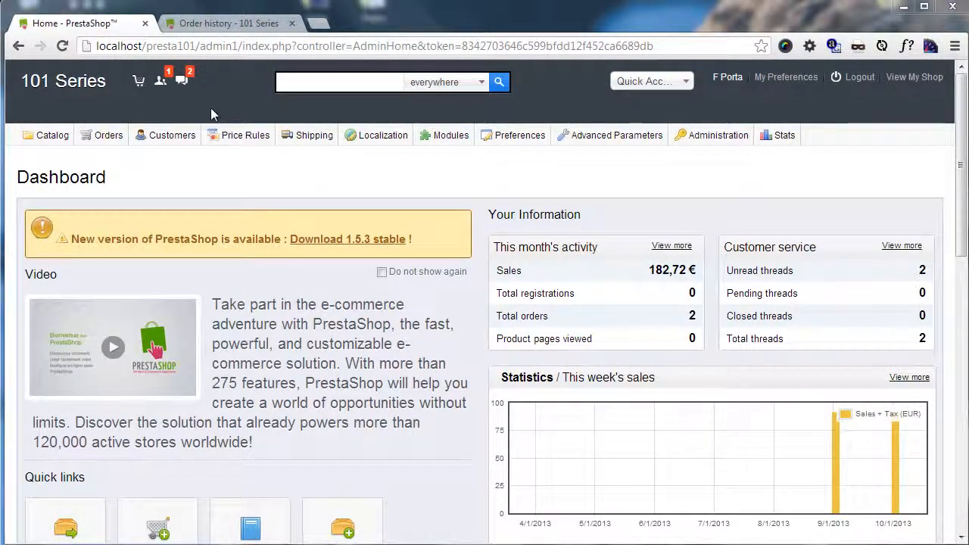
Step: Open the first customer message listed in the notifications and review its thread, orders and products
click(188, 82)
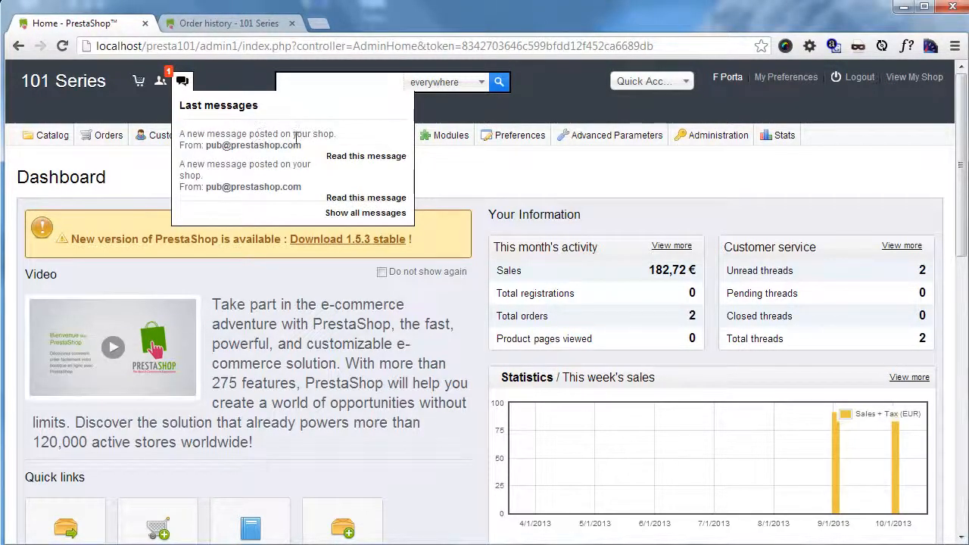
click(368, 160)
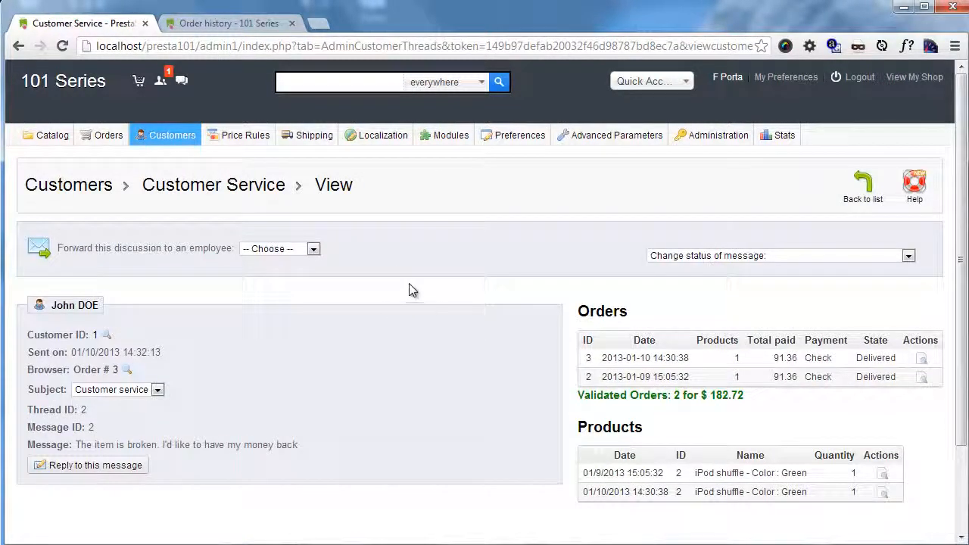
scroll(409, 287, down, 1)
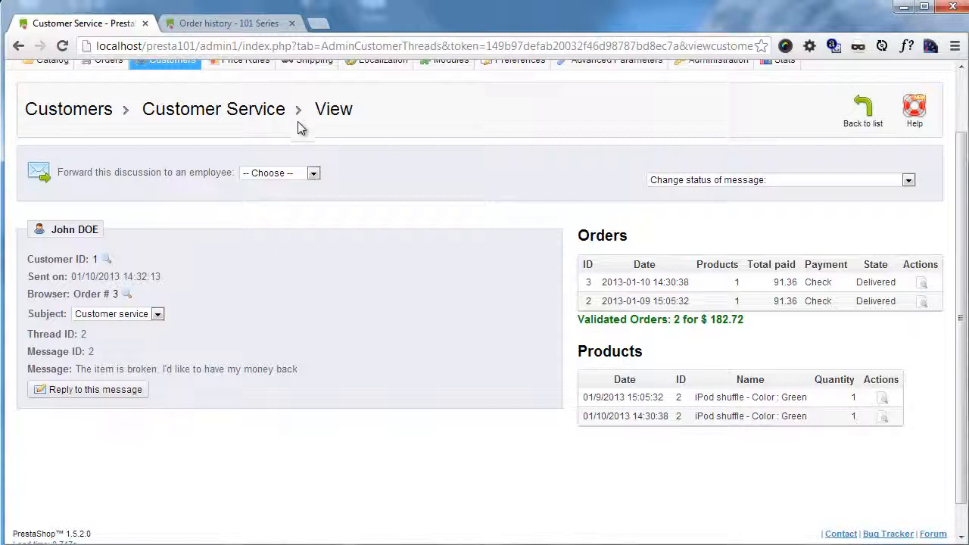
Step: Read the customer's message about the broken item in the open customer service thread
scroll(300, 128, up, 1)
scroll(303, 140, down, 1)
drag(52, 370, 207, 381)
click(228, 371)
scroll(378, 371, up, 2)
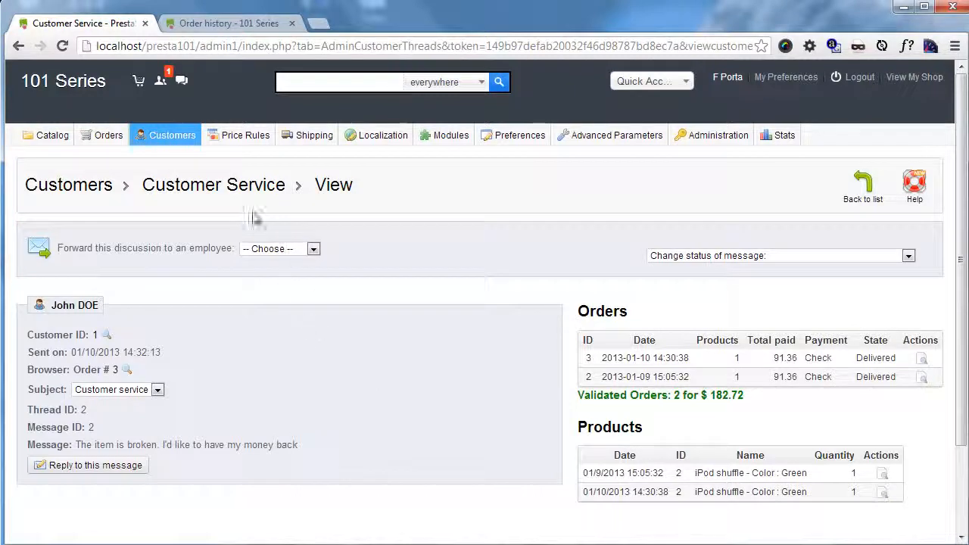
Step: Enable merchandise returns for the shop with a time limit of 7 days and save the RMA options
mouse_move(117, 142)
click(123, 198)
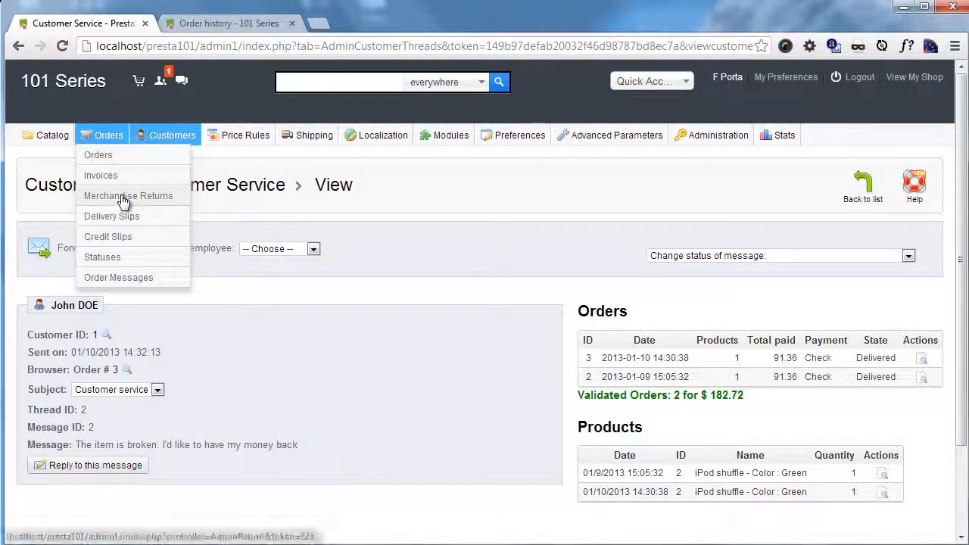
scroll(318, 287, down, 3)
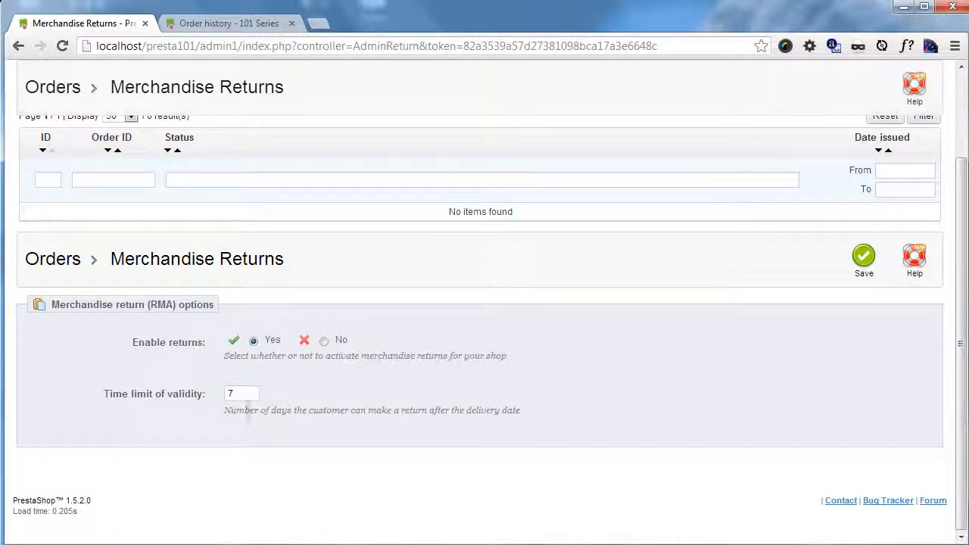
click(865, 255)
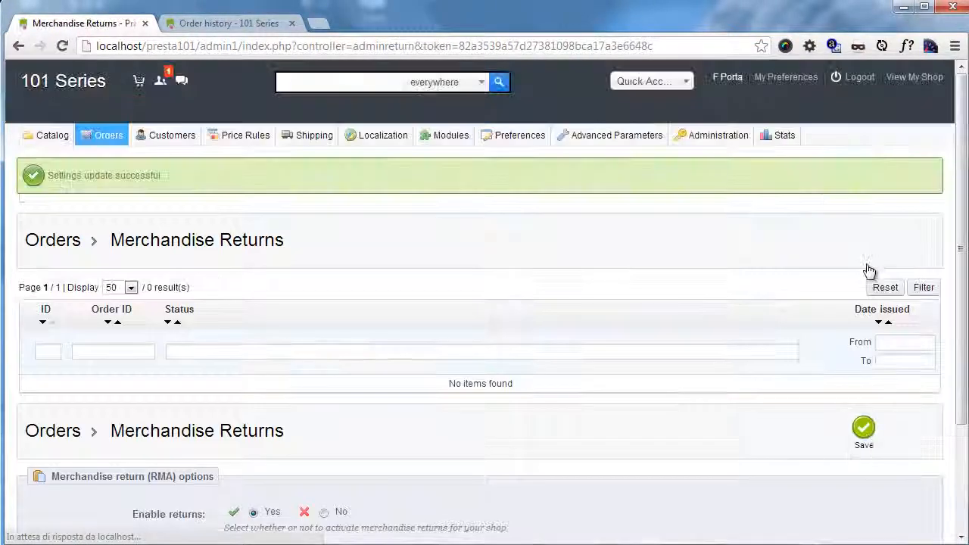
Step: Reload the storefront's order history and open the 01/10/2013 order's details down to the merchandise return and messages sections
click(238, 23)
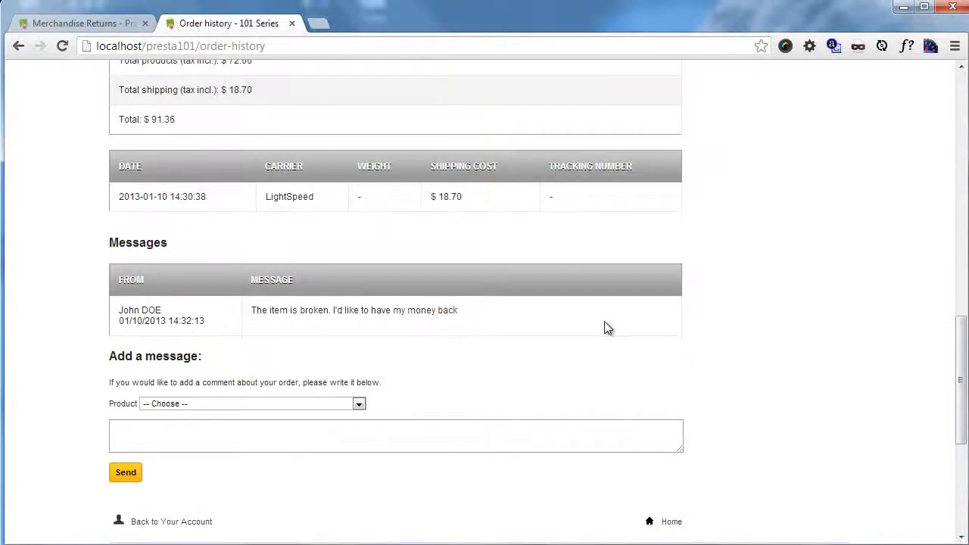
scroll(604, 327, up, 15)
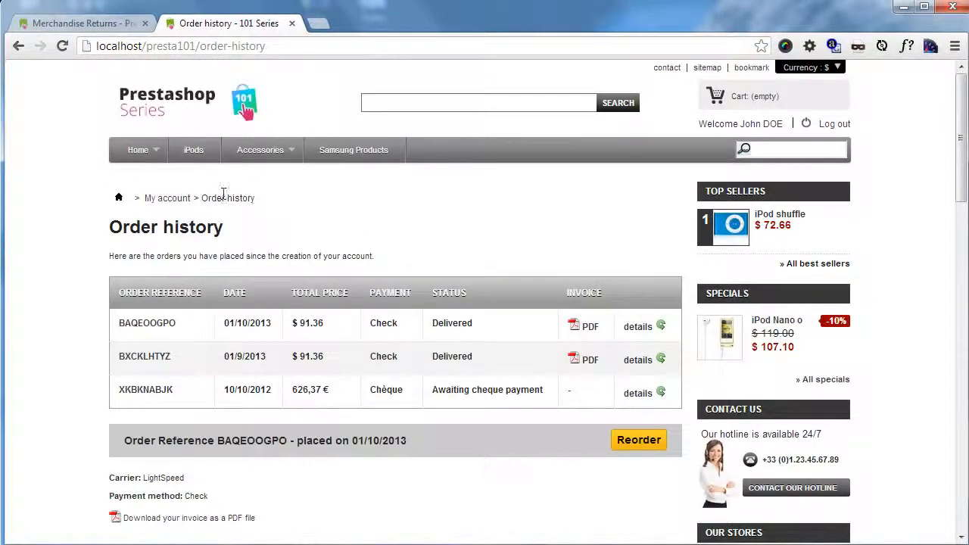
scroll(228, 273, down, 4)
key(F5)
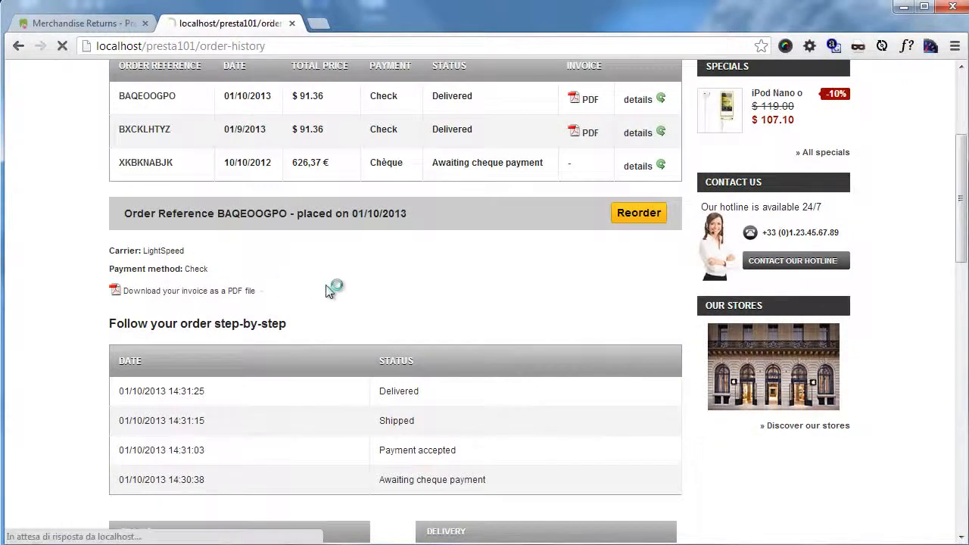
scroll(363, 314, up, 8)
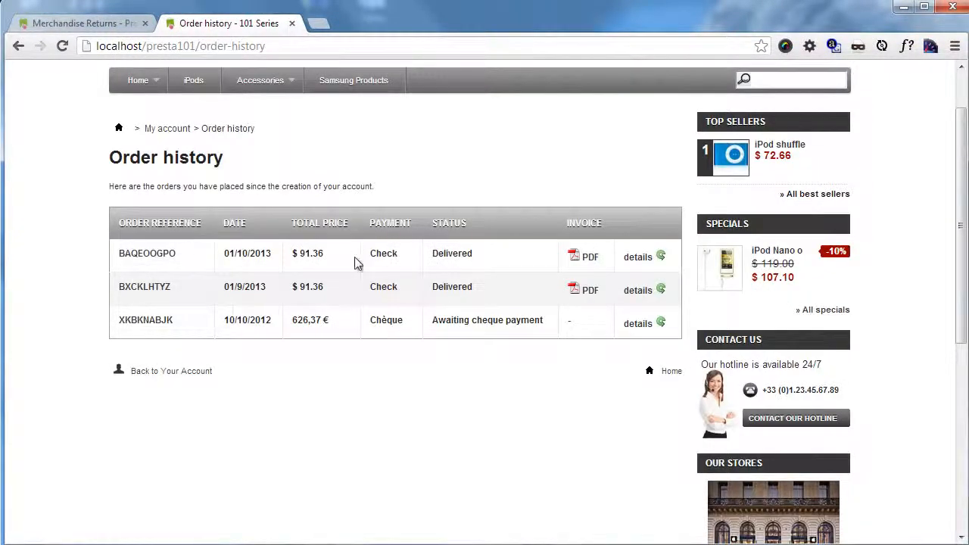
click(149, 256)
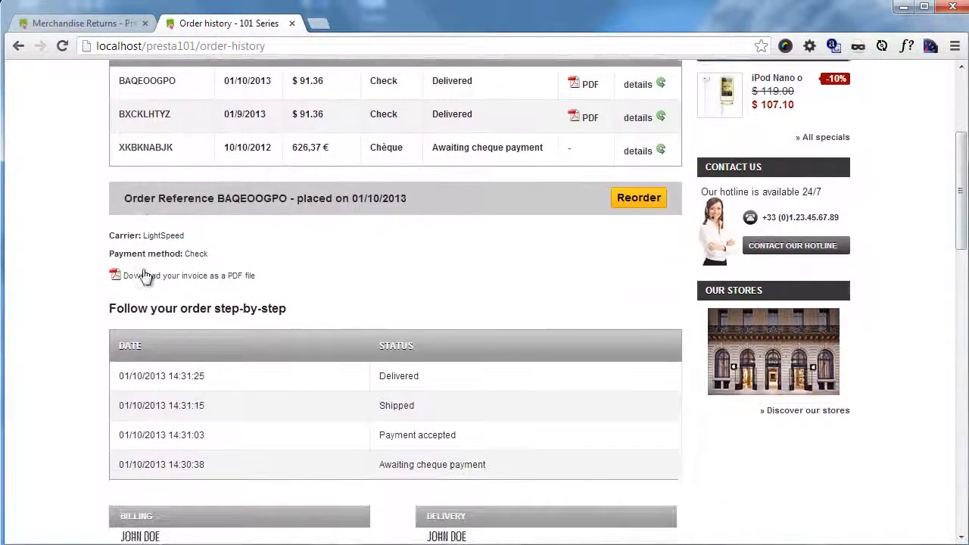
scroll(46, 288, down, 7)
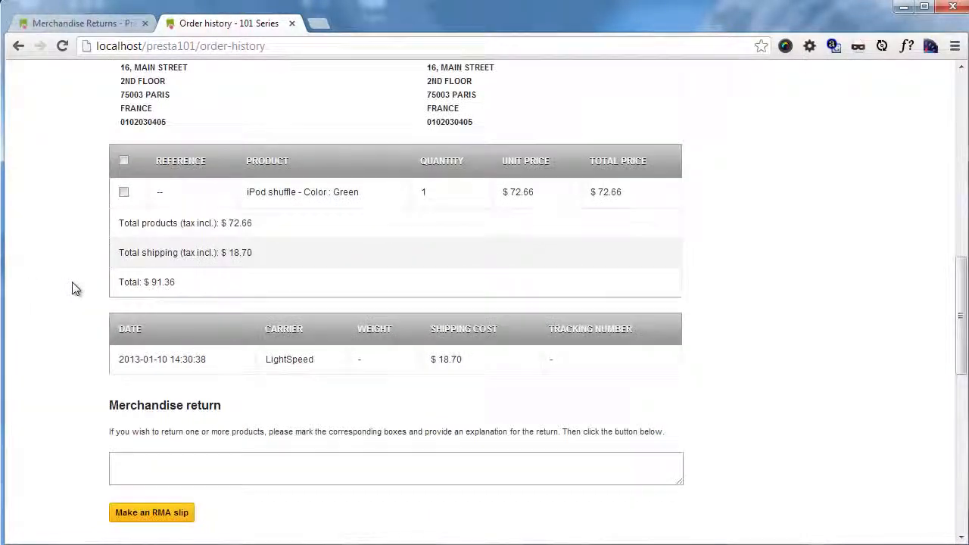
scroll(66, 277, down, 3)
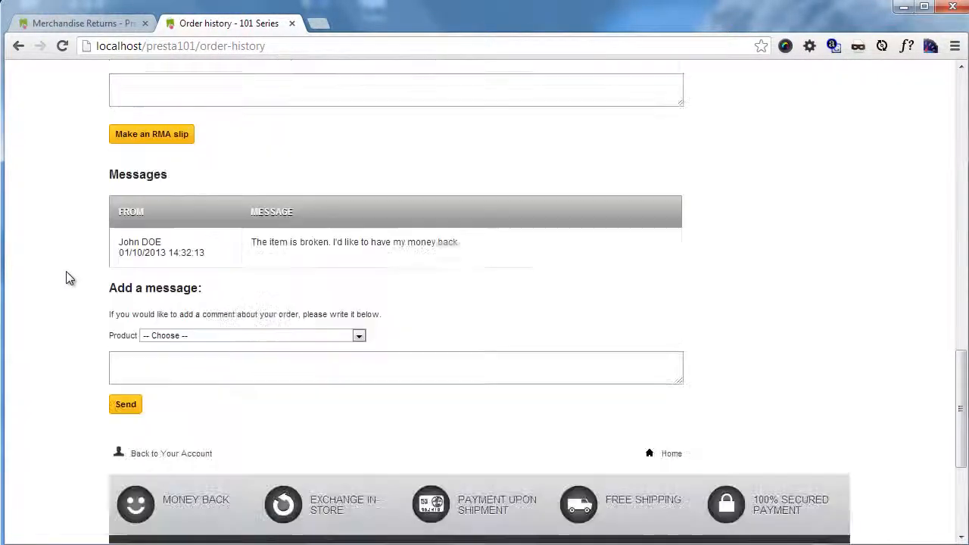
Step: Request a return of the green iPod shuffle with the explanation "The item is broken" and make an RMA slip
scroll(83, 279, up, 3)
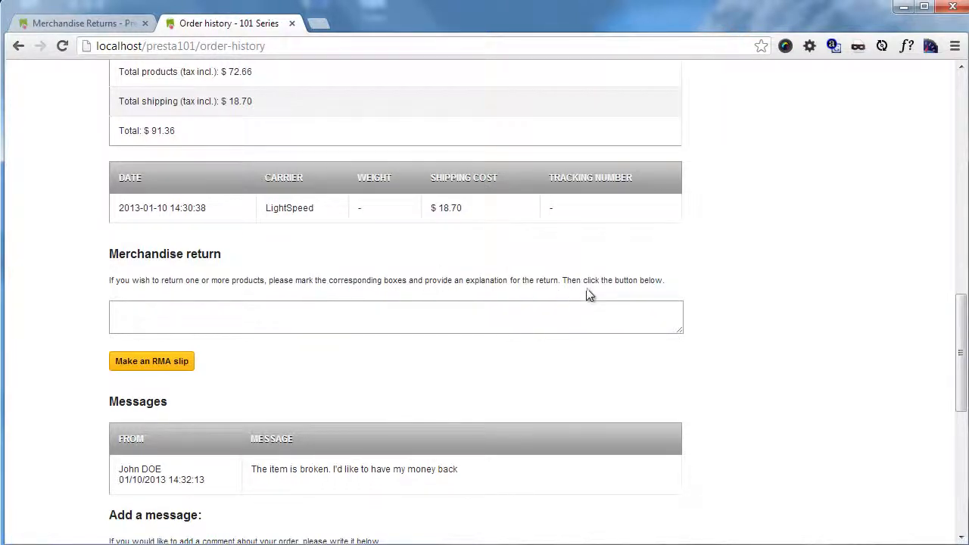
scroll(575, 296, up, 1)
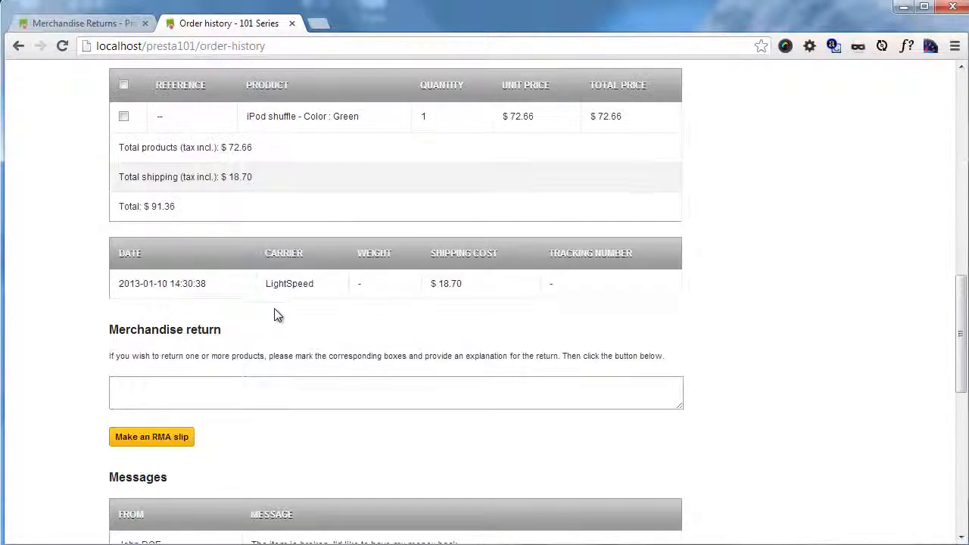
click(124, 118)
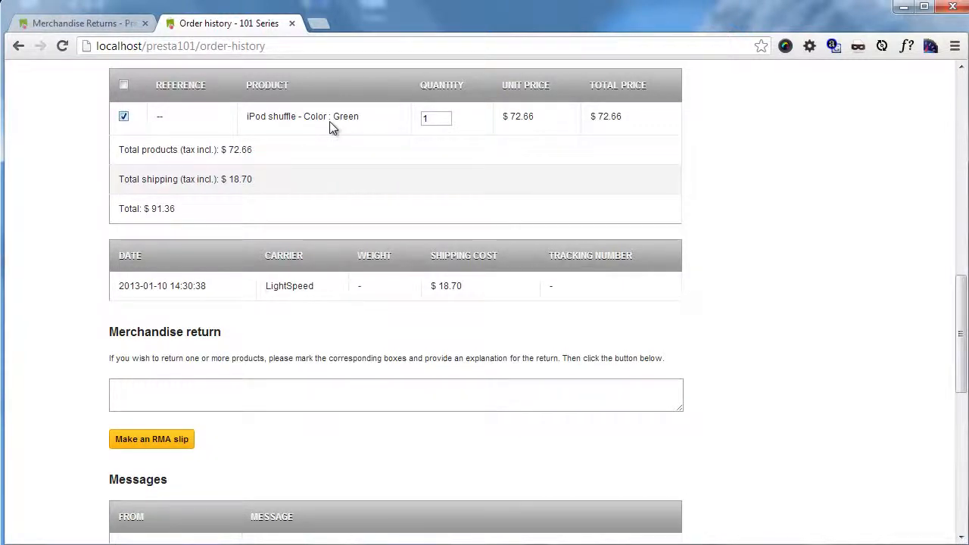
click(204, 384)
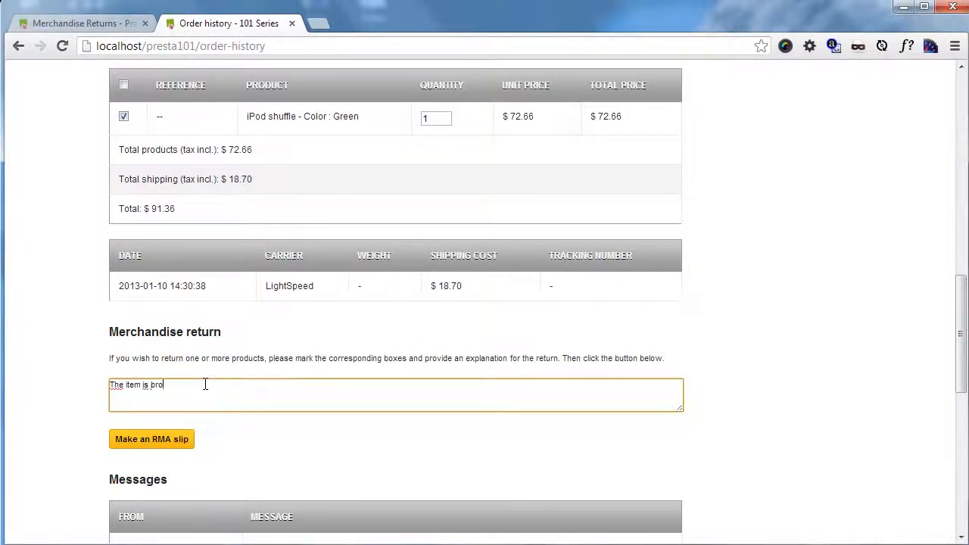
click(100, 23)
scroll(252, 346, down, 1)
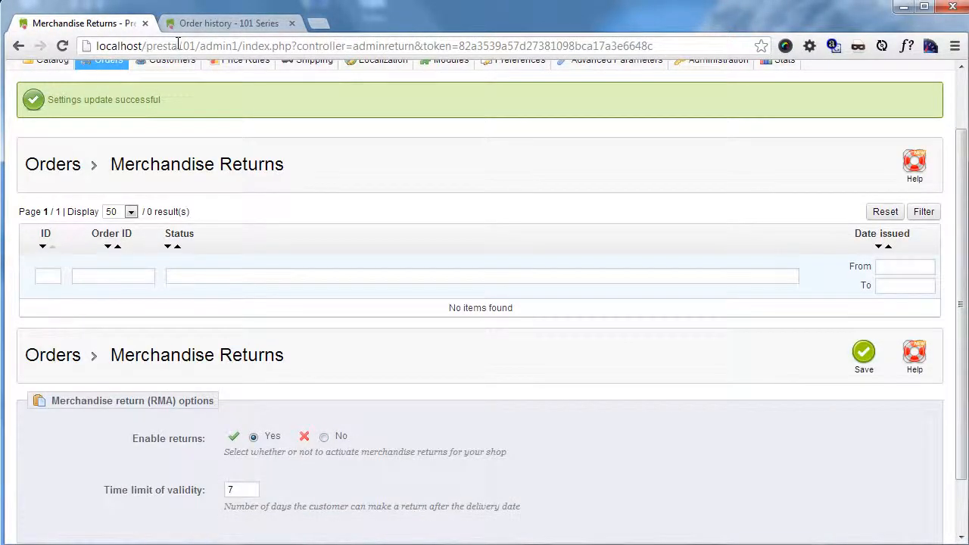
click(215, 29)
scroll(388, 362, down, 4)
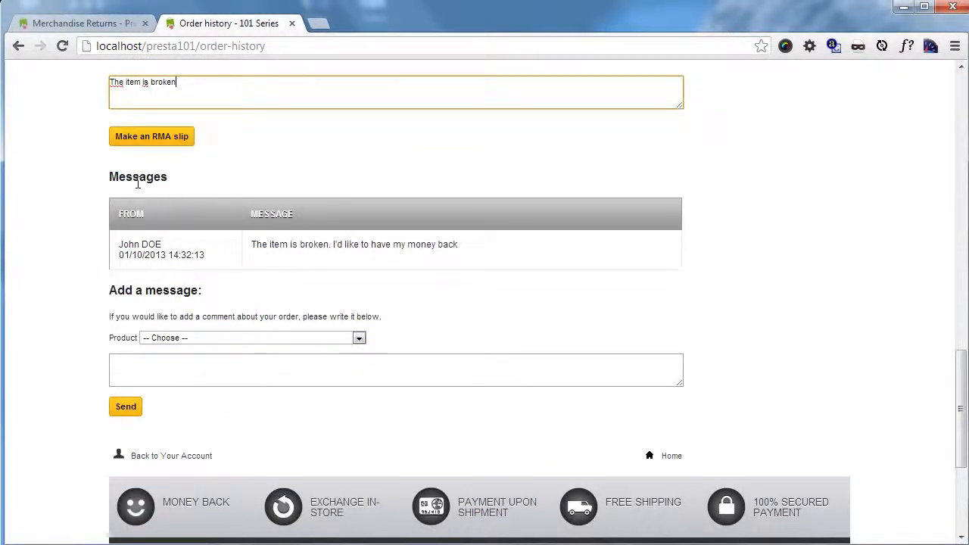
scroll(310, 338, up, 3)
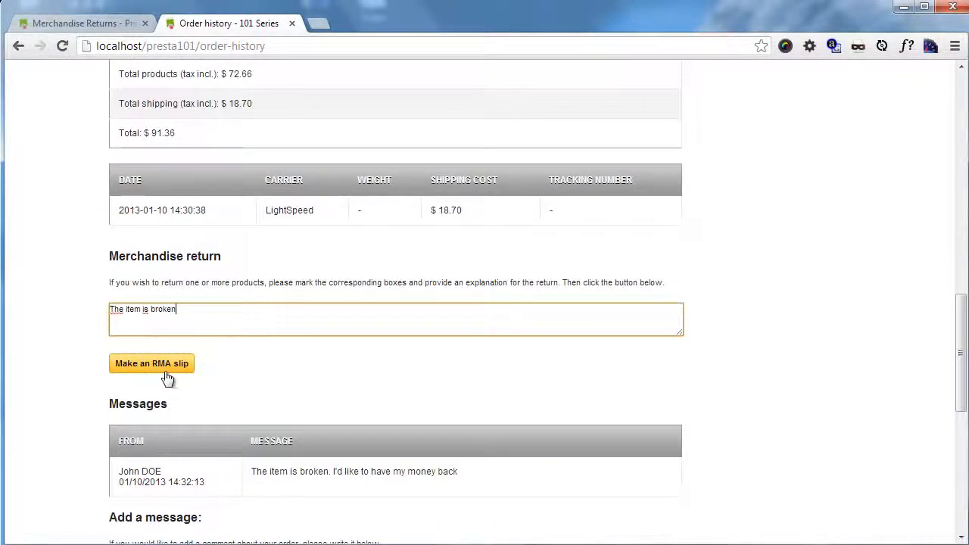
click(172, 369)
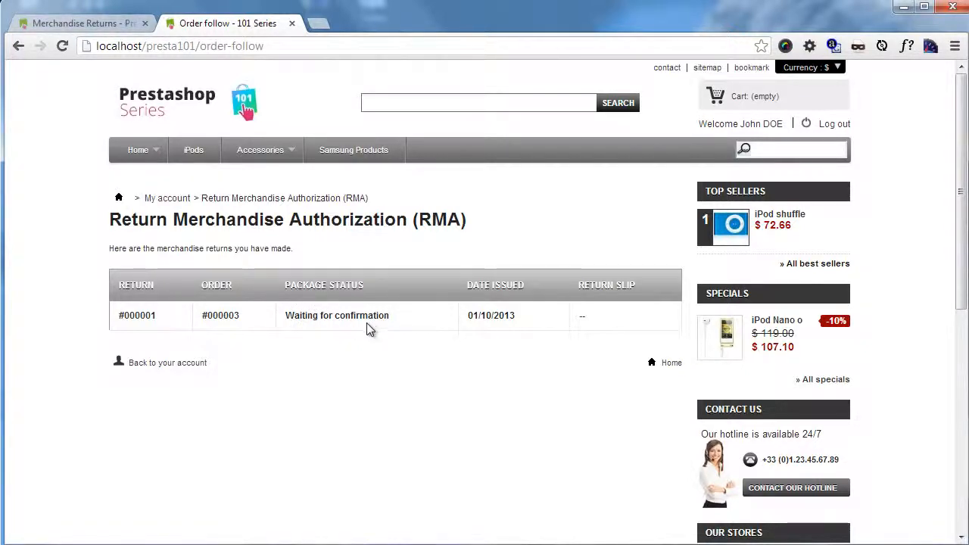
Step: Open the customer's return request in the back office's merchandise returns, set its status to Package received and save
click(83, 24)
mouse_move(104, 136)
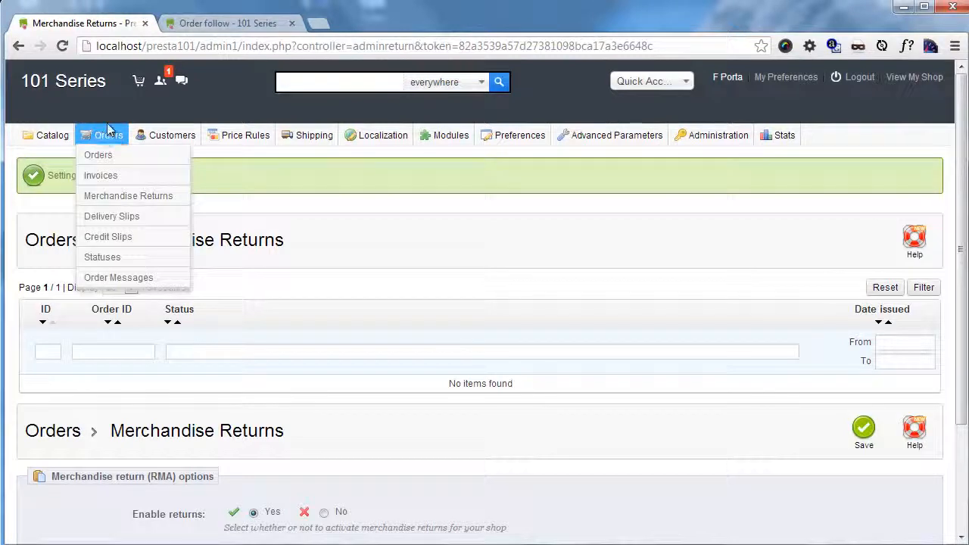
click(128, 195)
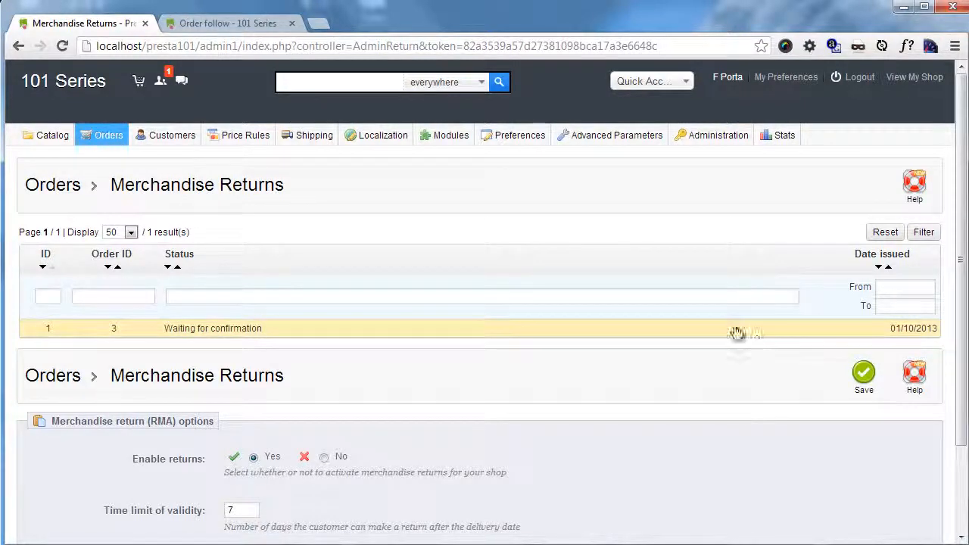
click(296, 337)
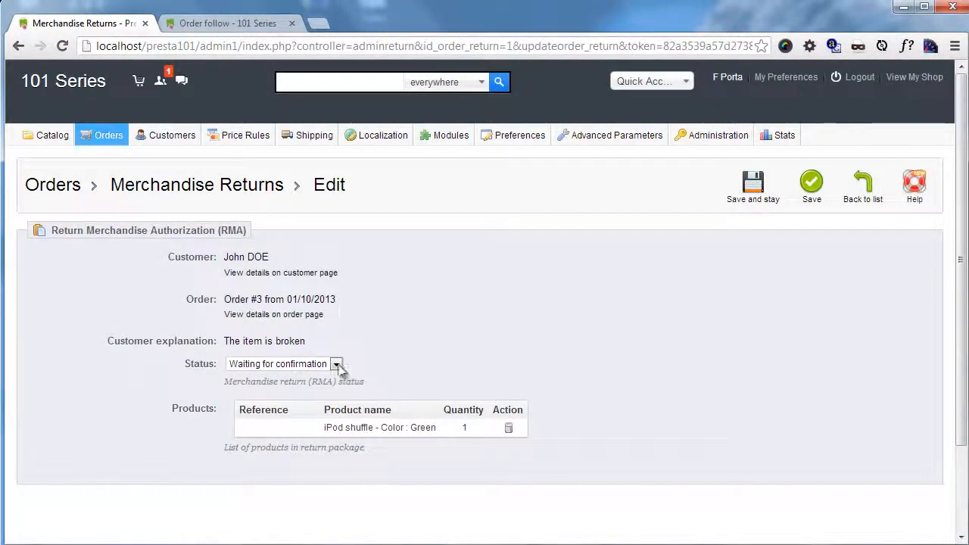
click(336, 364)
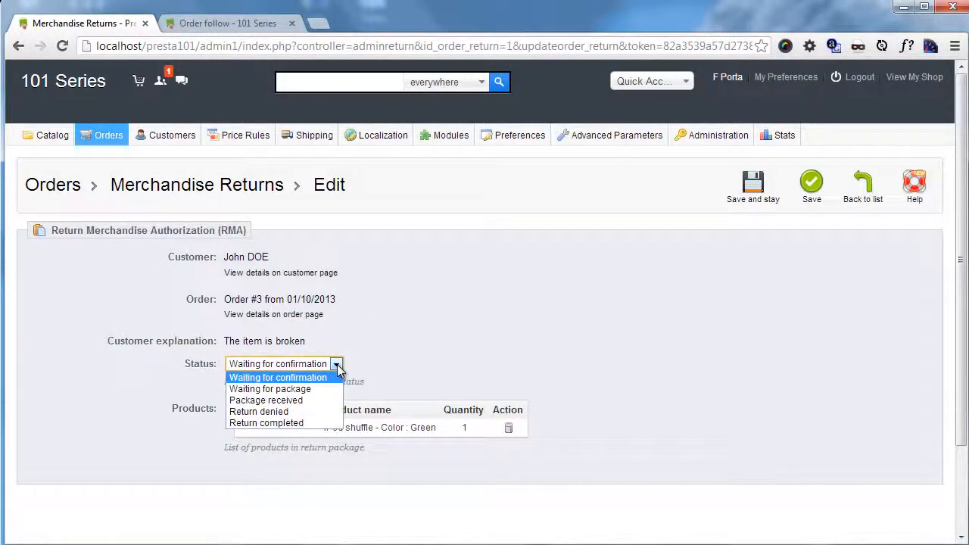
click(303, 402)
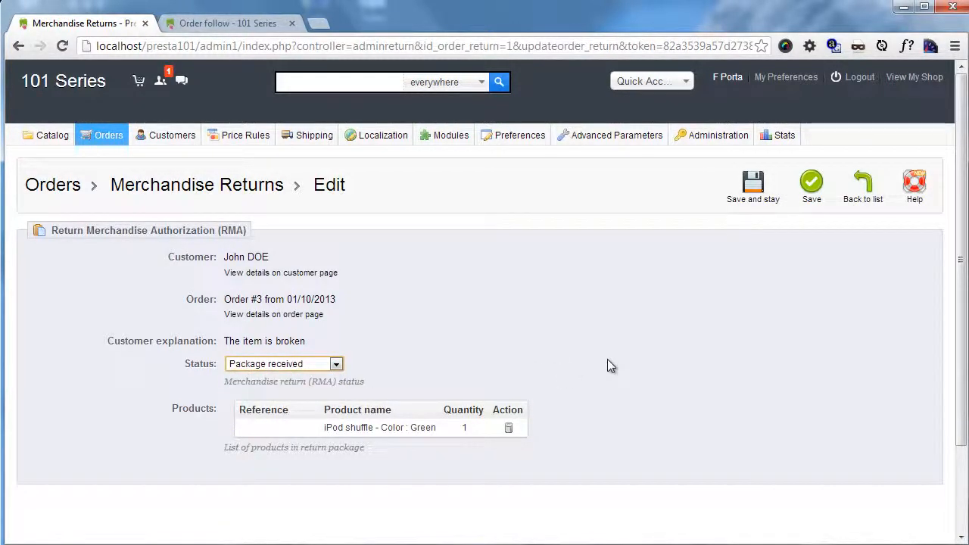
click(812, 193)
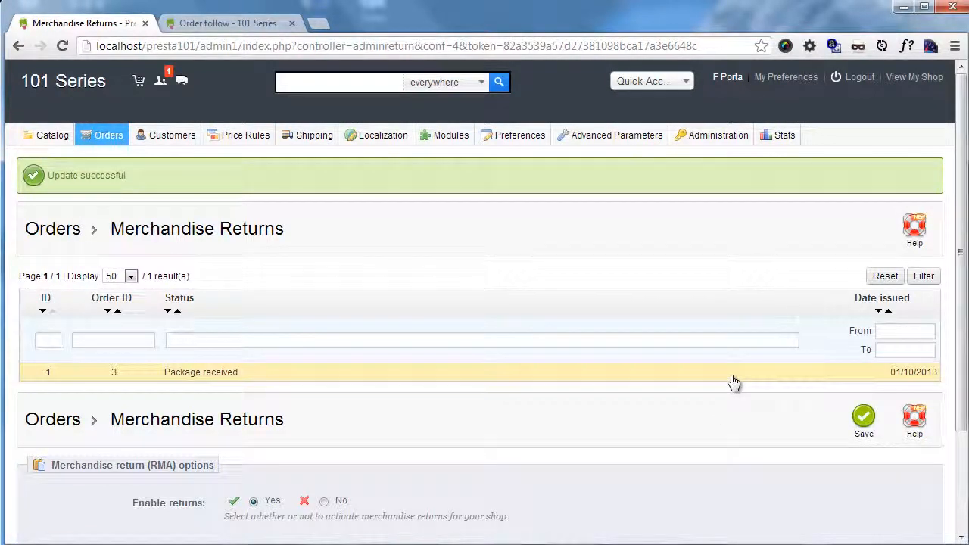
Step: Open the order page from the return request and examine its merchandise returns, product quantities and totals
click(733, 382)
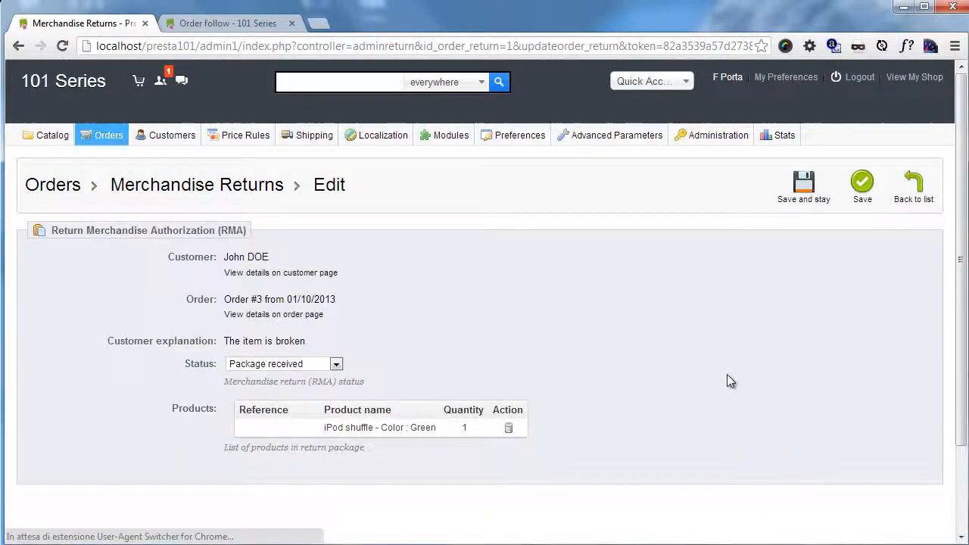
click(257, 316)
scroll(424, 345, down, 10)
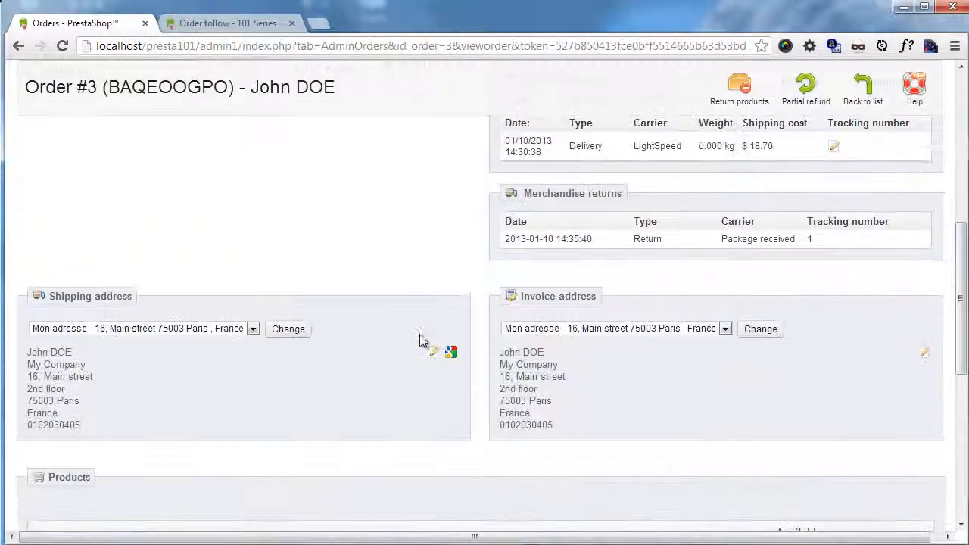
scroll(421, 333, down, 3)
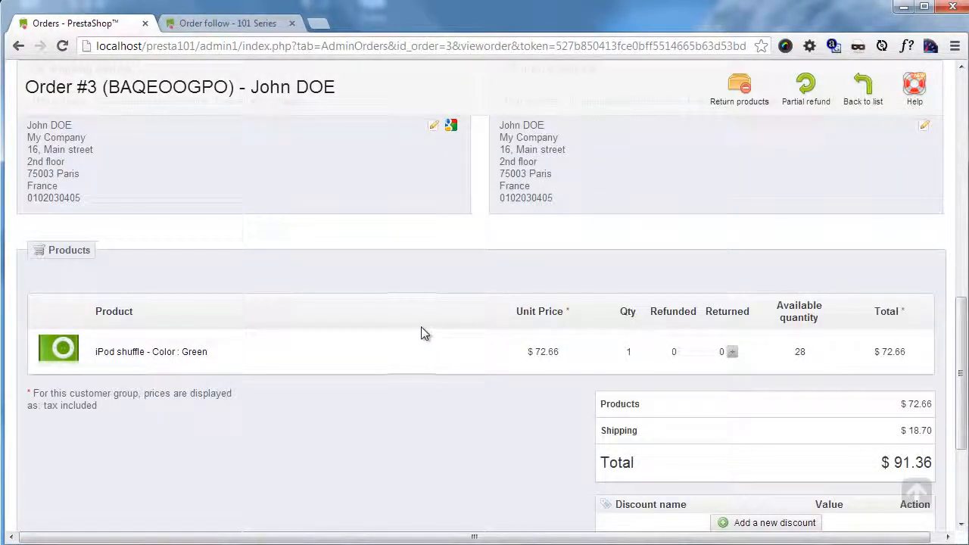
scroll(485, 326, down, 1)
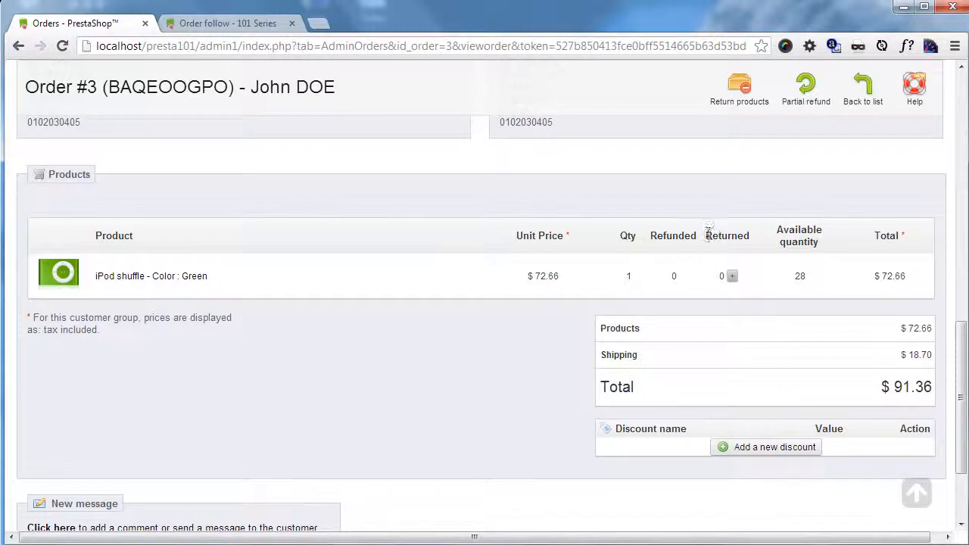
drag(706, 231, 755, 281)
click(773, 285)
scroll(814, 334, up, 4)
scroll(845, 360, down, 5)
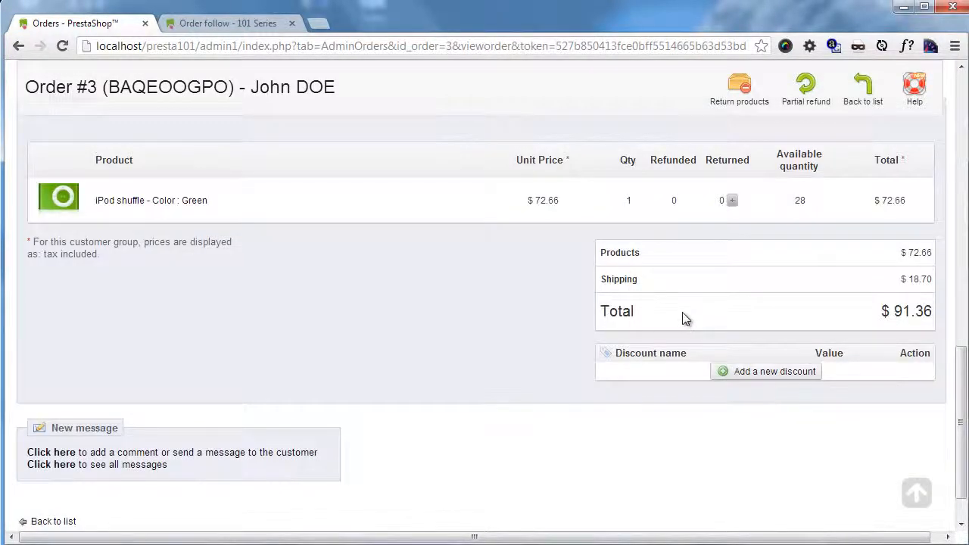
Step: Start a product return for one green iPod shuffle, with re-stocking and a generated voucher
scroll(764, 271, up, 5)
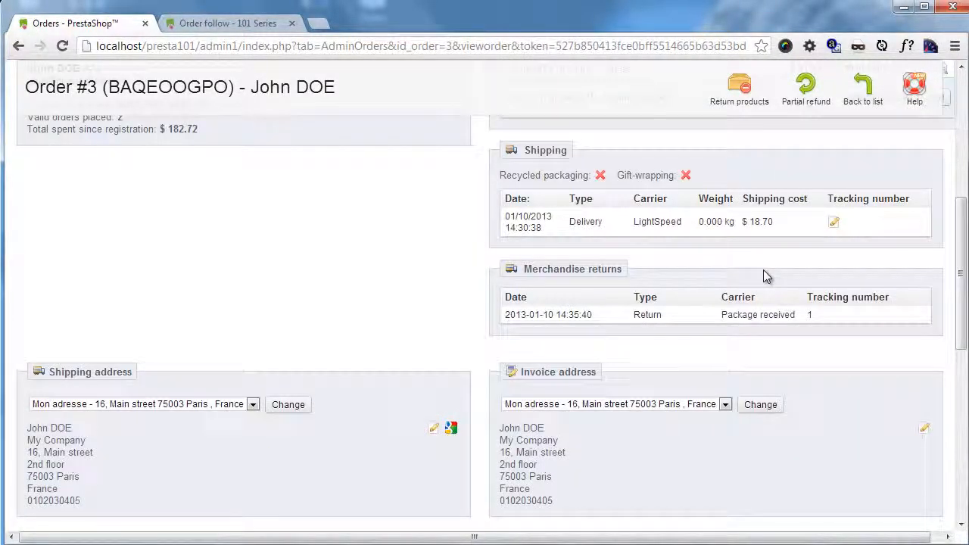
click(740, 103)
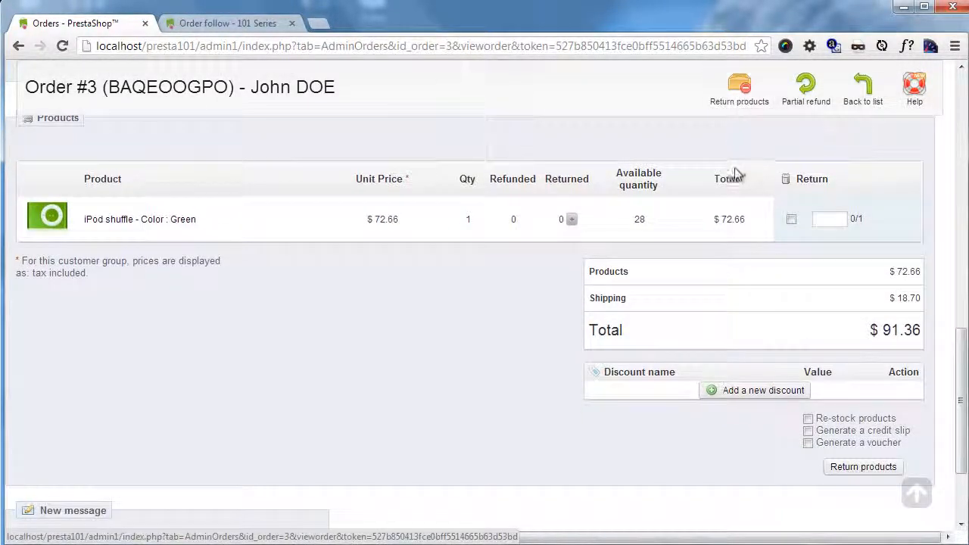
click(842, 219)
text(1)
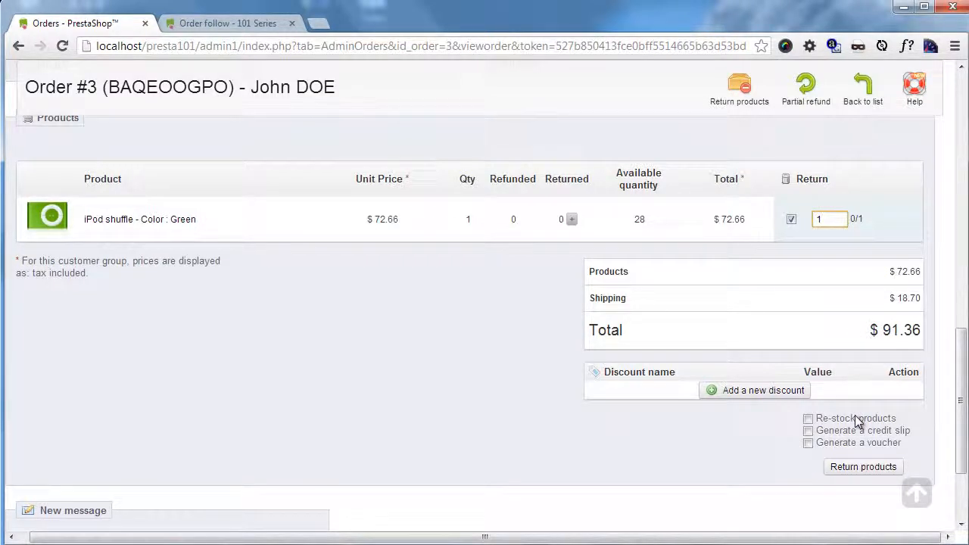
click(809, 420)
click(831, 447)
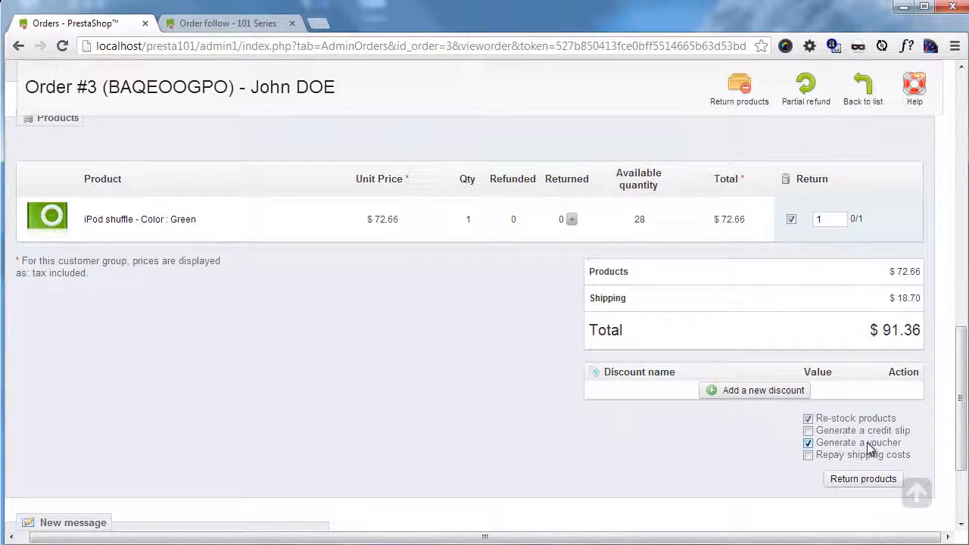
Step: Include a credit slip and the repayment of shipping costs in the return, and submit the product return
drag(923, 334, 869, 329)
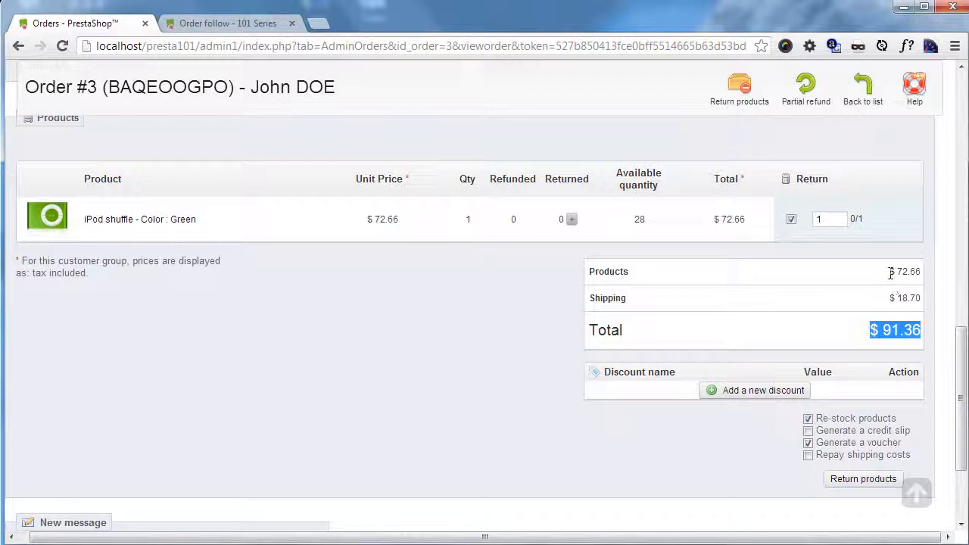
drag(890, 271, 934, 279)
click(934, 280)
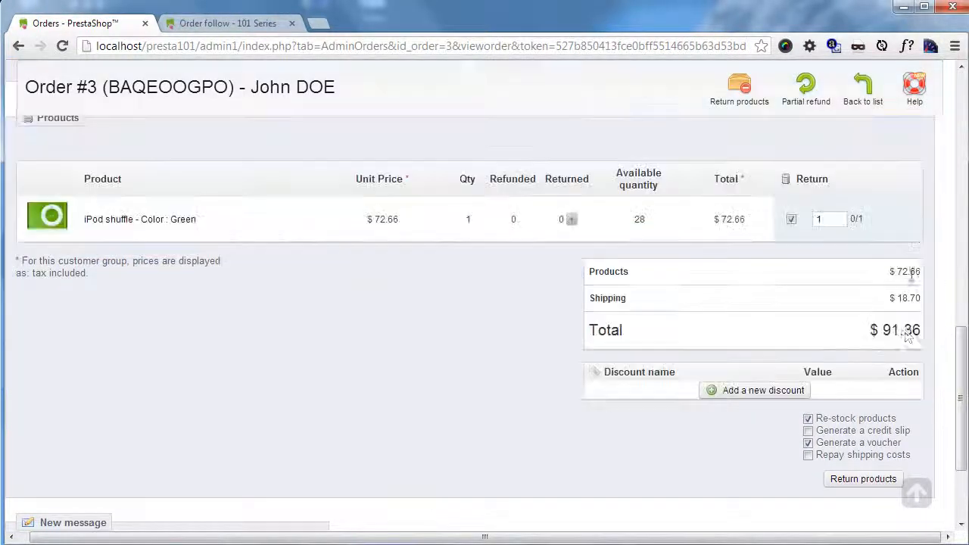
click(808, 443)
click(807, 430)
click(807, 454)
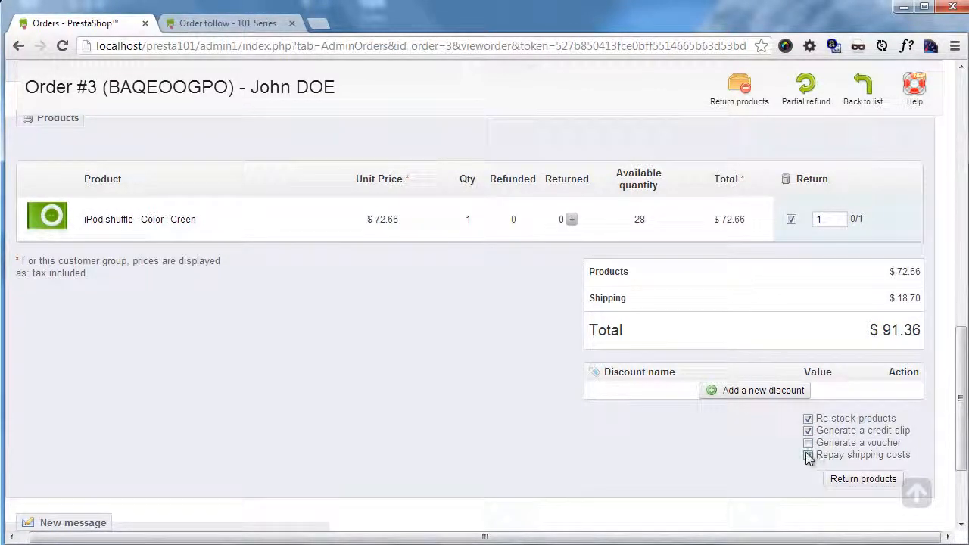
click(863, 479)
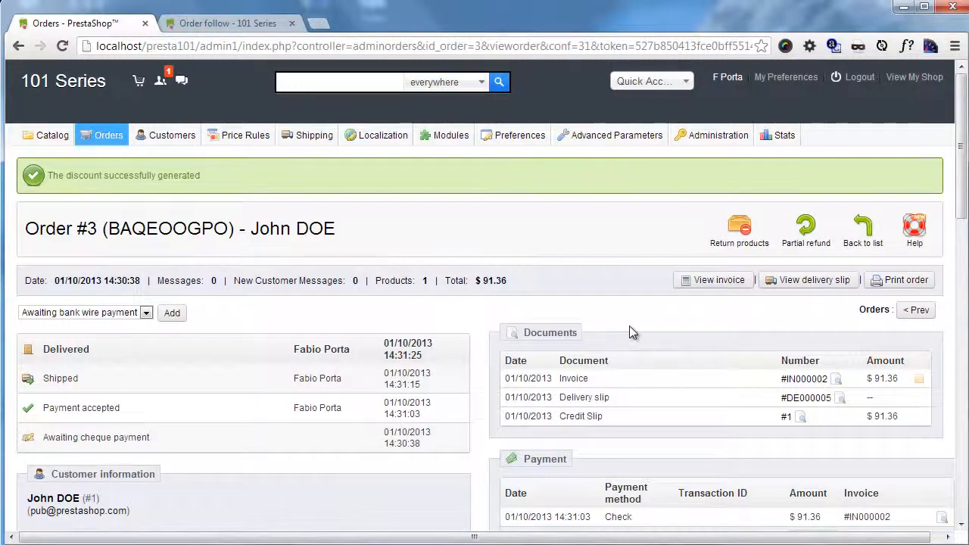
Step: Examine the order's documents, payment and totals, and the returned and available quantities of the iPod shuffle
scroll(594, 280, down, 2)
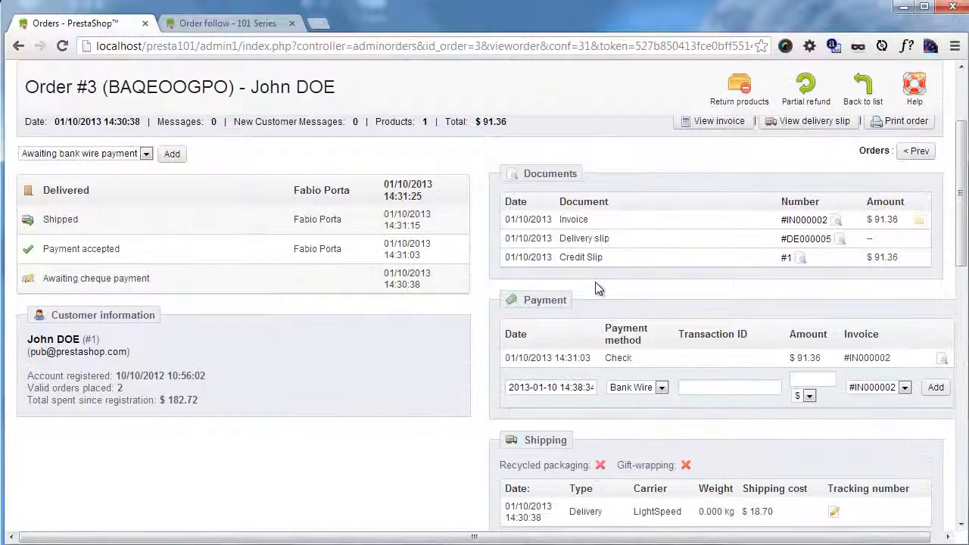
scroll(596, 286, down, 10)
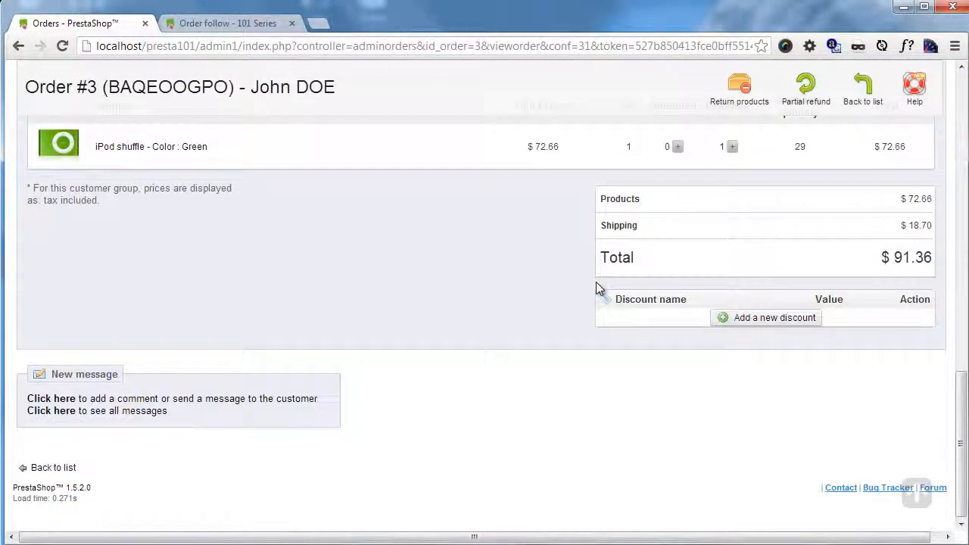
scroll(600, 295, up, 6)
scroll(603, 306, up, 5)
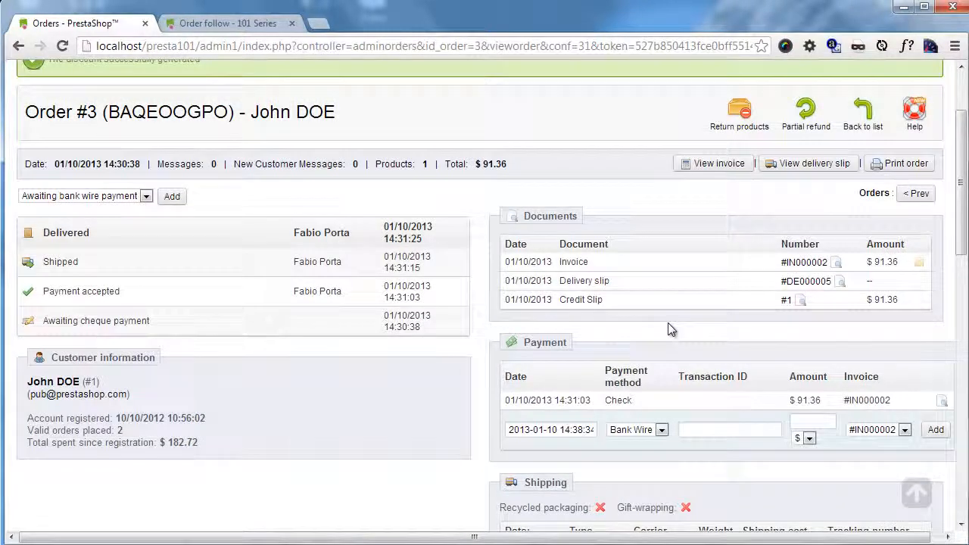
scroll(668, 323, down, 10)
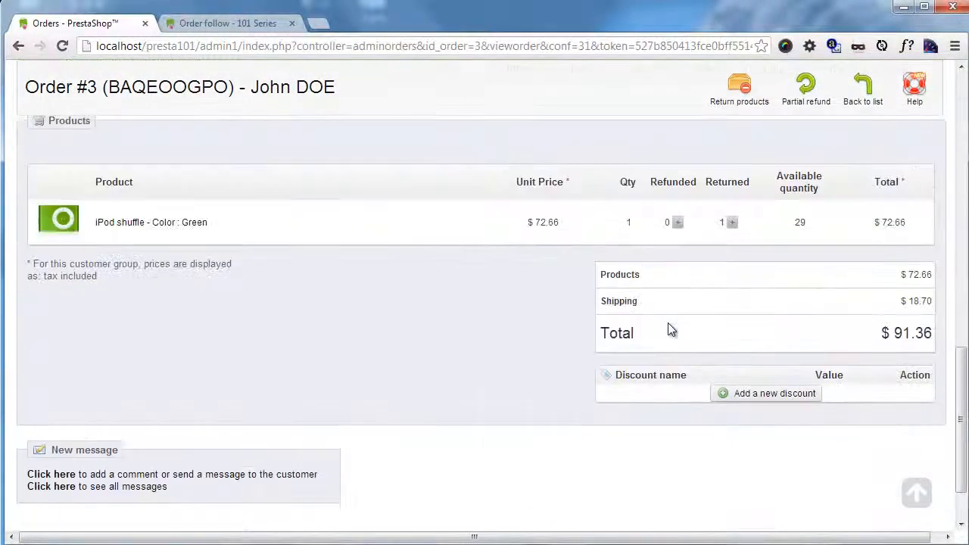
drag(717, 223, 750, 235)
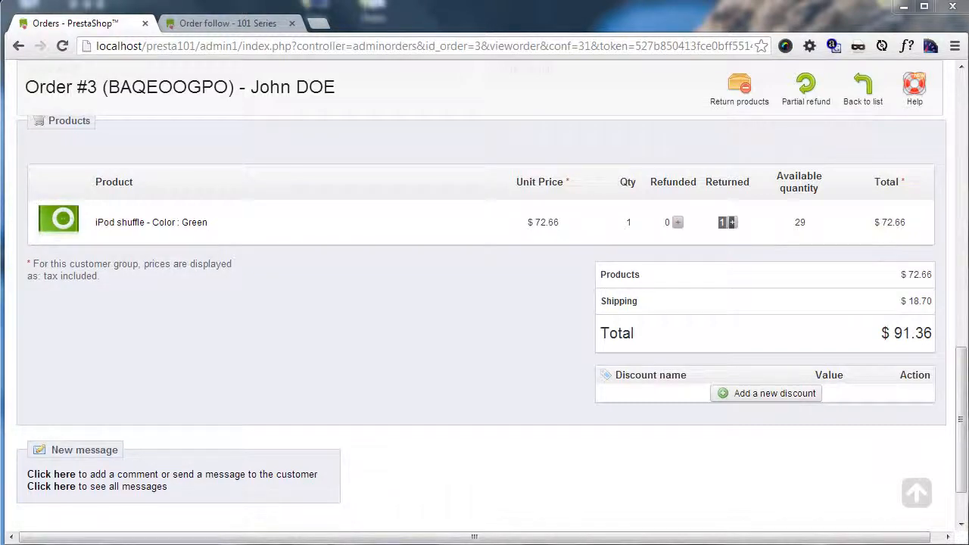
scroll(487, 296, up, 12)
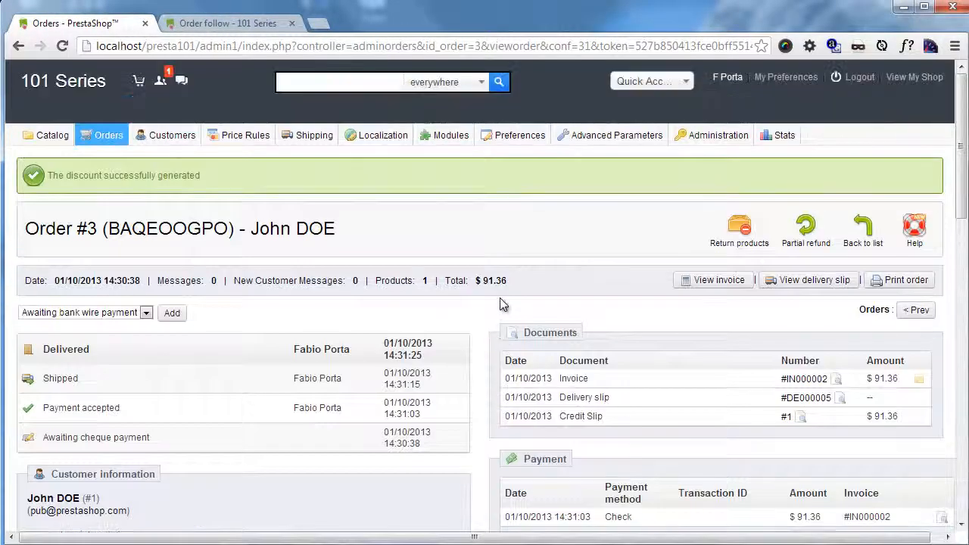
Step: Start a new order from the orders list, search for the existing customer by last name and choose that customer
mouse_move(106, 137)
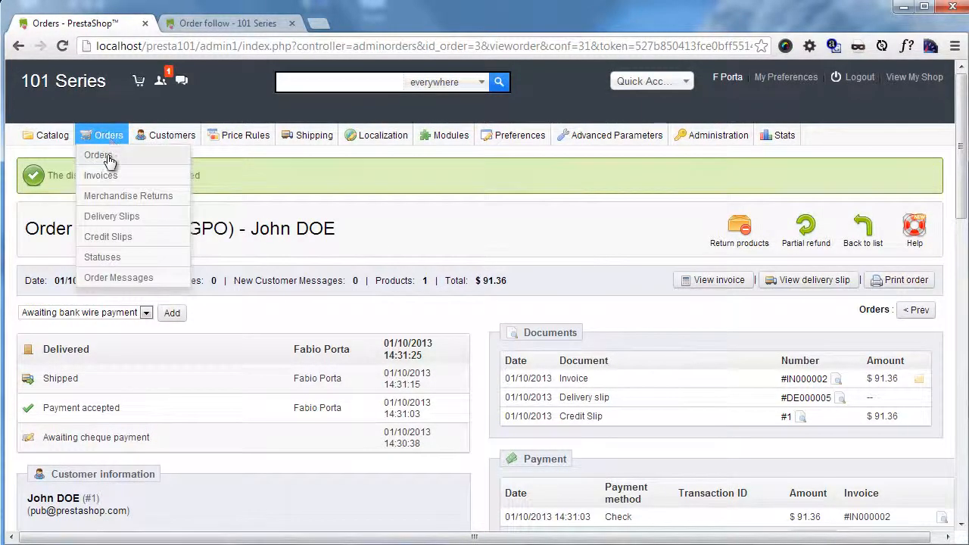
click(109, 160)
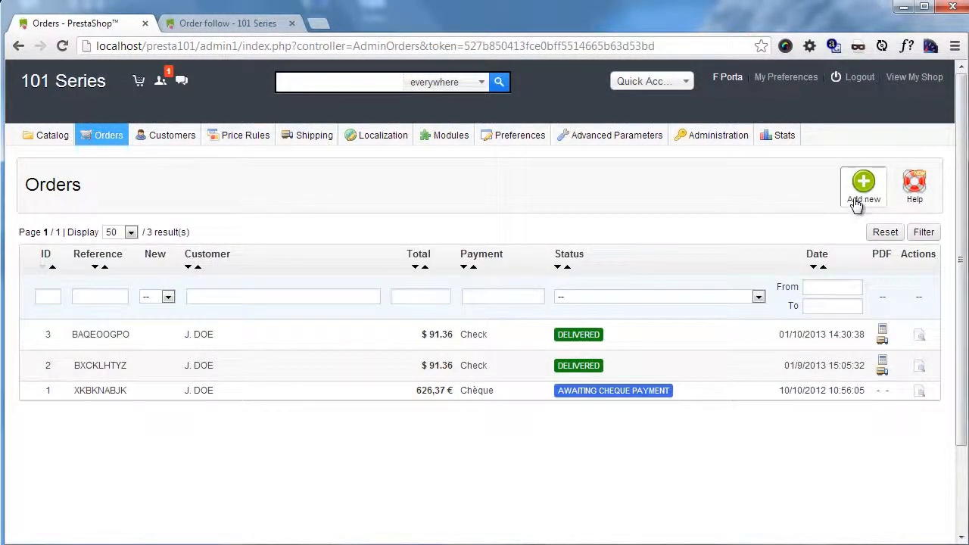
click(856, 205)
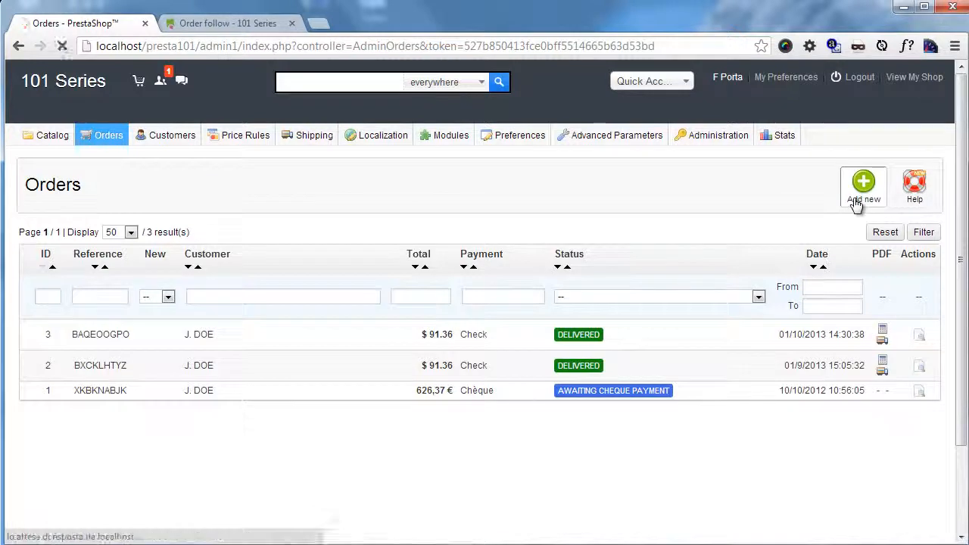
click(303, 256)
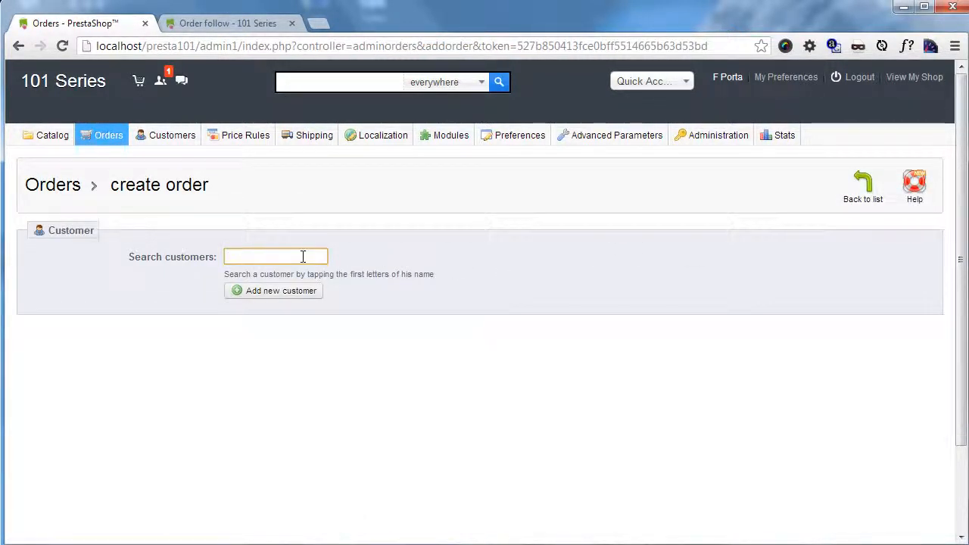
text(doe)
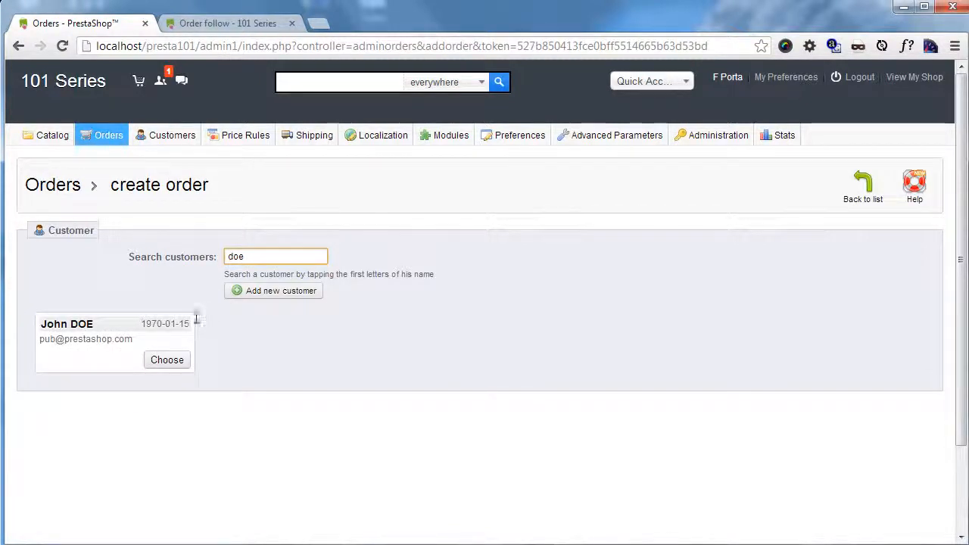
click(168, 362)
scroll(198, 344, down, 3)
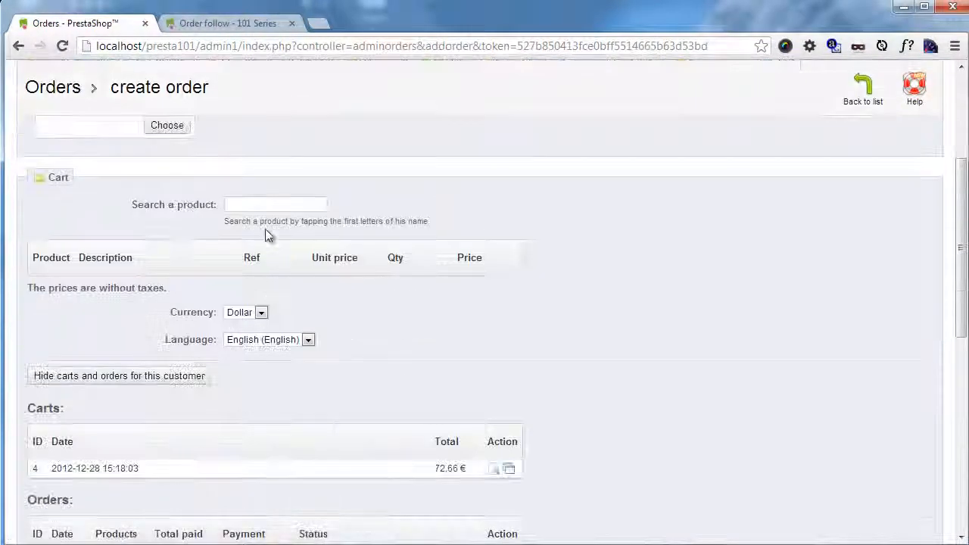
click(263, 210)
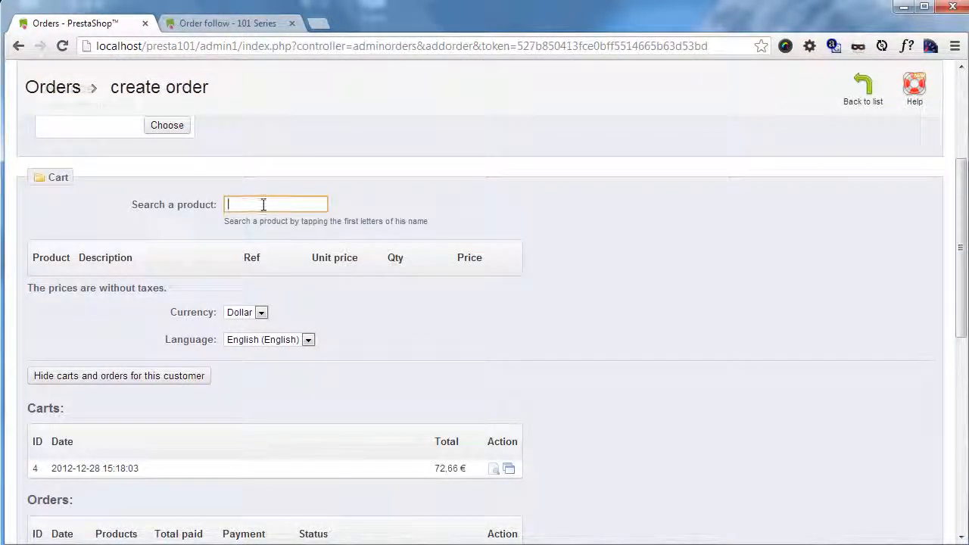
text(ipod nano)
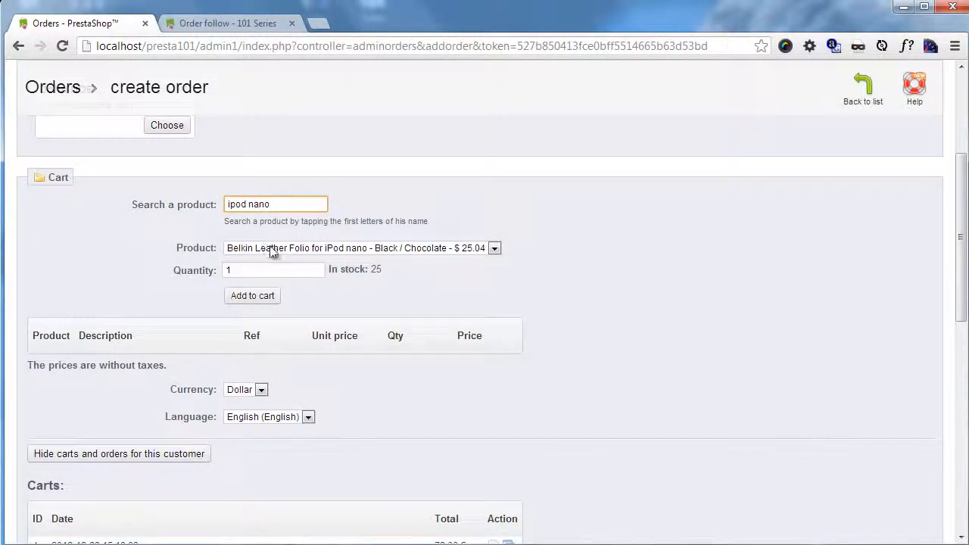
click(265, 249)
click(274, 274)
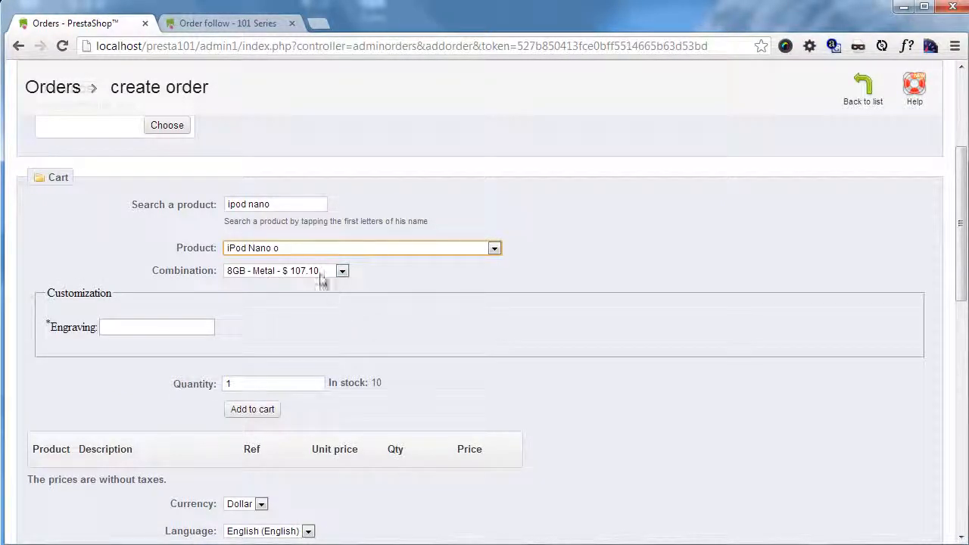
click(280, 272)
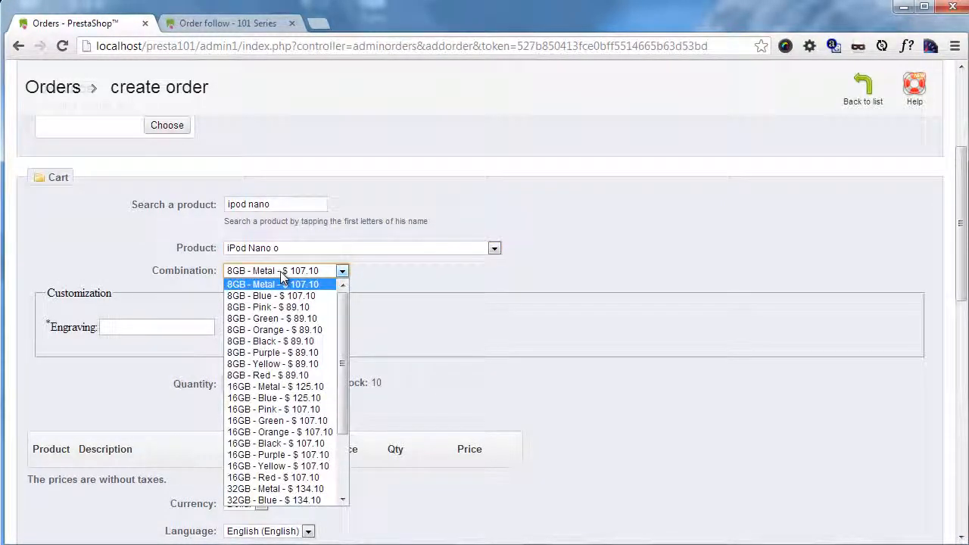
click(299, 410)
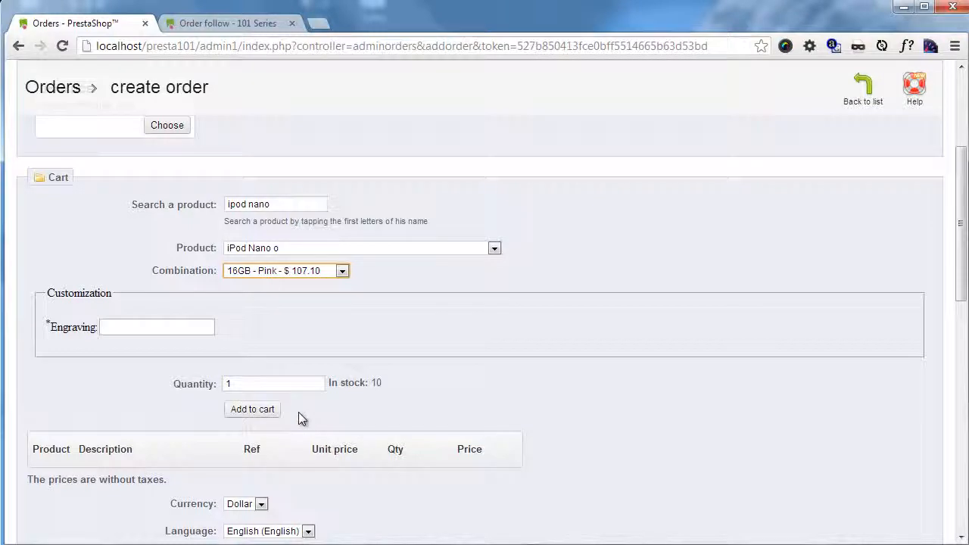
click(188, 326)
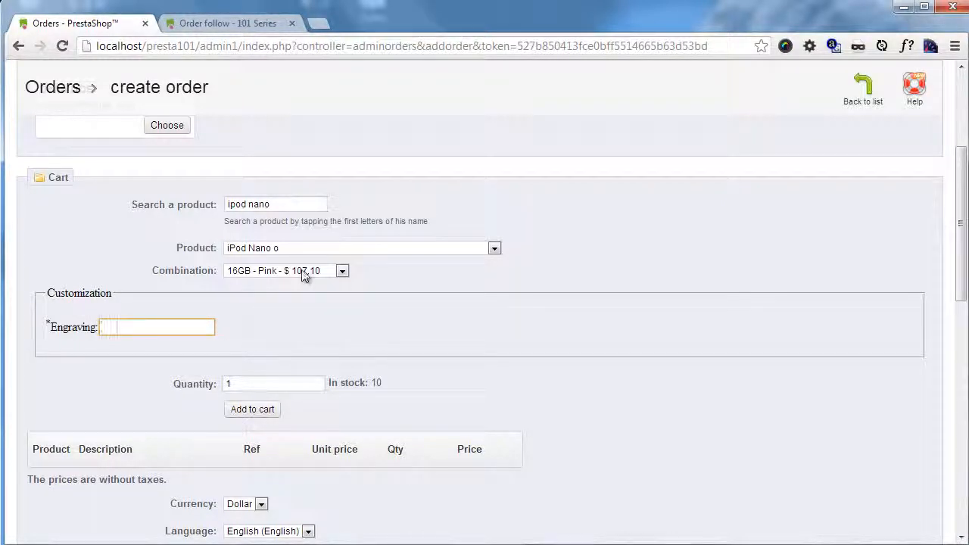
click(312, 250)
click(310, 252)
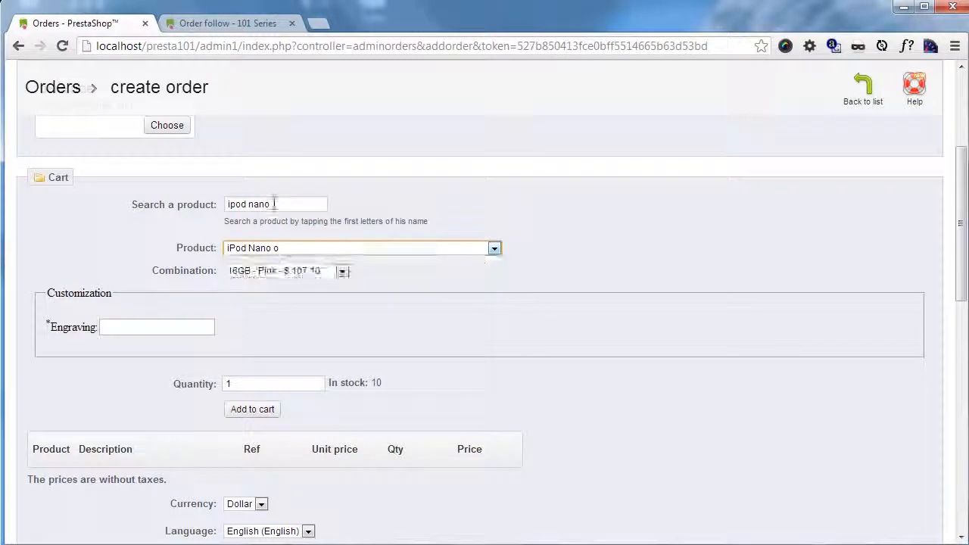
Step: Search the products for "ipod" and add one iPod touch in the 32GB combination to the order's cart
triple_click(253, 203)
key(BackSpace)
text(ipod)
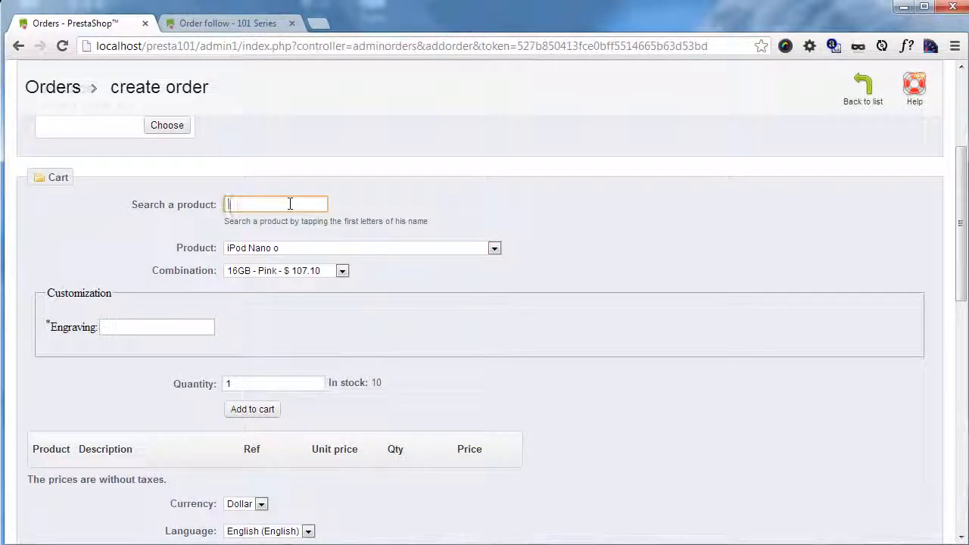
click(321, 250)
click(303, 296)
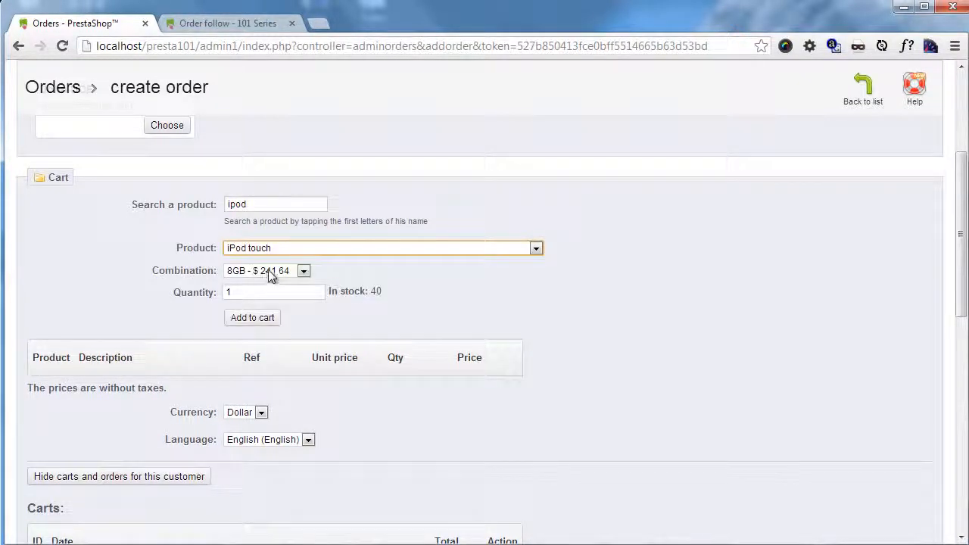
click(271, 271)
click(279, 307)
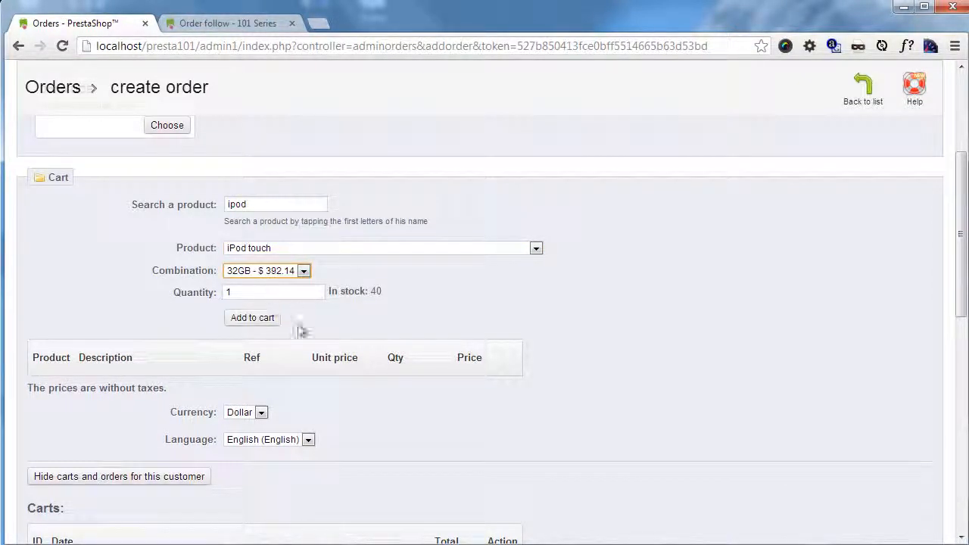
click(256, 319)
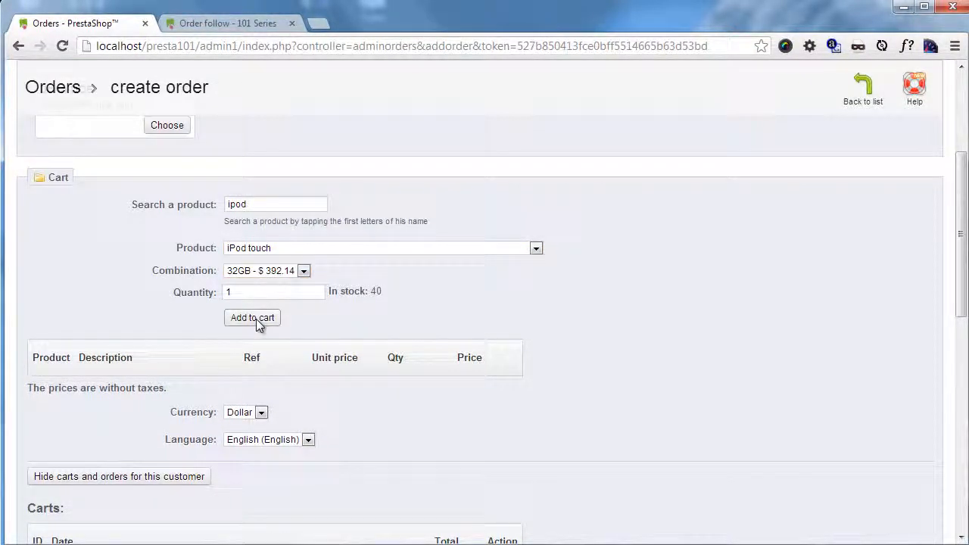
Step: Review the cart contents and the available currency and language options, keeping Dollar and English
scroll(401, 319, down, 1)
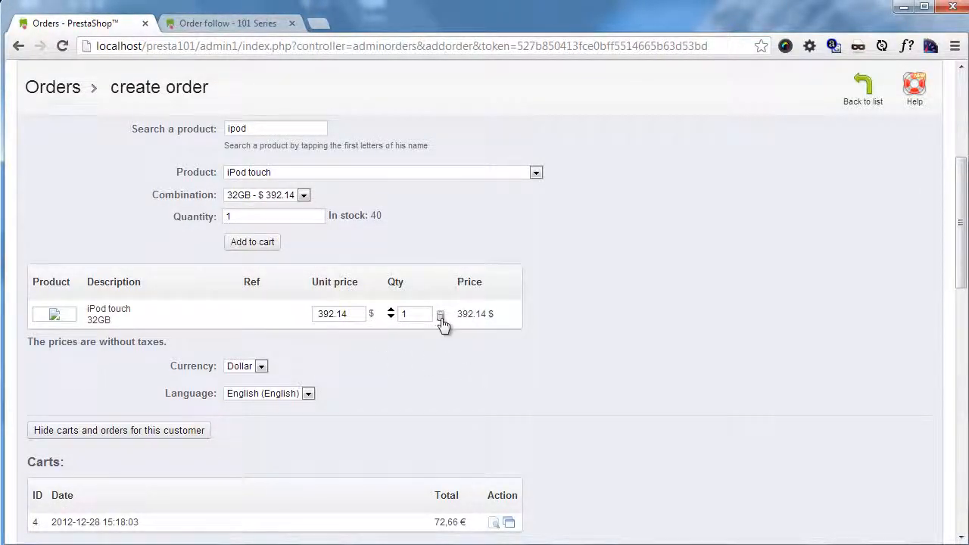
scroll(431, 318, down, 2)
click(261, 215)
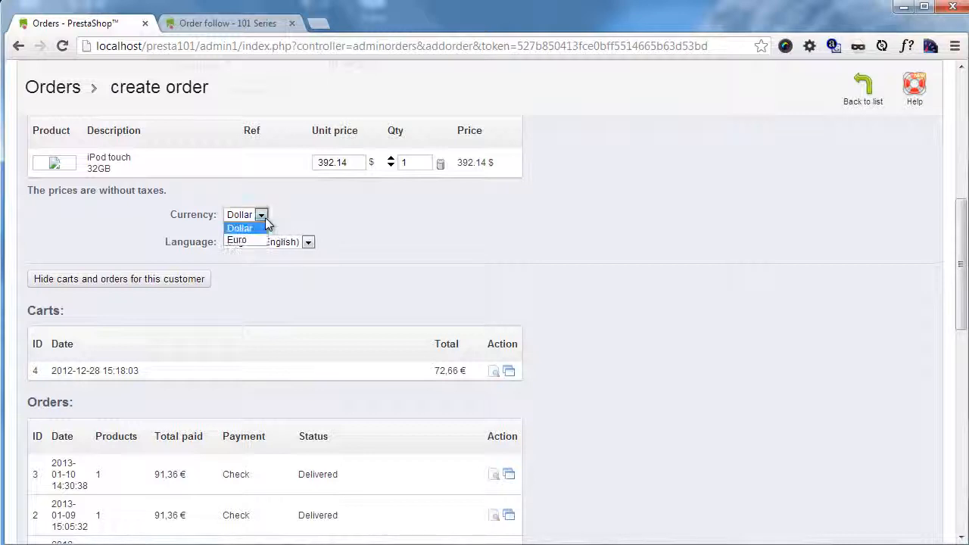
click(262, 216)
click(309, 242)
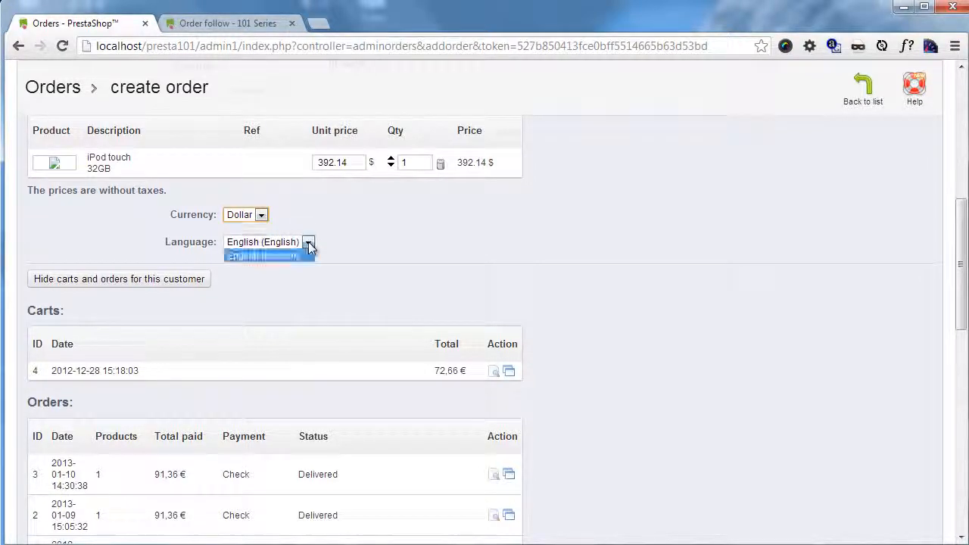
click(309, 244)
click(374, 295)
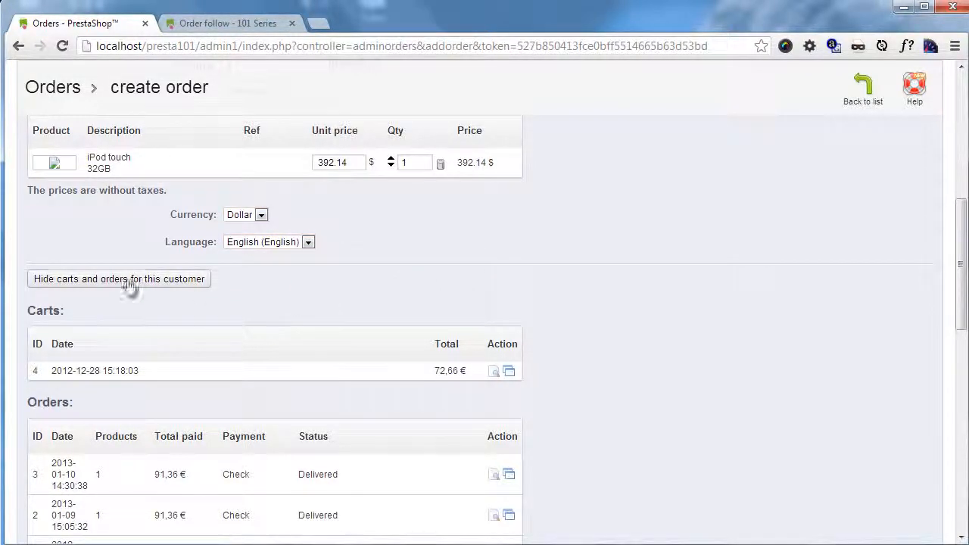
Step: Toggle the list of the customer's carts and orders, leave it shown, and examine the earlier carts and orders
click(176, 280)
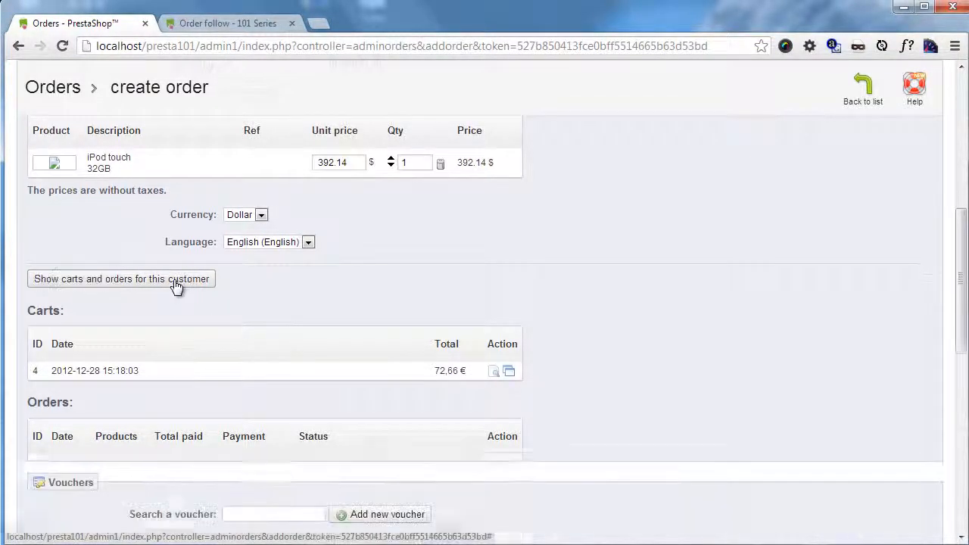
click(175, 280)
click(175, 281)
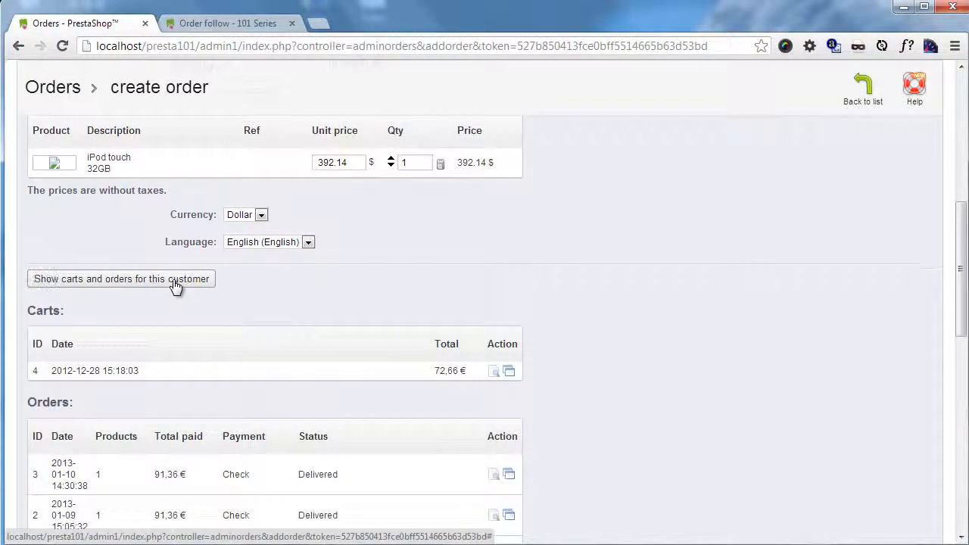
click(175, 282)
scroll(226, 293, down, 1)
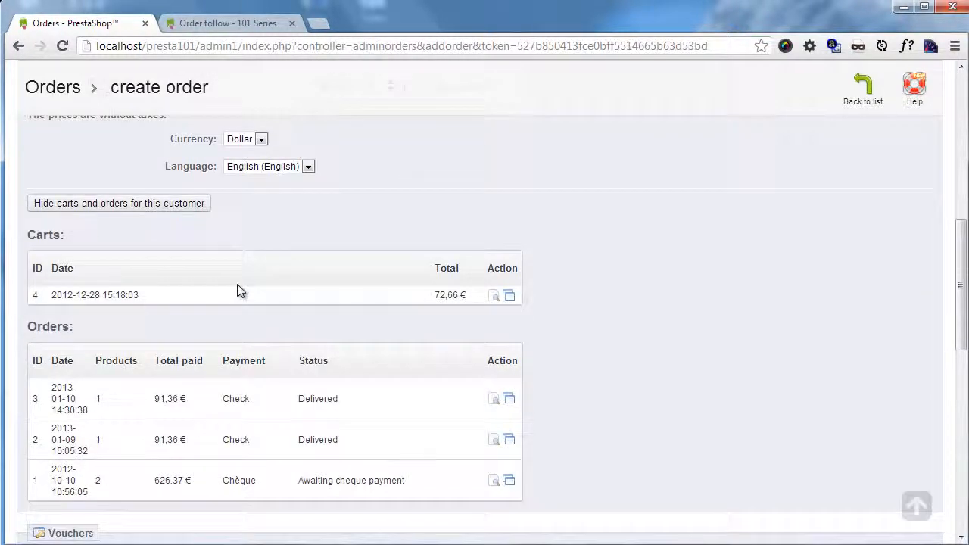
scroll(255, 268, down, 1)
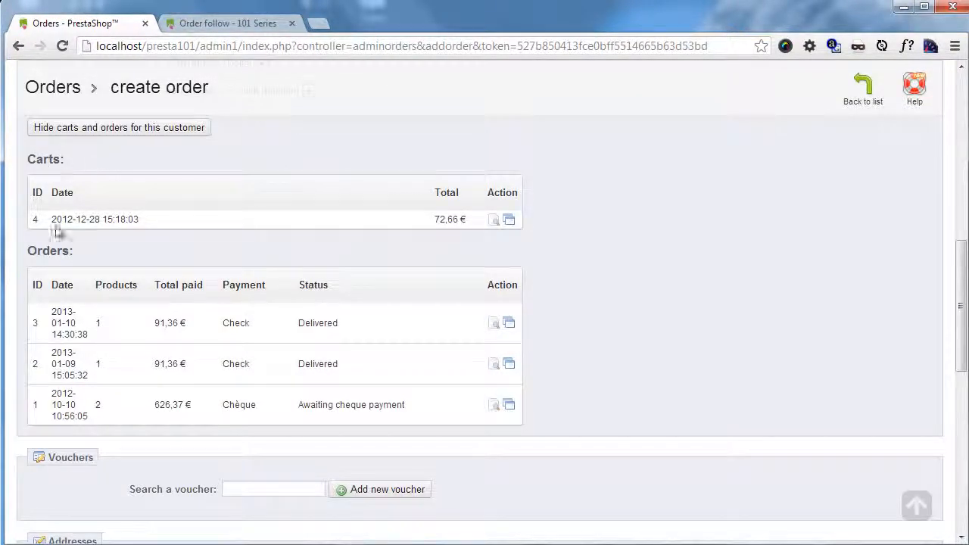
scroll(372, 304, down, 1)
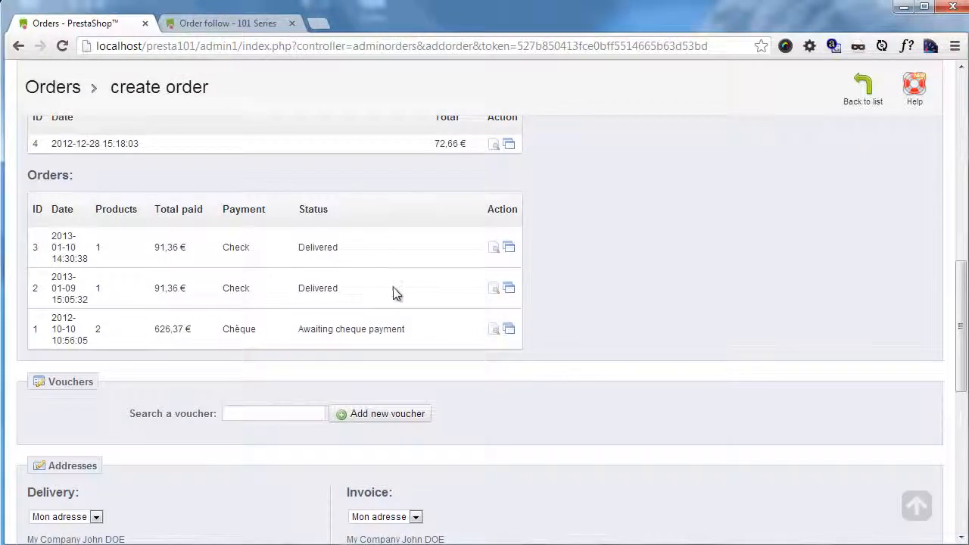
scroll(402, 280, up, 1)
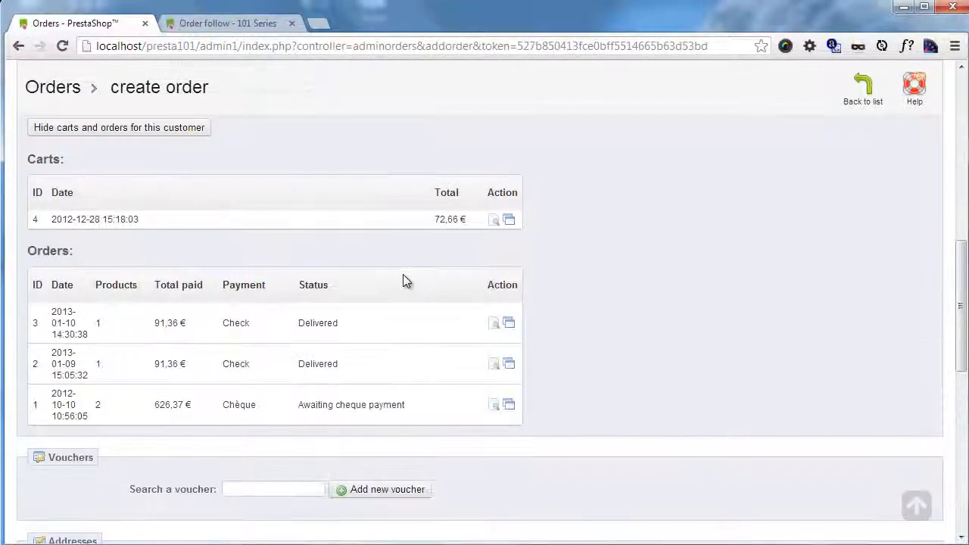
Step: Review the voucher section and the available delivery and invoice addresses, keeping Mon adresse for both
scroll(403, 280, down, 3)
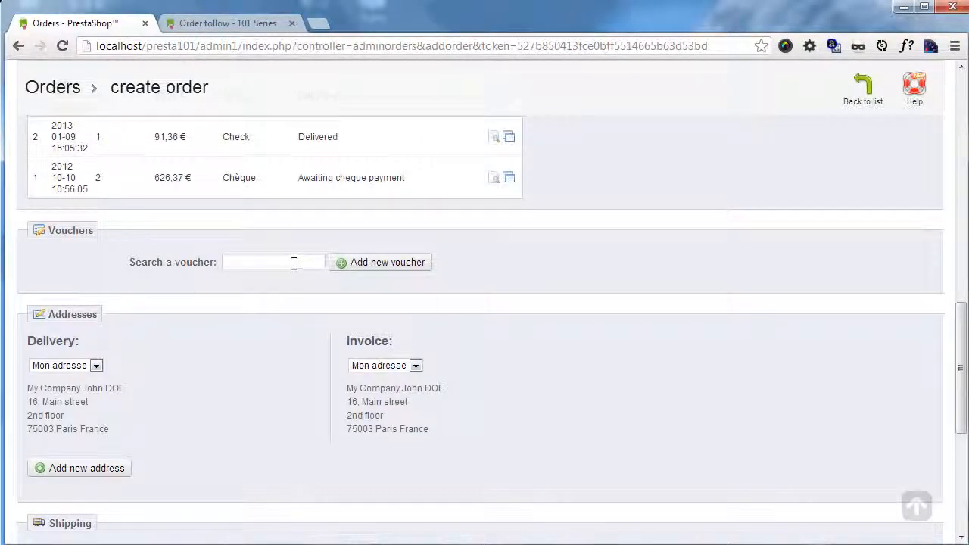
scroll(294, 265, down, 1)
scroll(309, 268, down, 1)
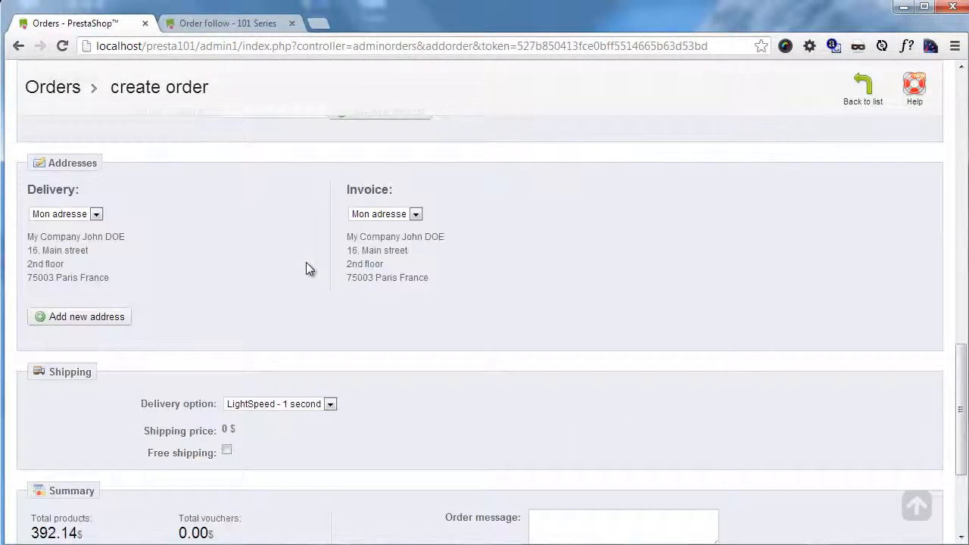
click(97, 216)
click(144, 217)
click(417, 216)
click(485, 220)
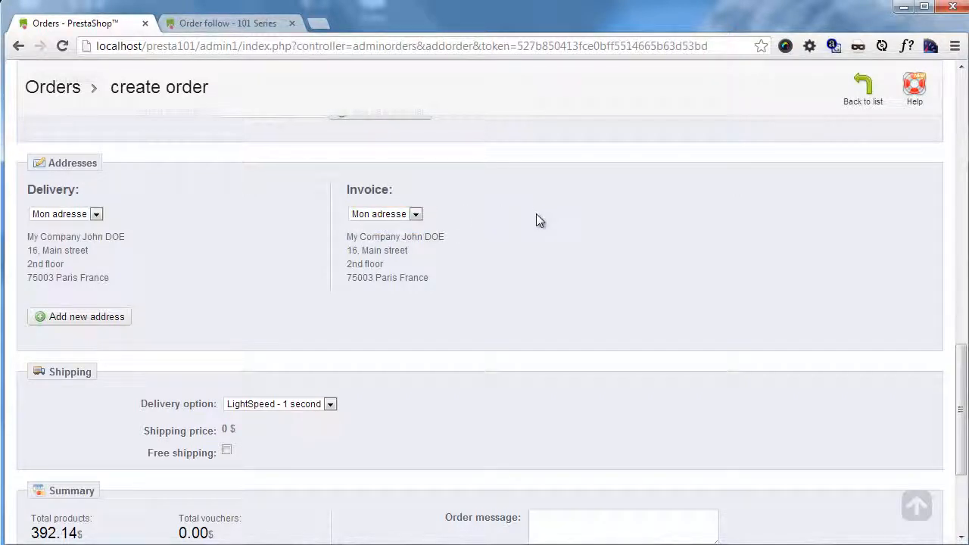
Step: Check the delivery options, keep LightSpeed - 1 second, and enable free shipping for the order
scroll(536, 214, down, 1)
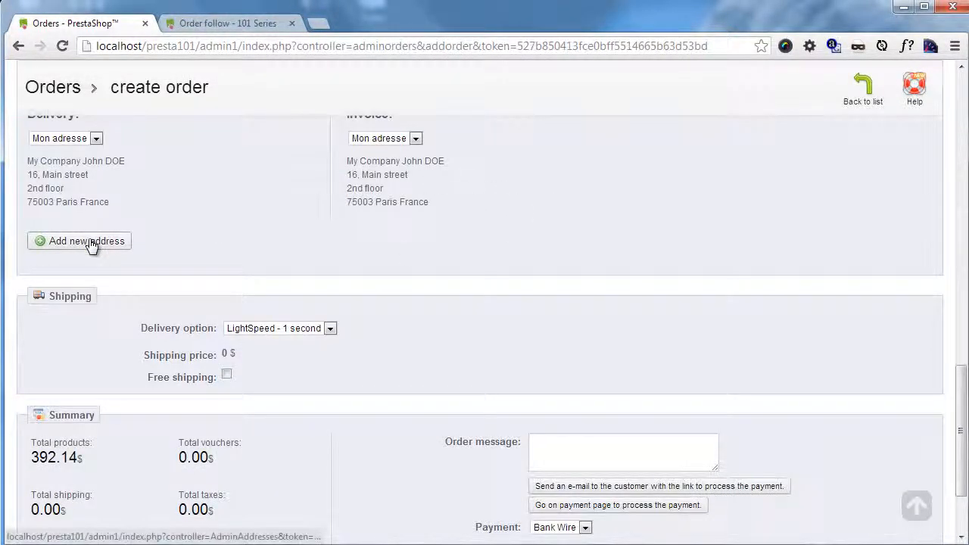
scroll(326, 251, down, 1)
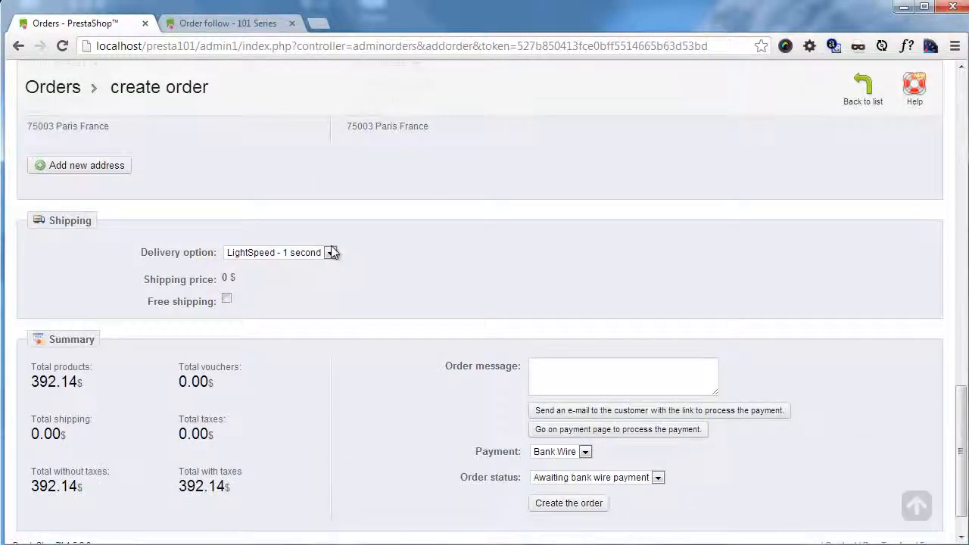
click(331, 253)
click(331, 253)
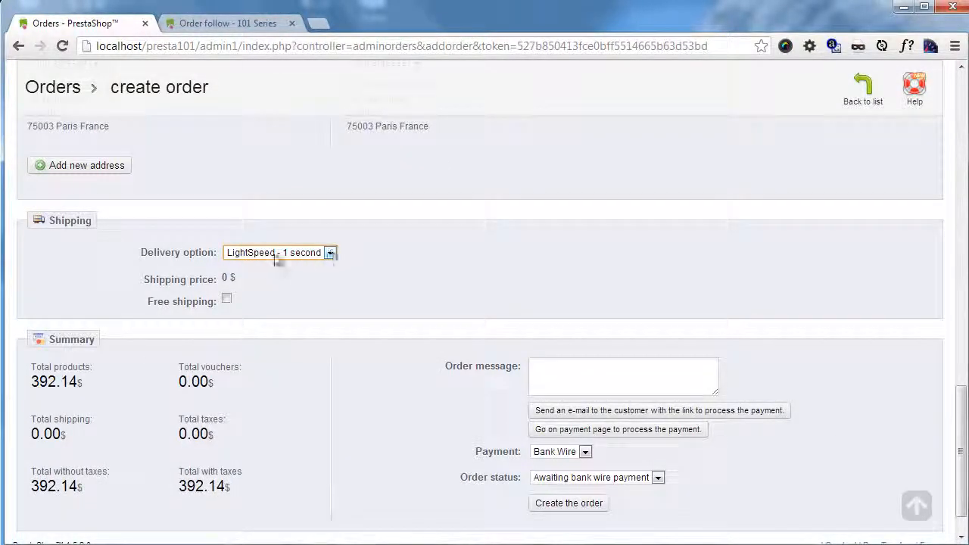
scroll(402, 307, down, 1)
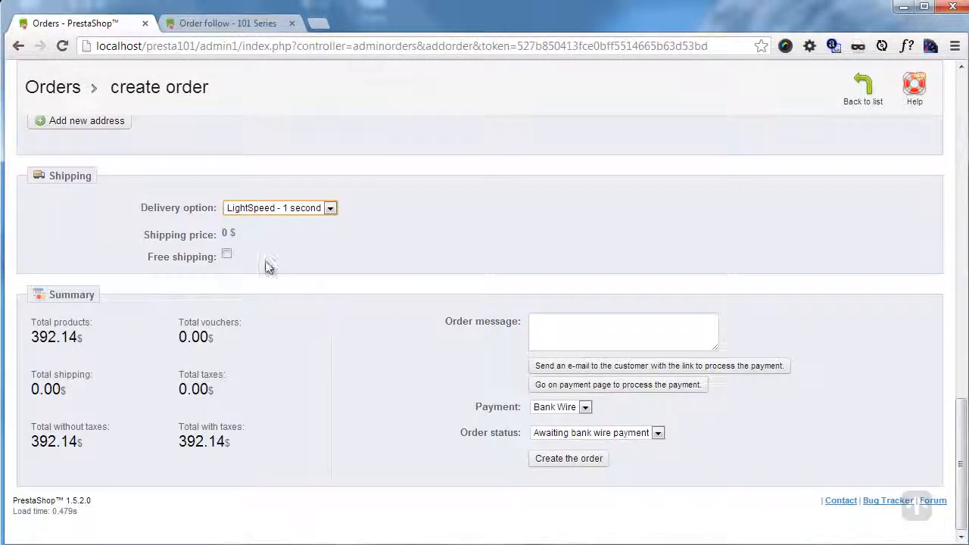
click(227, 258)
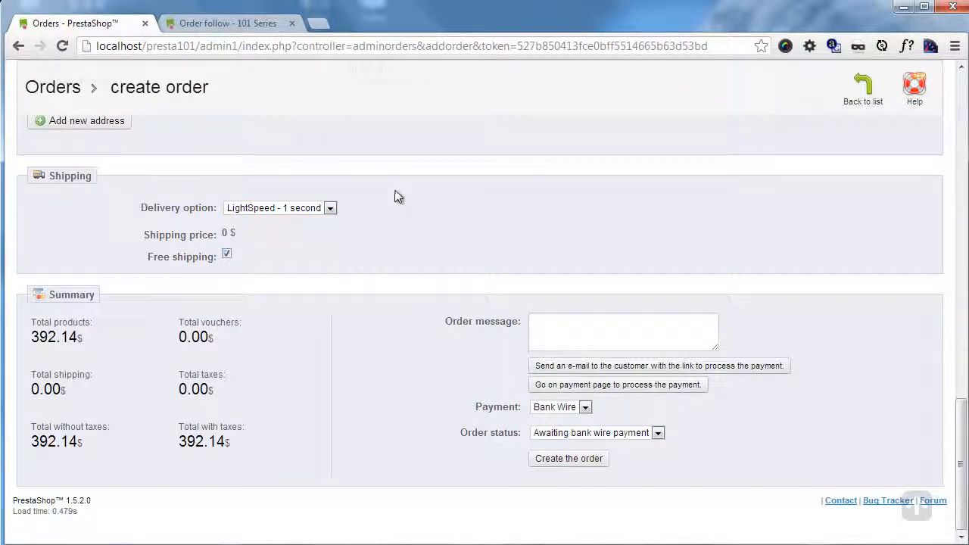
Step: Write the order message "Here is your order!"
click(611, 335)
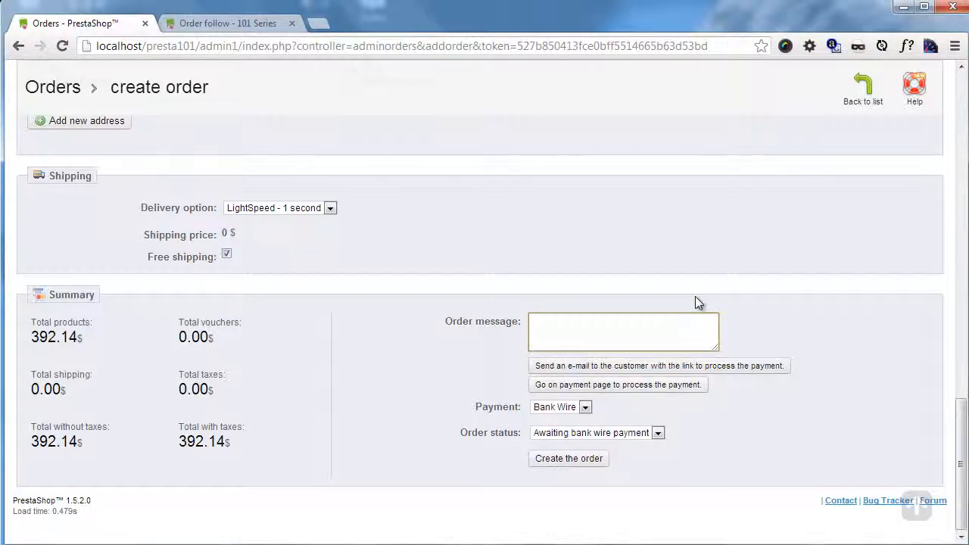
text(Here is you)
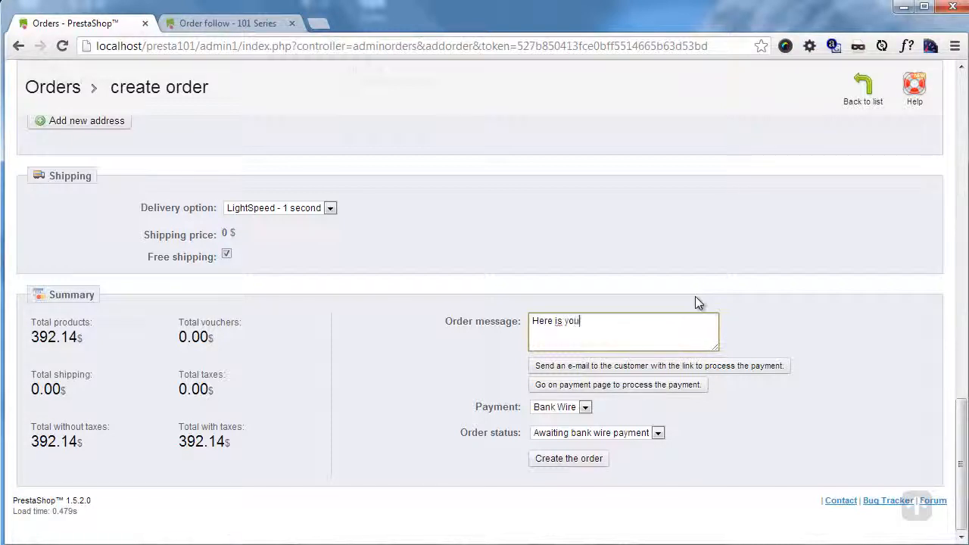
text(r order!)
click(831, 309)
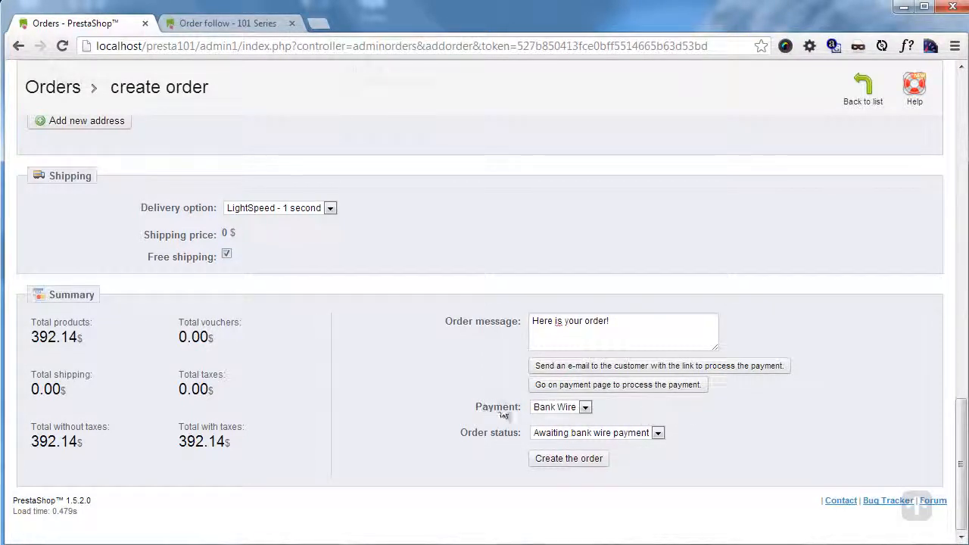
Step: Keep Bank Wire as the payment method, set the order status to Payment accepted and create the order
click(585, 408)
click(585, 409)
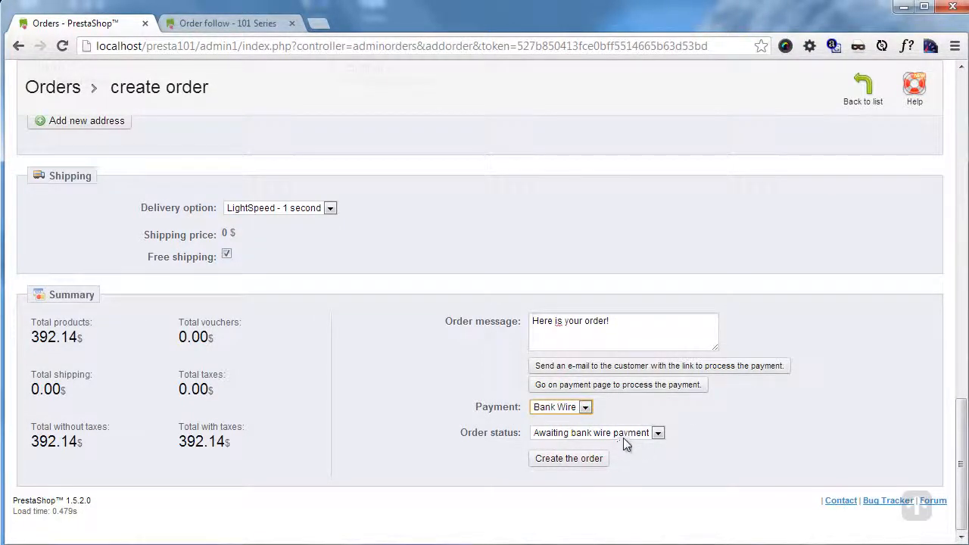
click(657, 432)
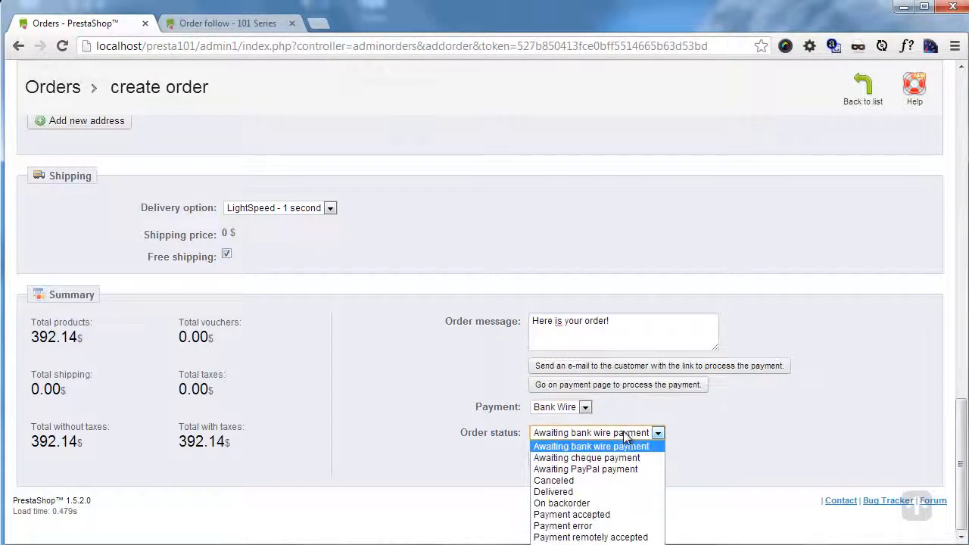
click(602, 515)
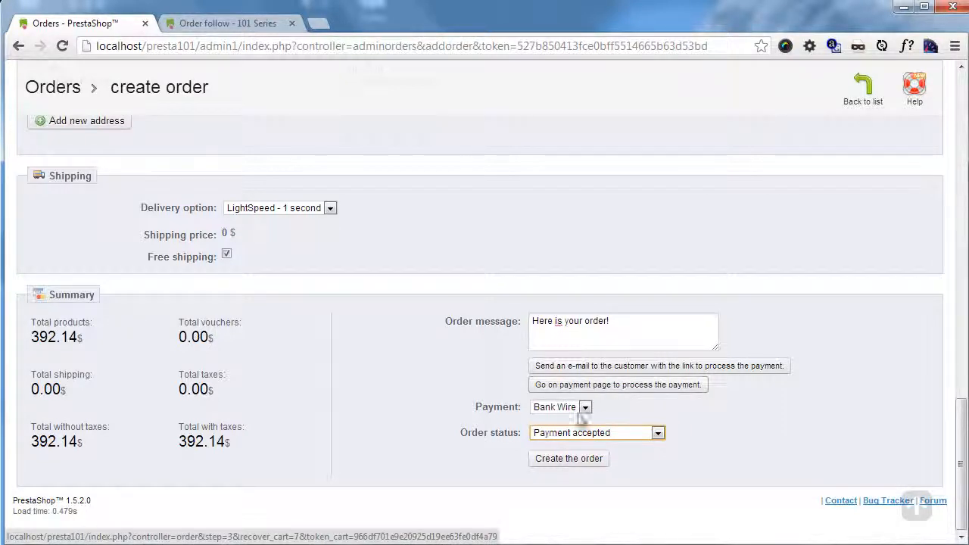
click(574, 458)
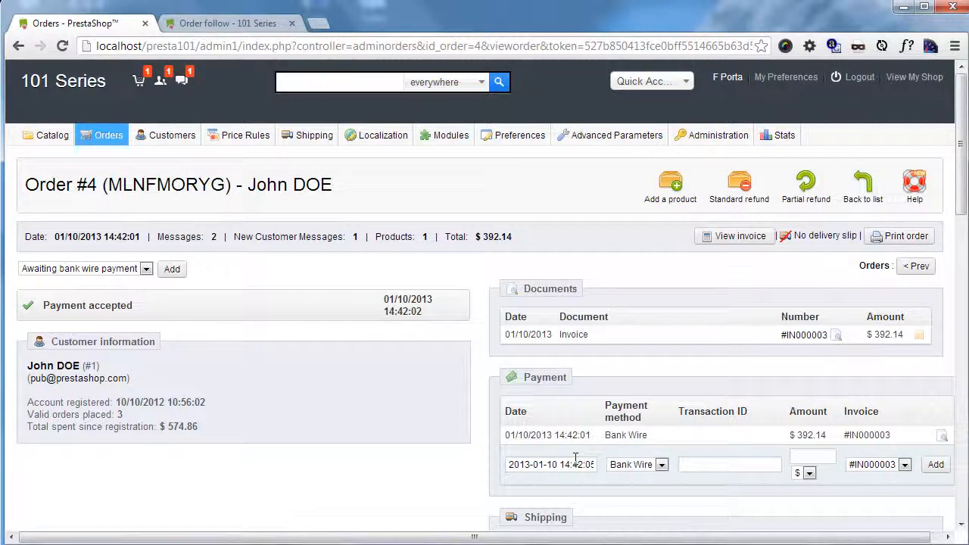
Step: Add one Belkin Leather Folio for iPod nano - Black / Chocolate to the new order, keeping it on the existing invoice
scroll(787, 310, down, 1)
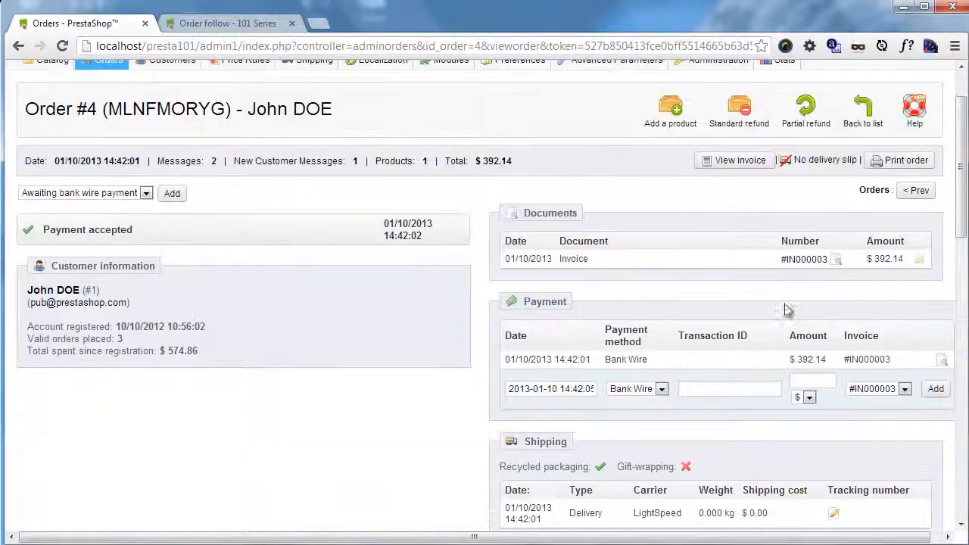
click(670, 121)
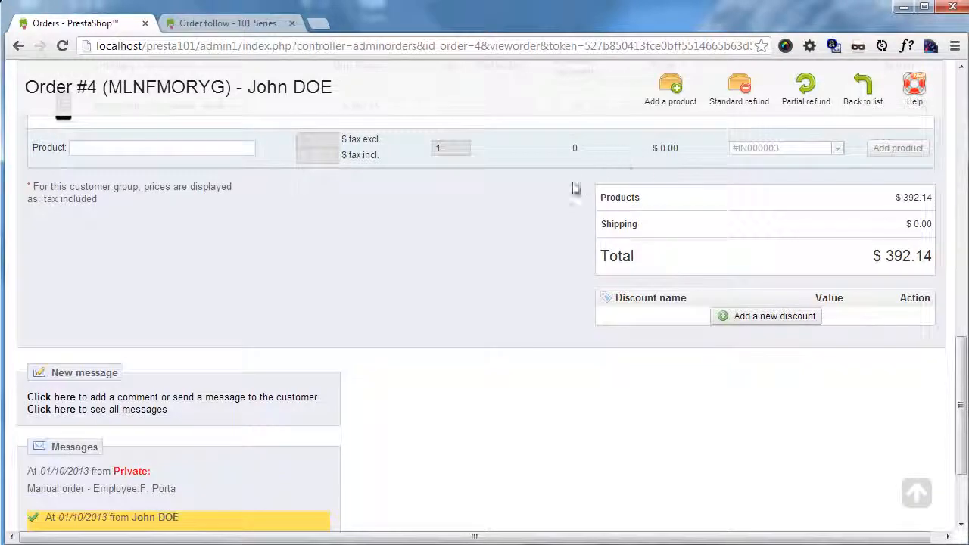
scroll(541, 255, up, 1)
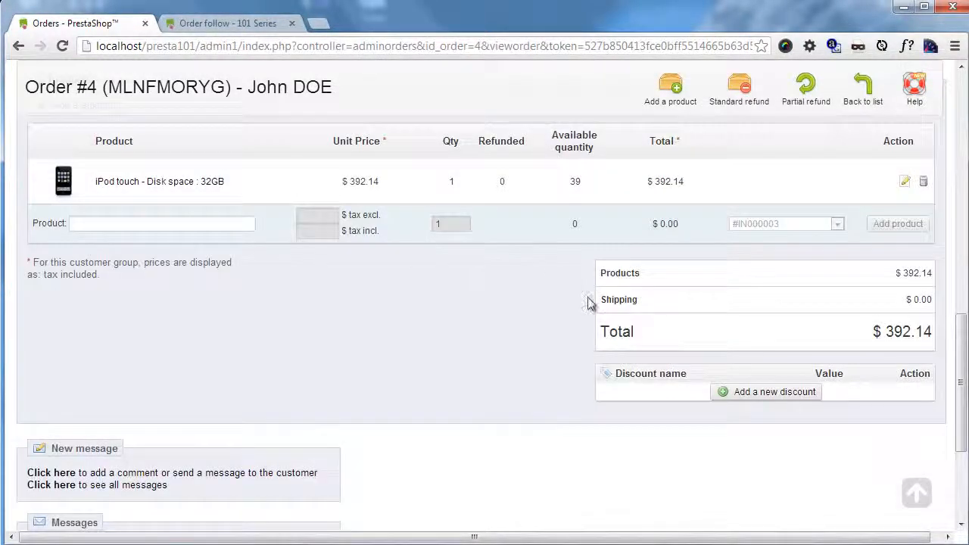
click(190, 219)
text(p)
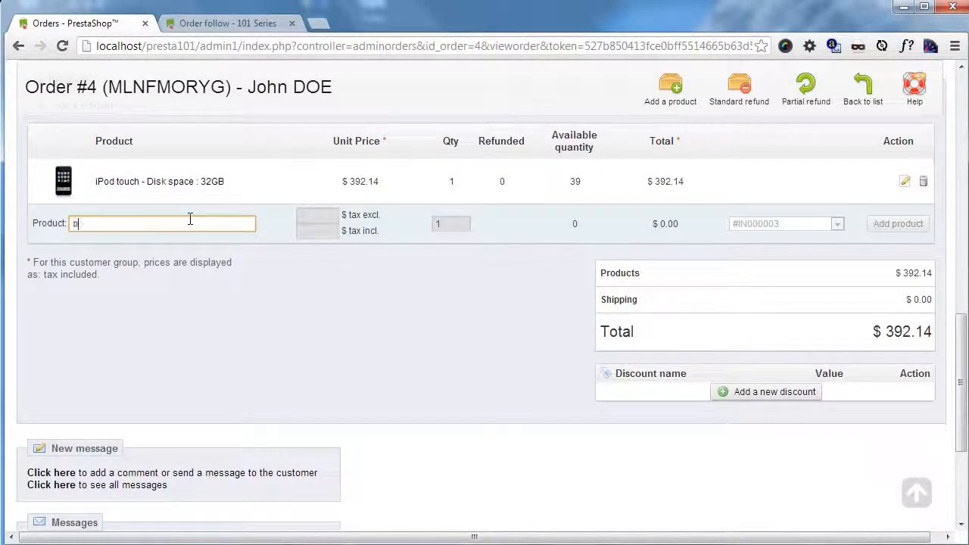
text(elki)
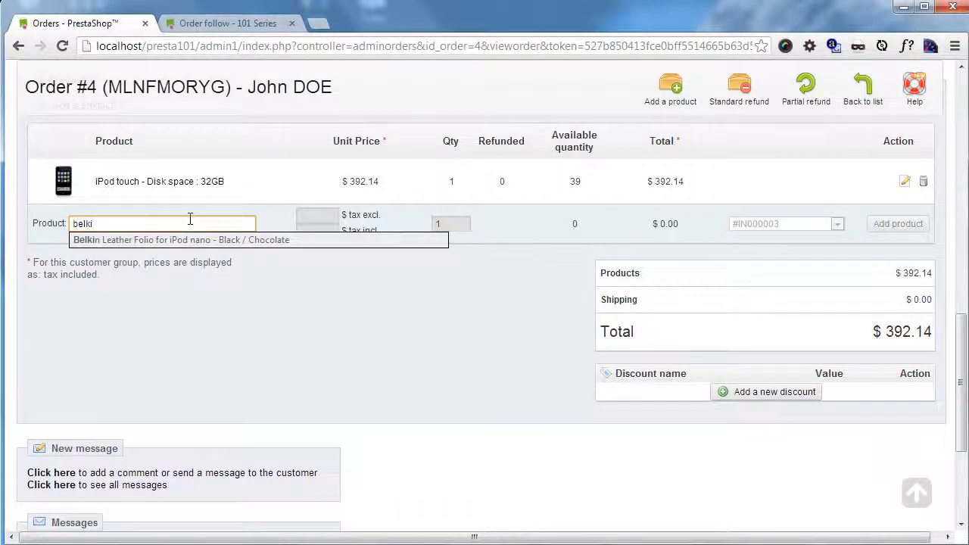
click(200, 239)
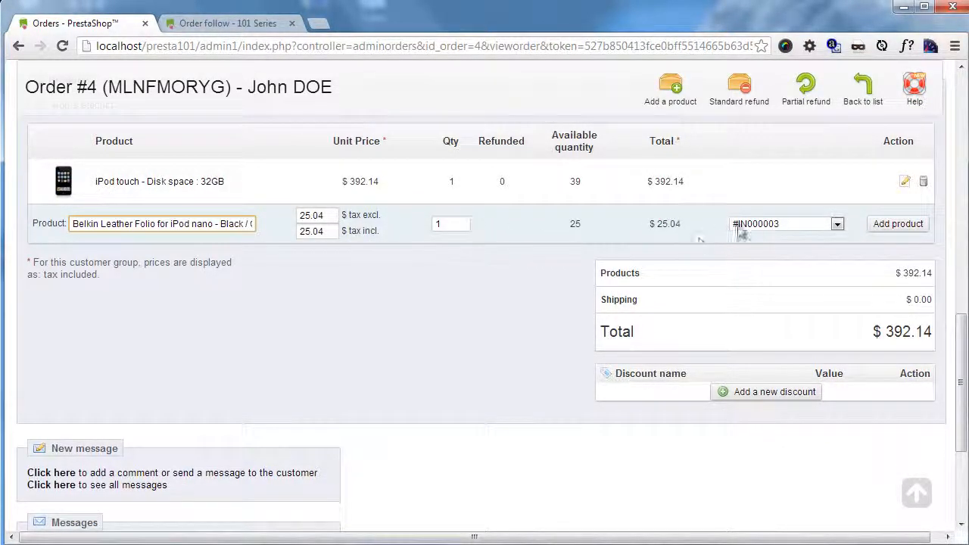
click(837, 225)
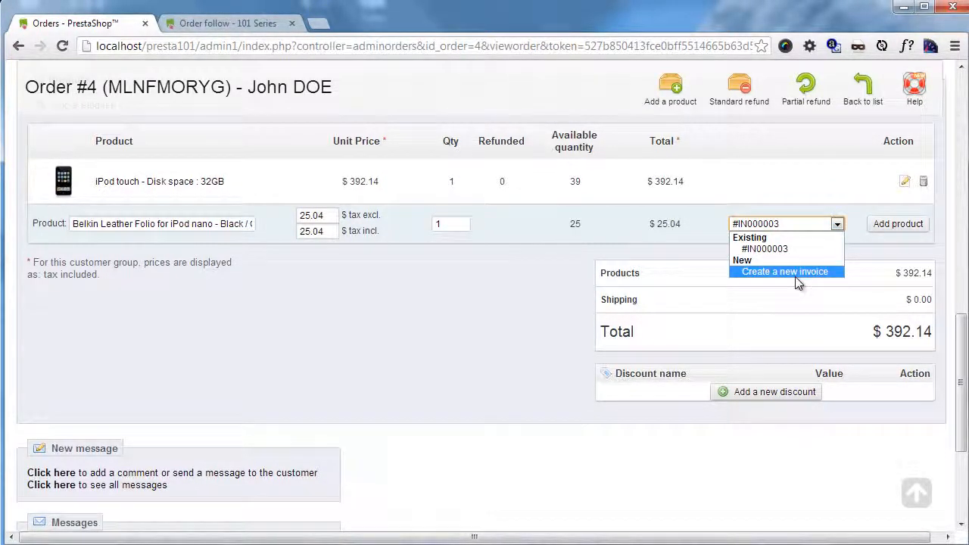
click(840, 194)
click(896, 224)
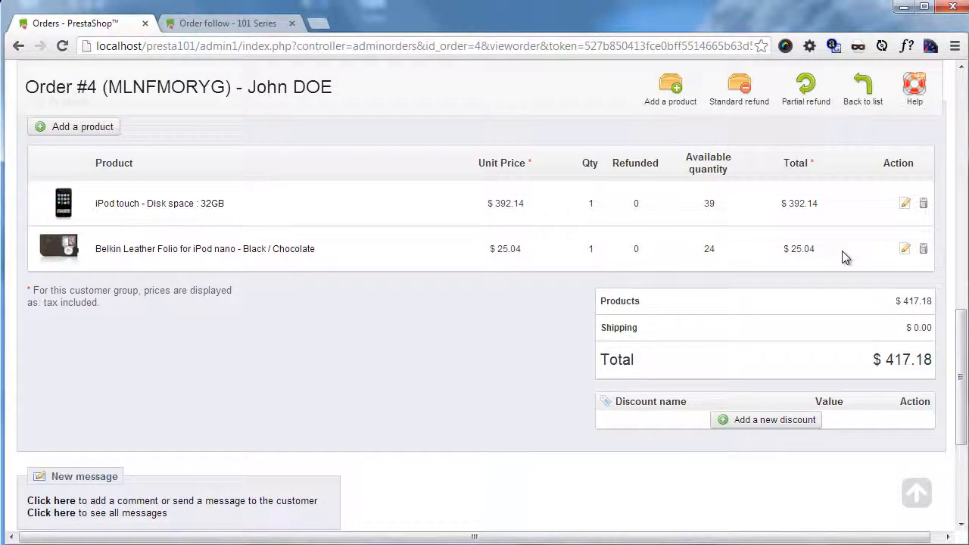
Step: Open the partial refund fields for the order's products and examine the quantity, amount, re-stock and voucher options
scroll(527, 157, up, 10)
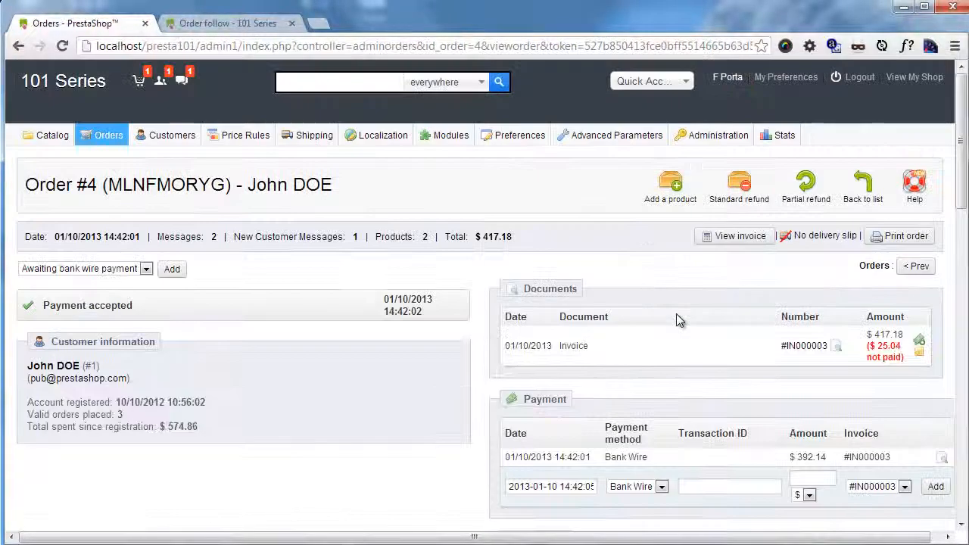
click(808, 186)
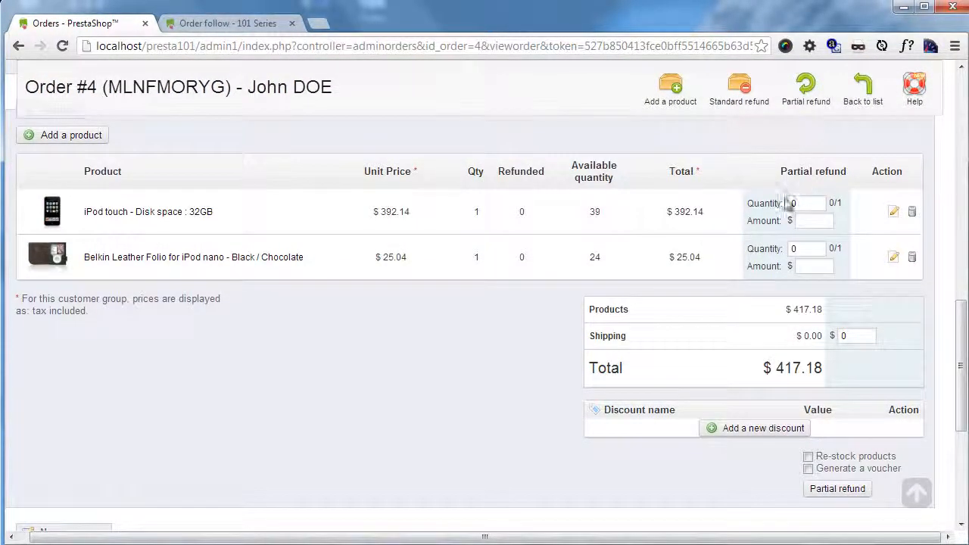
scroll(788, 303, up, 10)
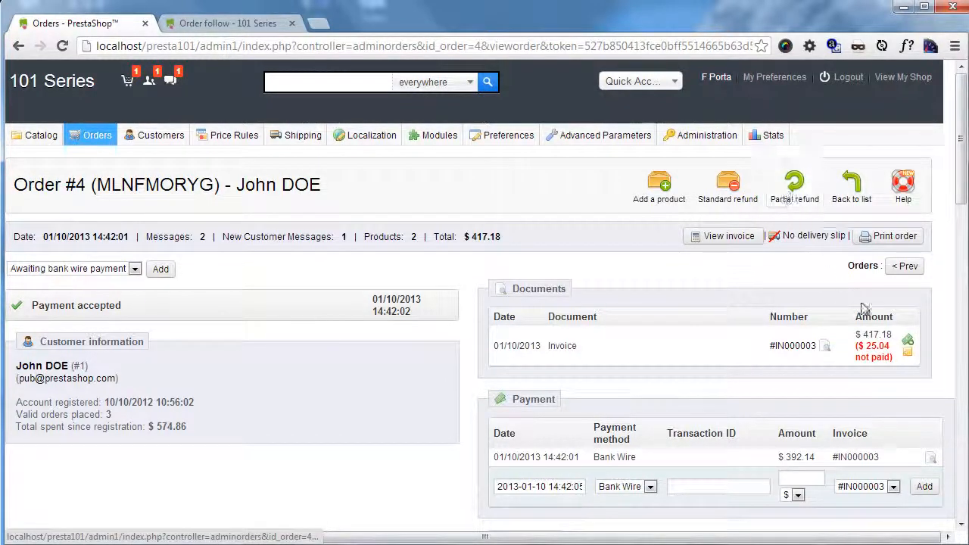
Step: Register the unpaid $25.04 on the order's invoice as a Bank Wire payment, leaving the transaction ID empty
click(905, 339)
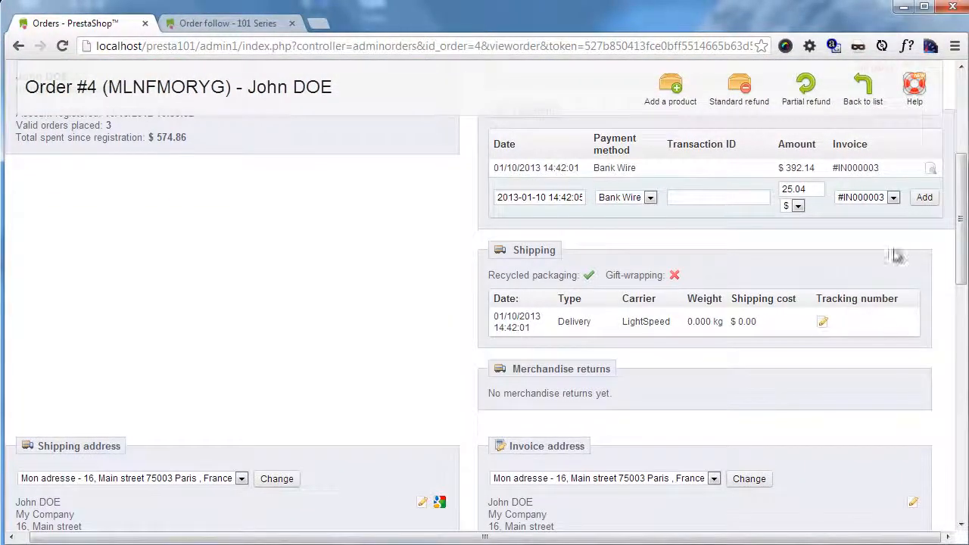
click(754, 198)
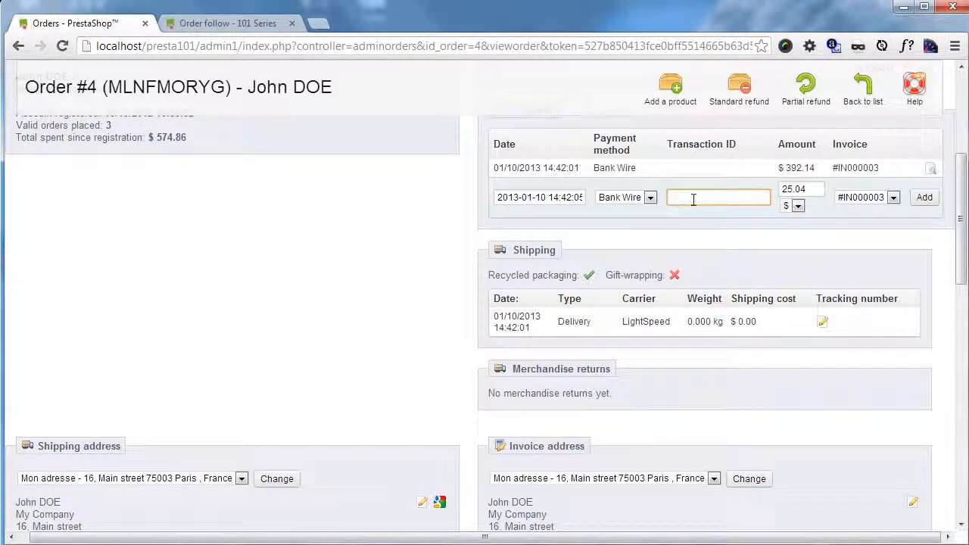
click(923, 197)
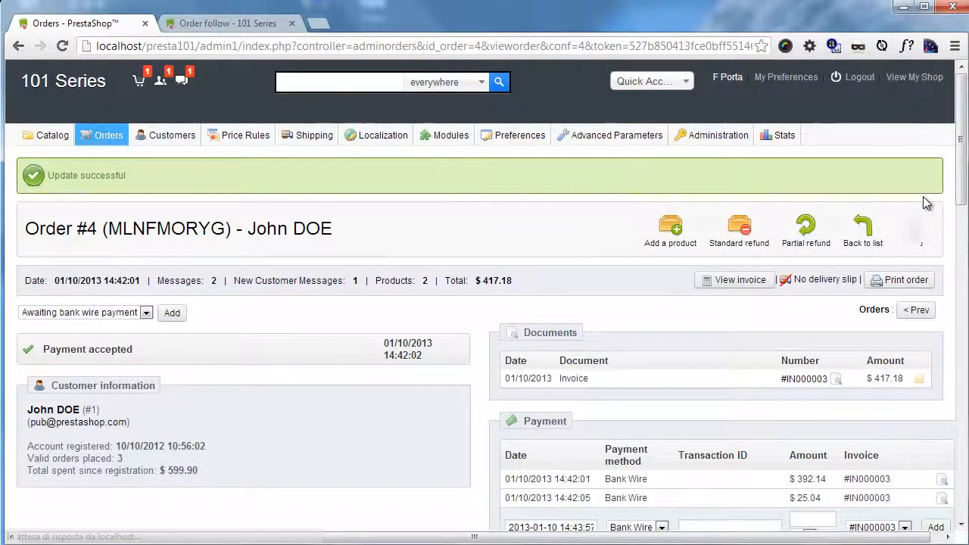
Step: Enter a partial refund of quantity 1 and amount $392.14 for the iPod touch - Disk space : 32GB
scroll(804, 158, down, 10)
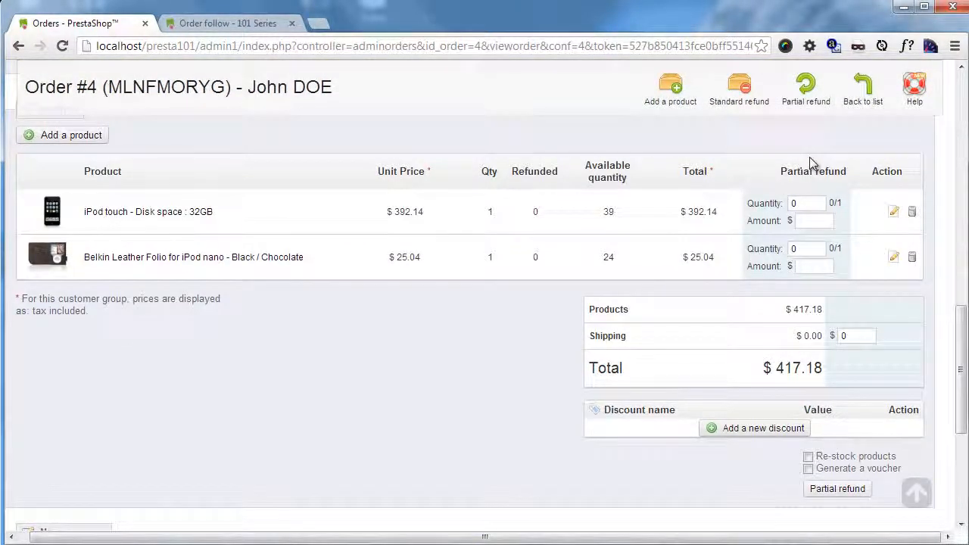
click(809, 204)
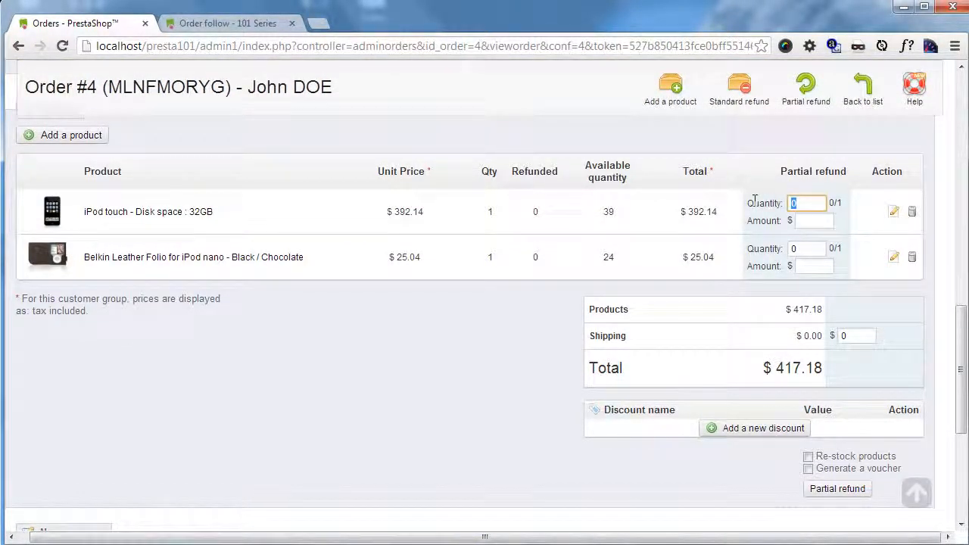
text(1)
click(813, 221)
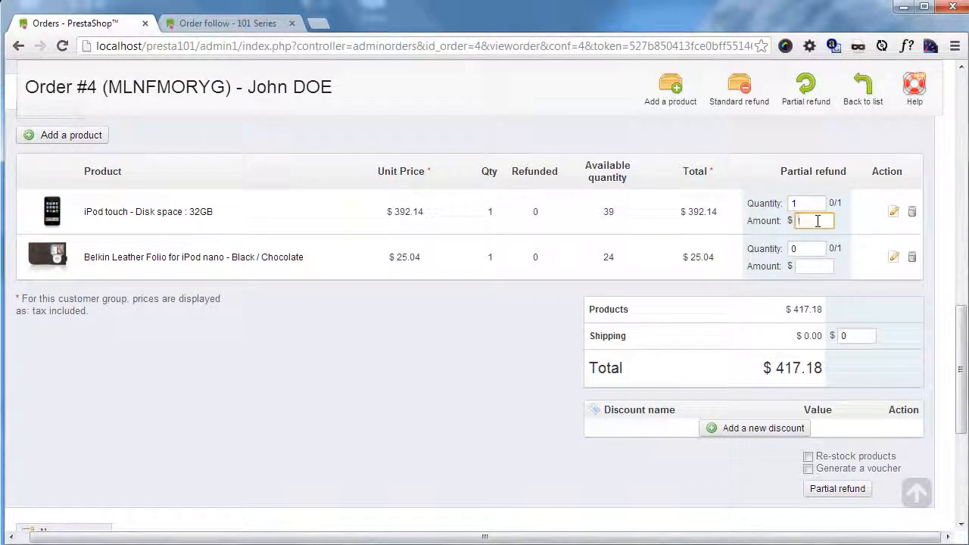
drag(719, 211, 685, 211)
key(ctrl+c)
click(813, 221)
key(ctrl+v)
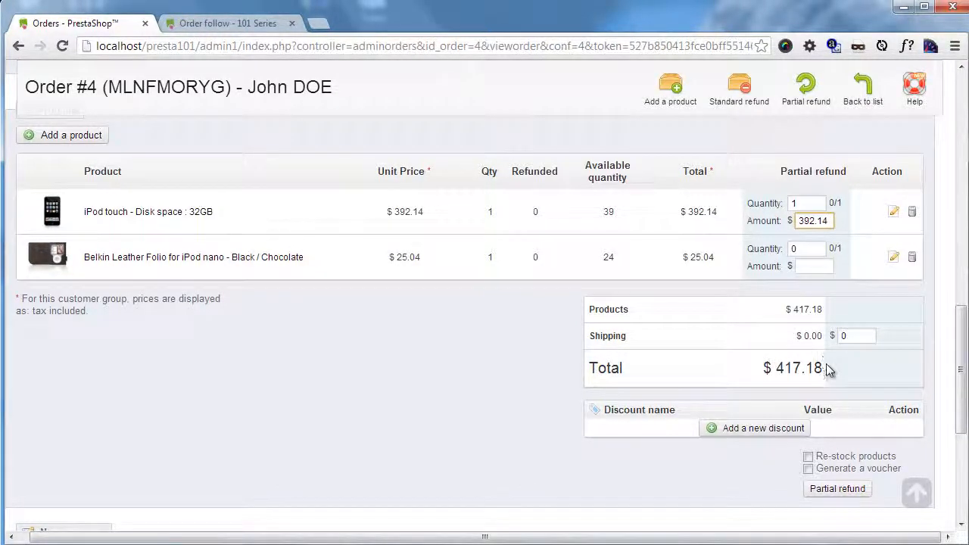
Step: Choose to generate a voucher without re-stocking the products and submit the partial refund
click(512, 342)
scroll(493, 334, down, 1)
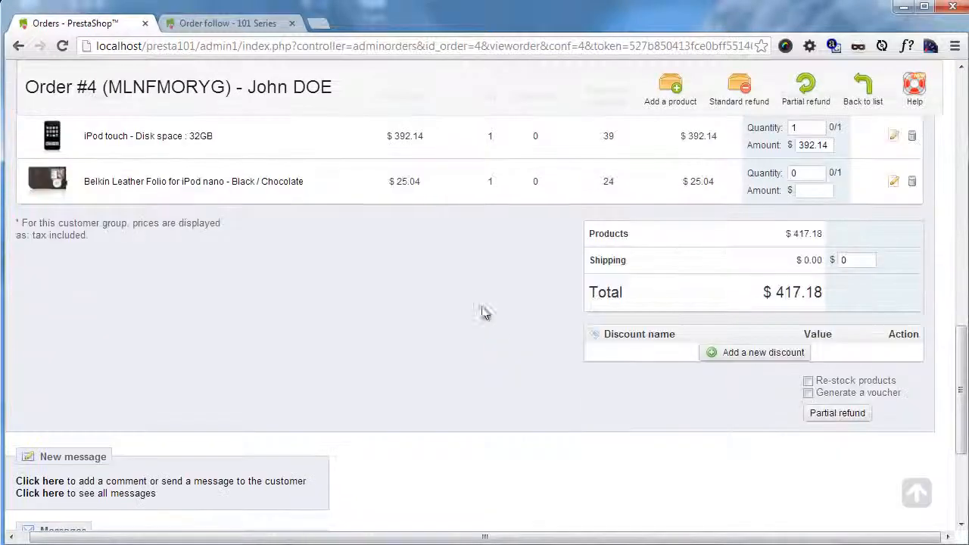
click(808, 394)
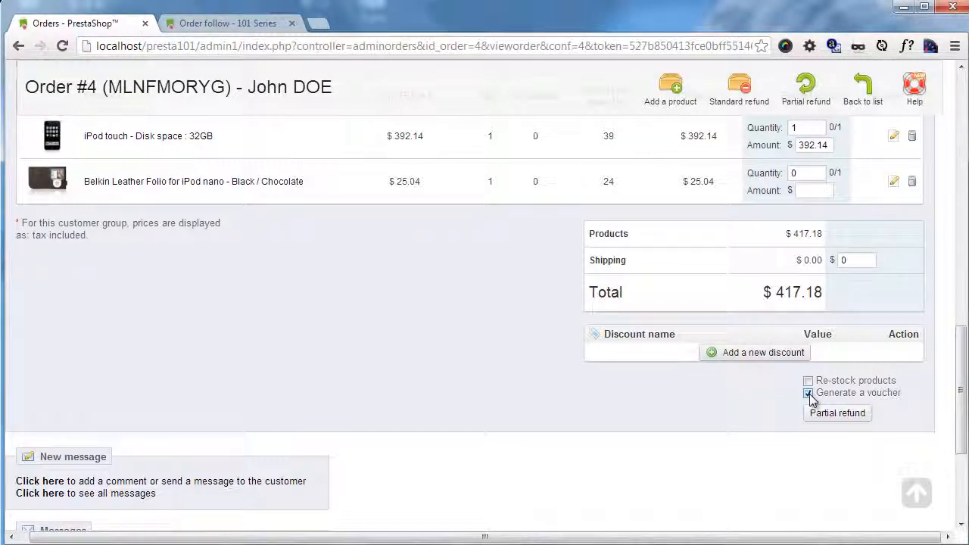
click(848, 421)
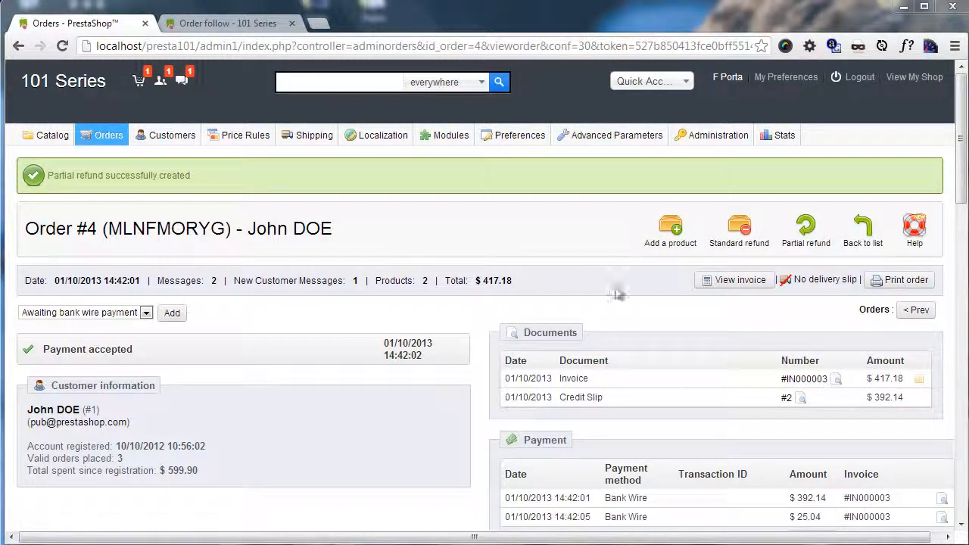
Step: Start a new order status and name it "Sent to Rep 2"
mouse_move(108, 142)
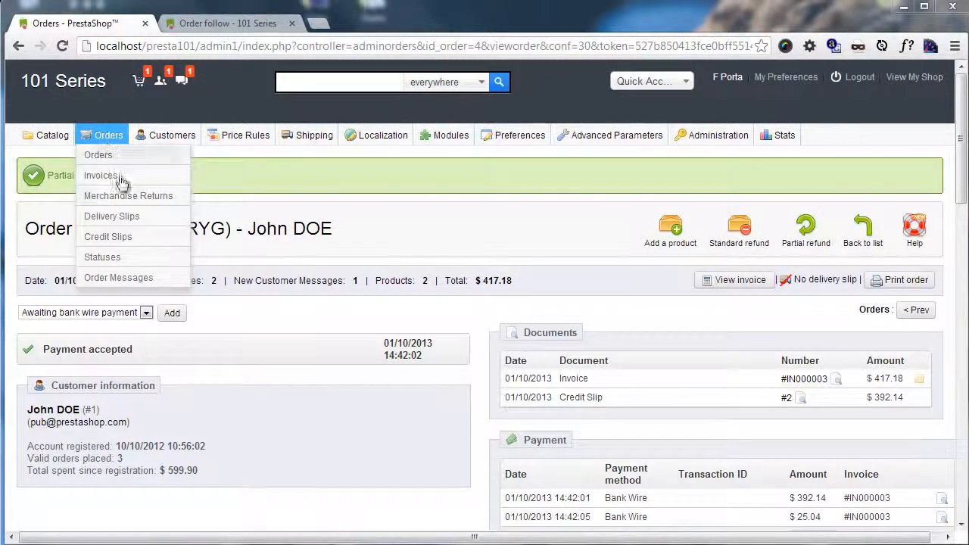
click(137, 261)
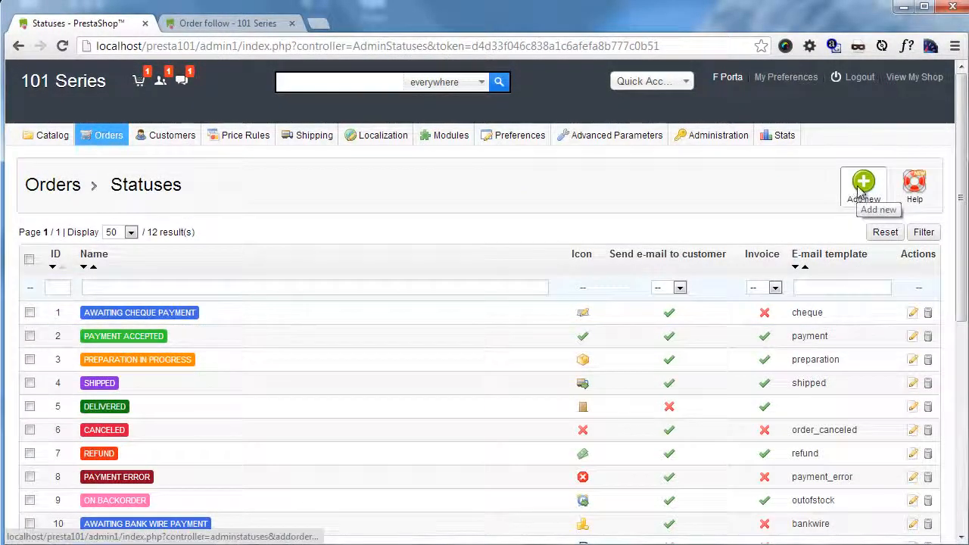
scroll(871, 212, down, 4)
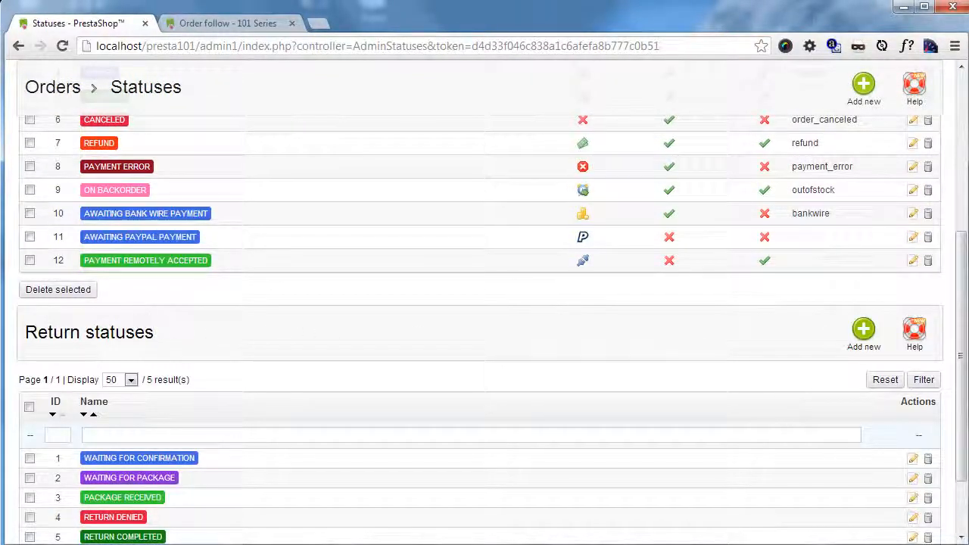
scroll(828, 328, up, 4)
click(859, 196)
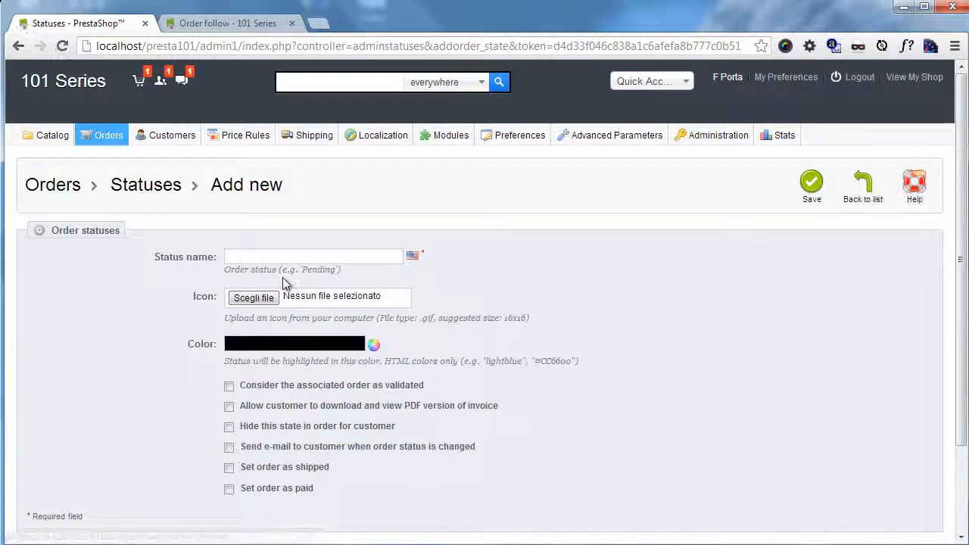
click(292, 255)
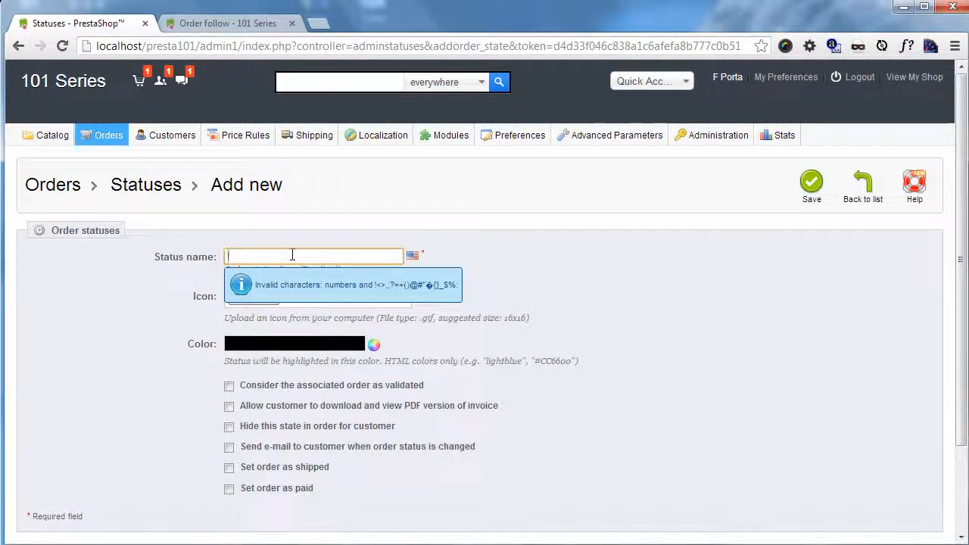
text(Sent to Rep 2)
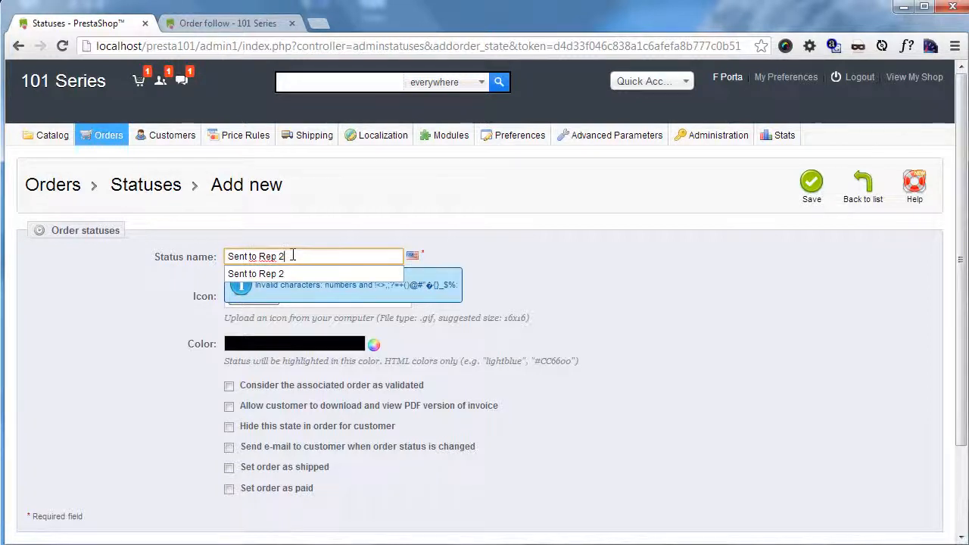
click(602, 229)
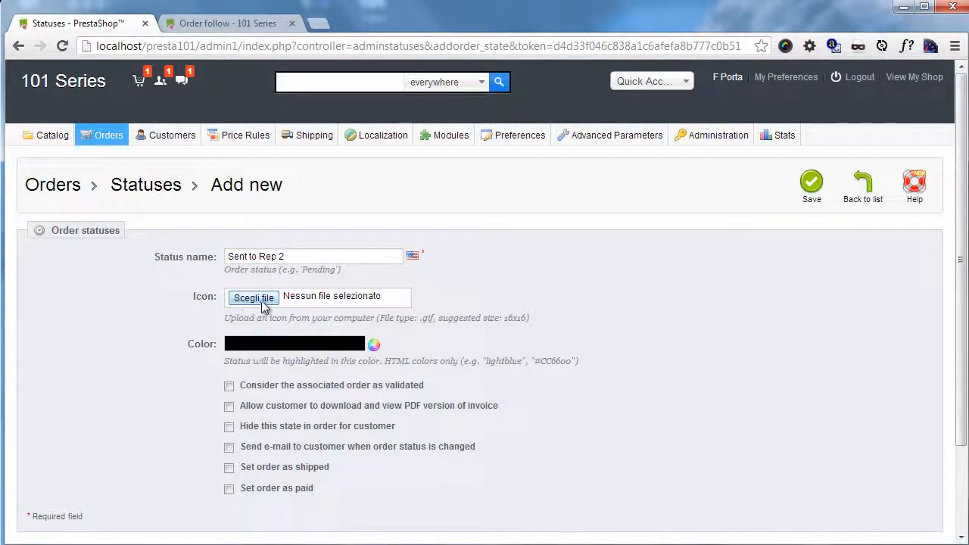
Step: Set the new status's highlight color to blue #518eff, leaving the icon empty
scroll(272, 315, down, 1)
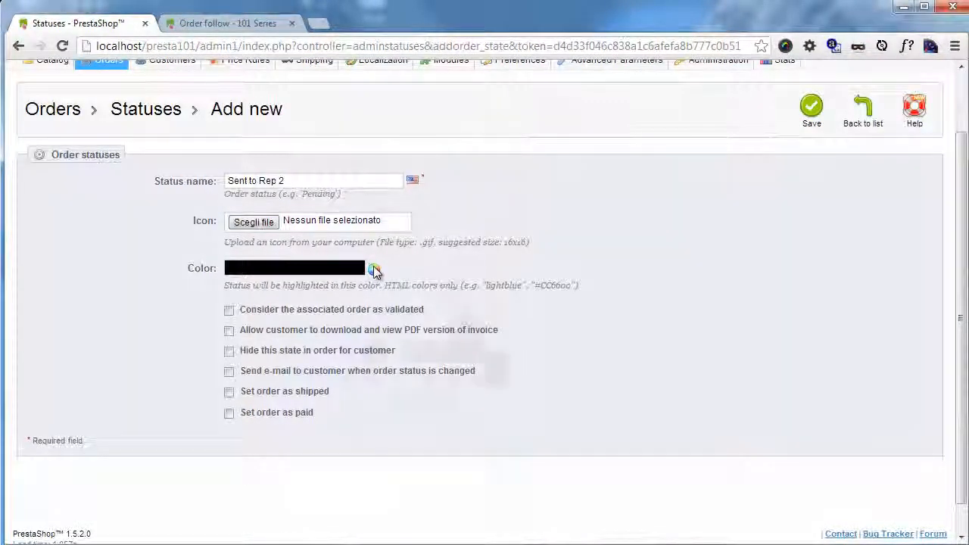
click(375, 271)
click(443, 294)
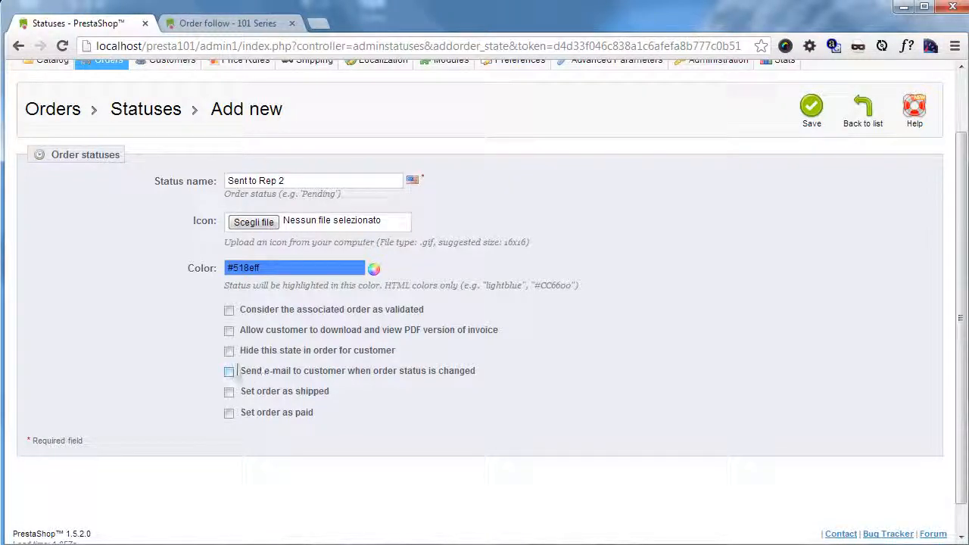
Step: Examine the e-mail templates offered for notifying customers of the status change, leaving the notification off
click(232, 375)
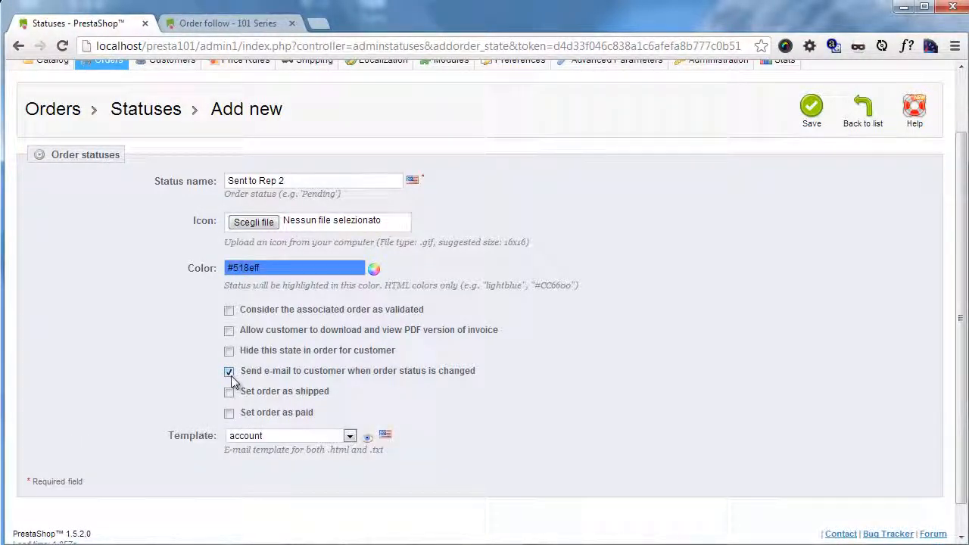
click(333, 436)
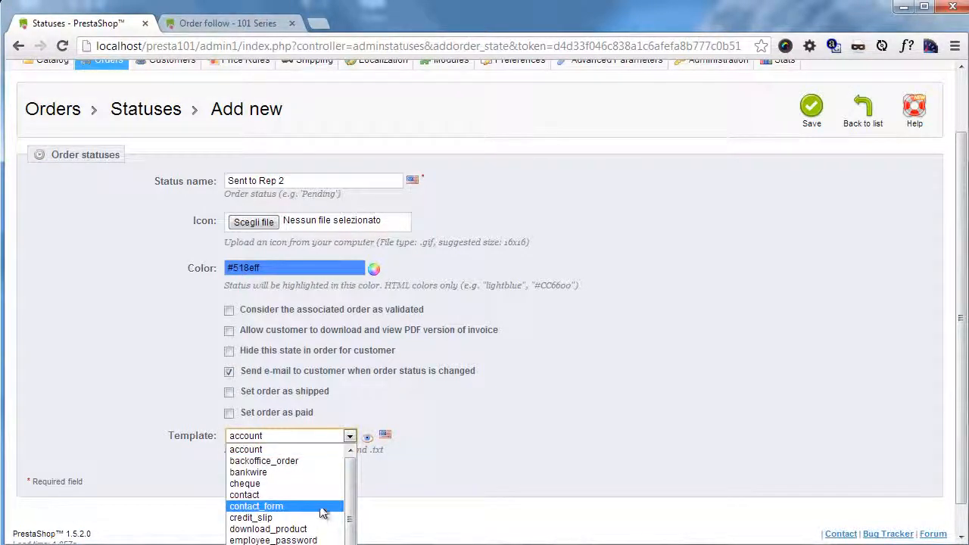
scroll(321, 513, down, 4)
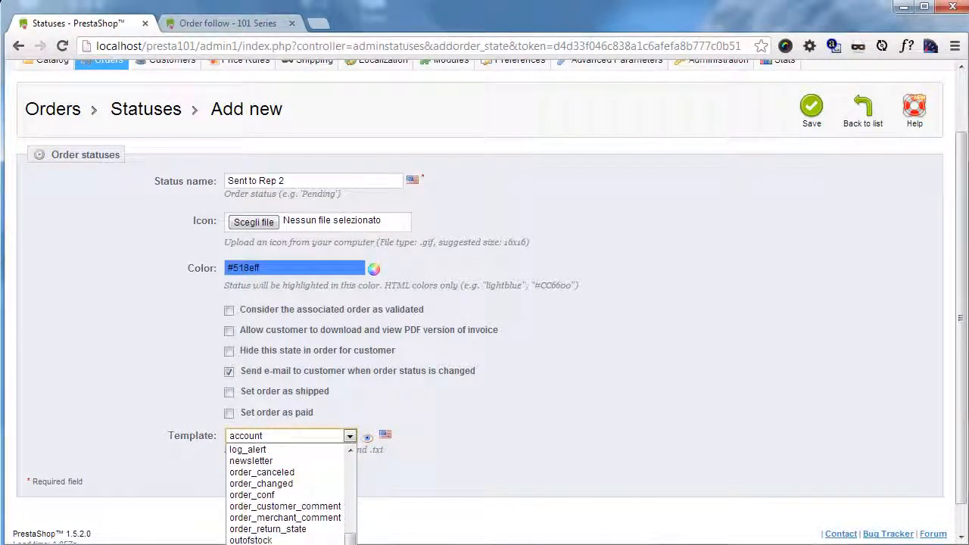
scroll(288, 492, up, 4)
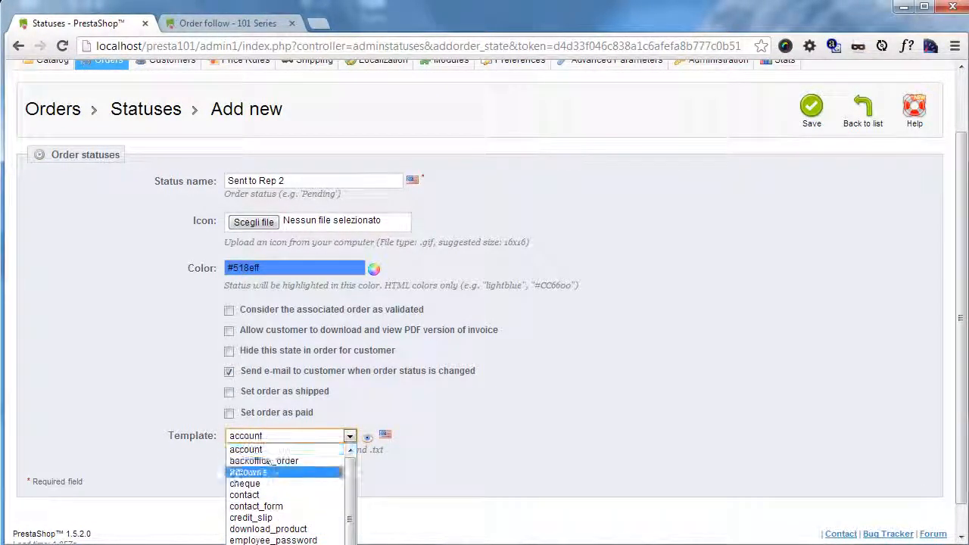
click(511, 426)
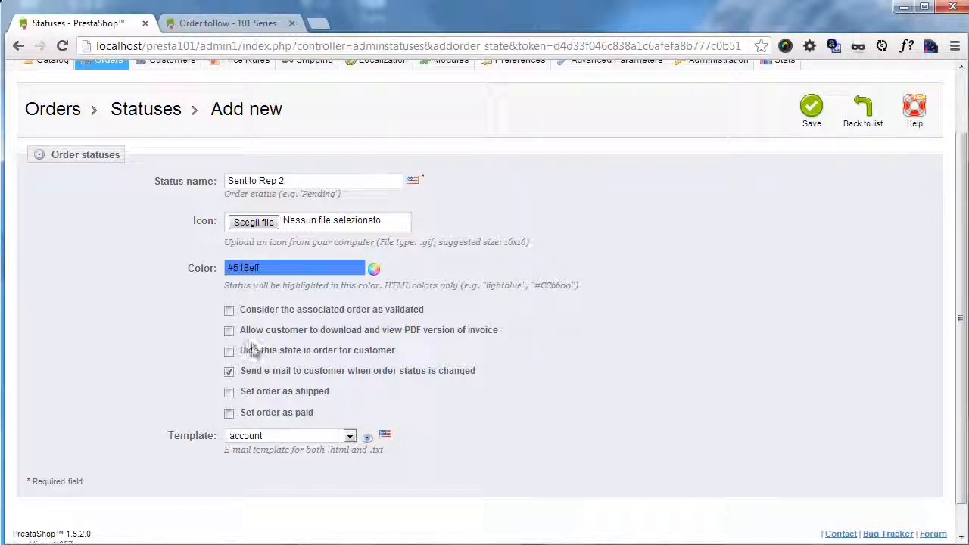
click(229, 371)
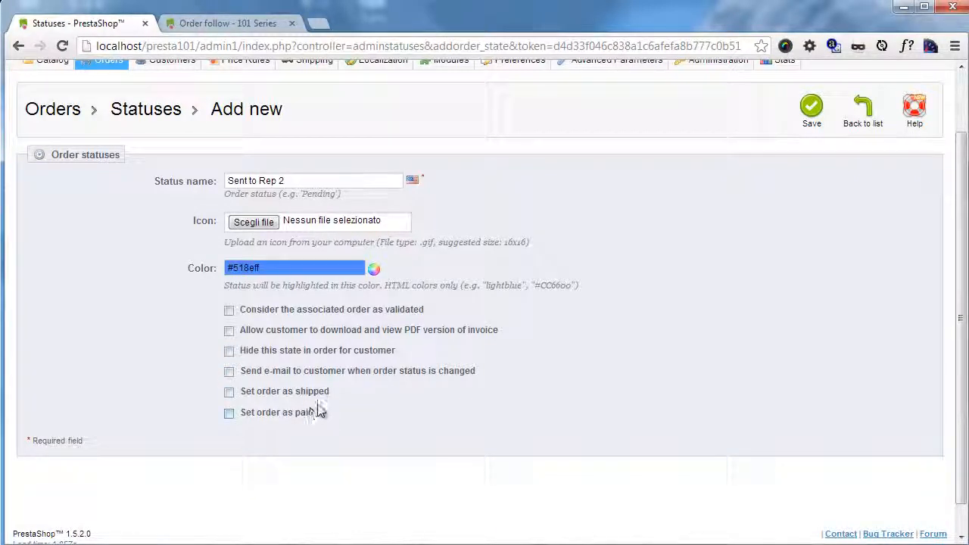
Step: Make the new status set the order as paid and save it
click(230, 413)
click(811, 113)
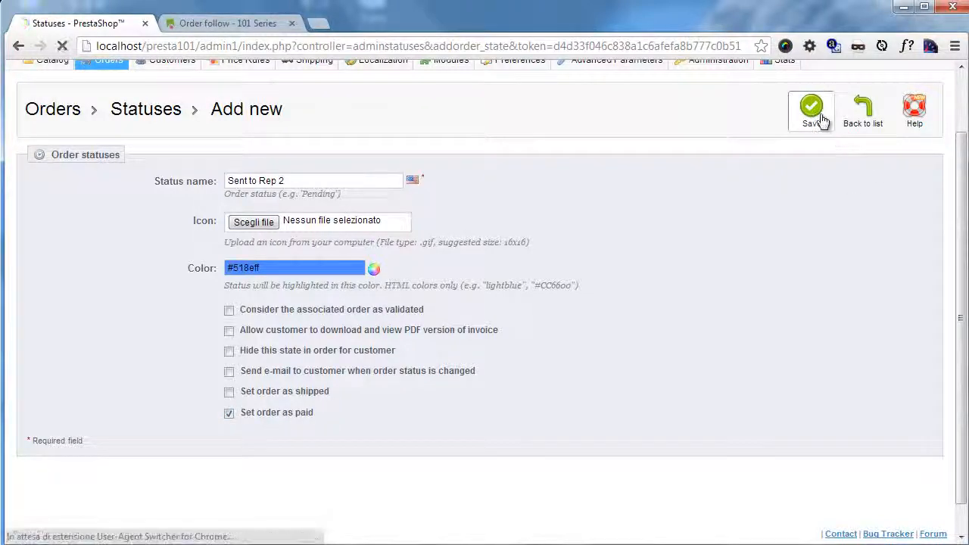
Step: Open the $417.18 Bank Wire order from the order list and change its status to Sent to Rep 2
mouse_move(106, 137)
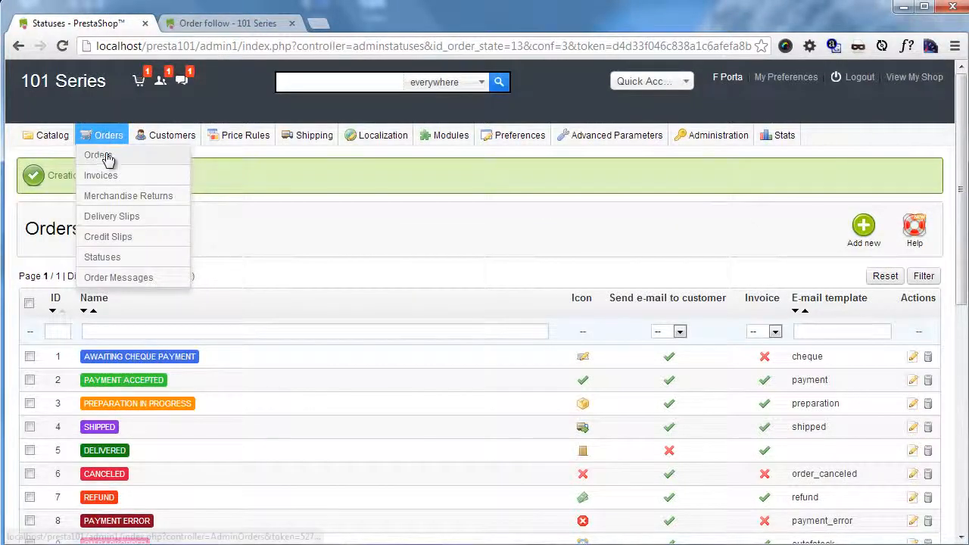
click(100, 155)
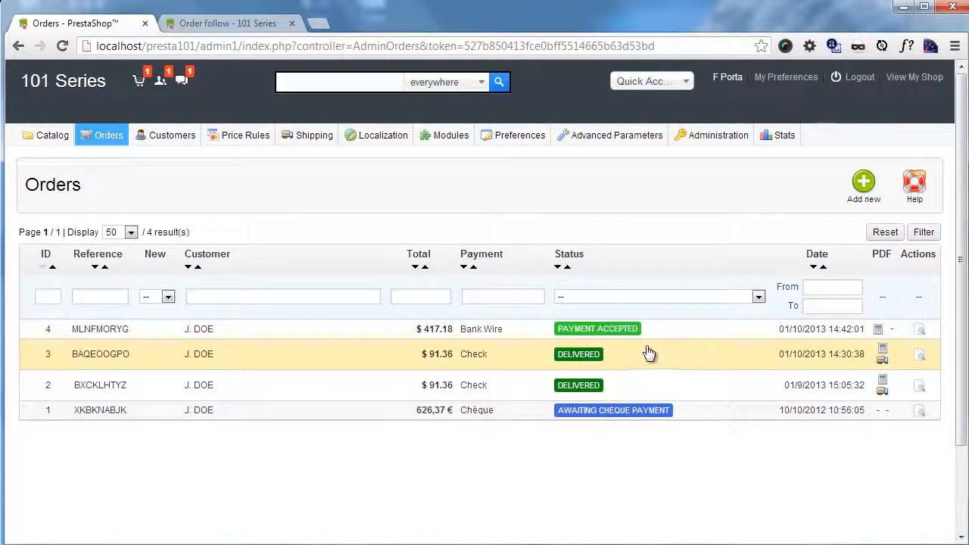
click(920, 329)
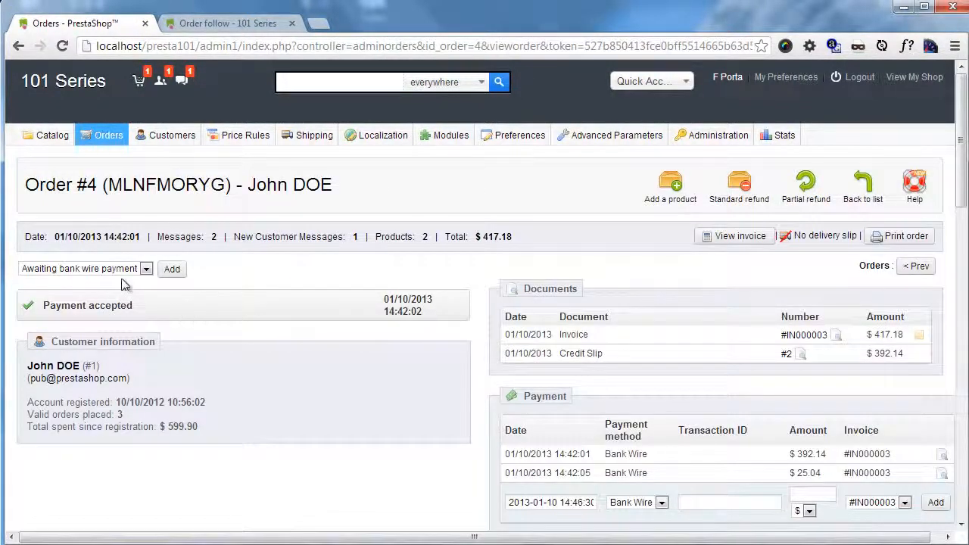
click(144, 270)
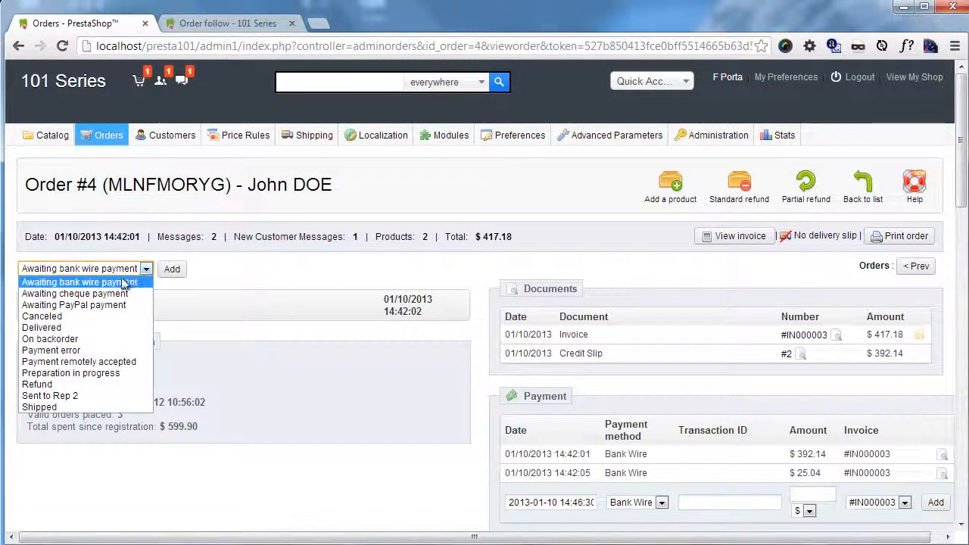
click(65, 395)
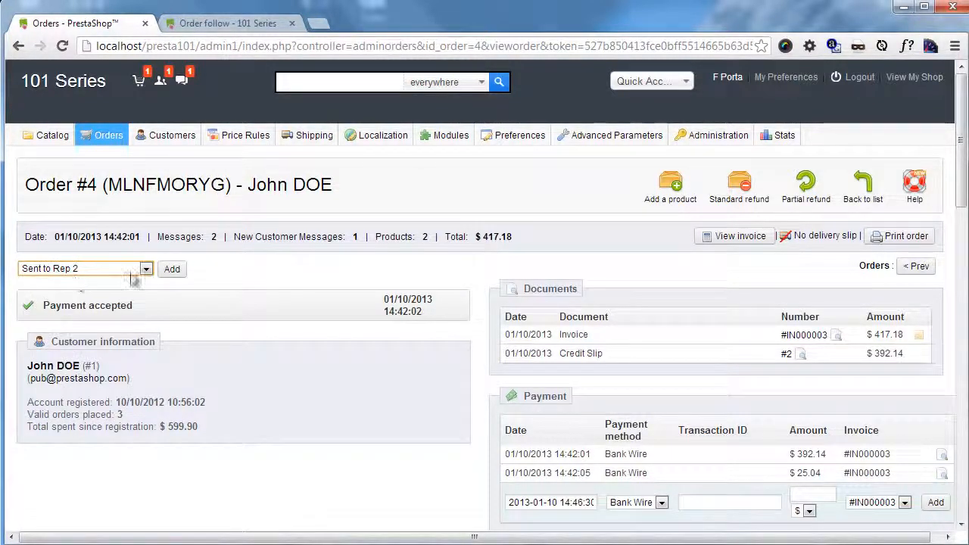
click(172, 270)
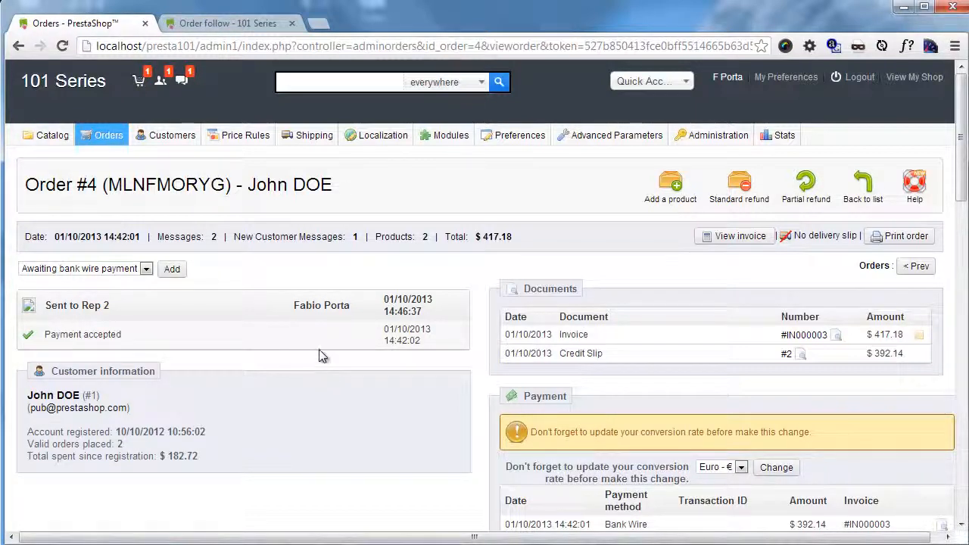
Step: Mark the customer's message "Here is your order!" as viewed in the order's messages
scroll(312, 337, down, 15)
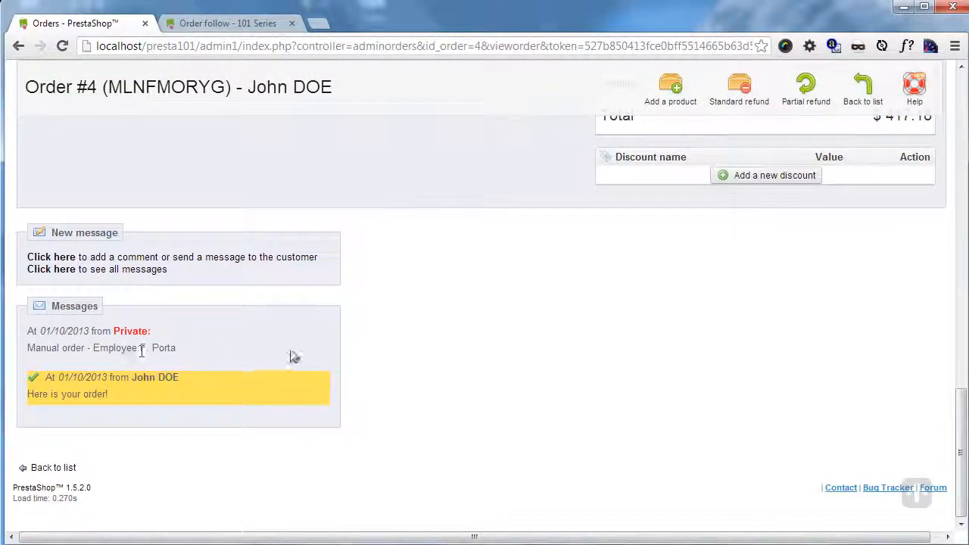
click(34, 377)
scroll(237, 372, down, 5)
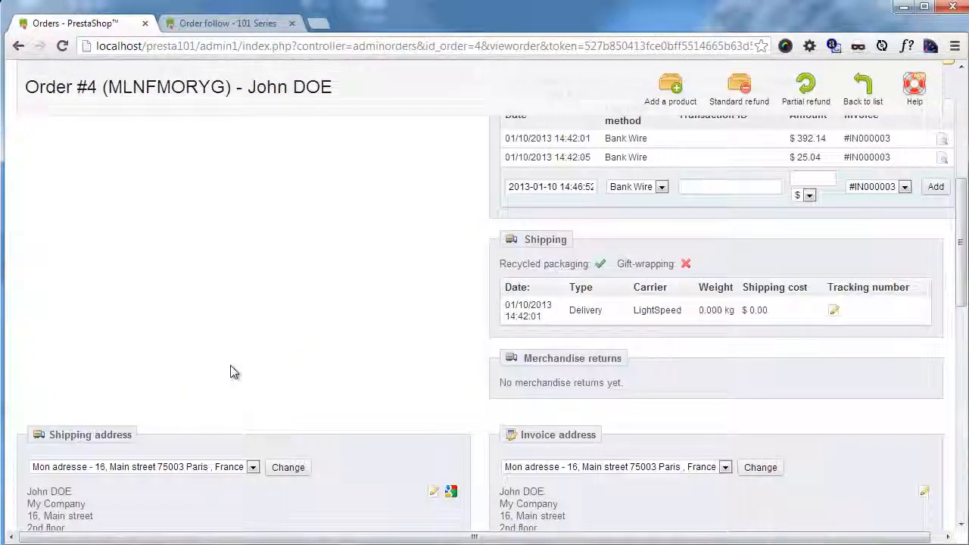
scroll(231, 375, up, 5)
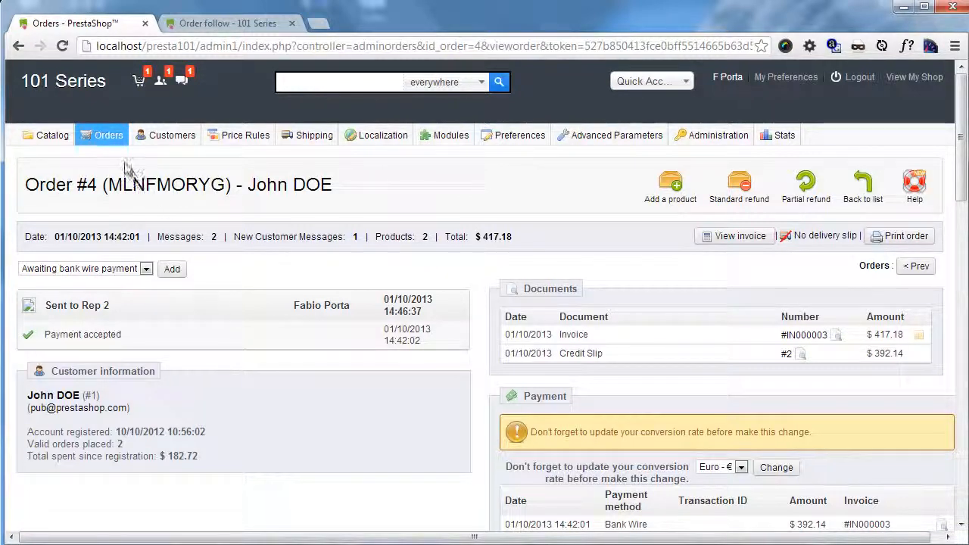
Step: Start a new predefined order message and name it "Re-Stocking"
mouse_move(103, 134)
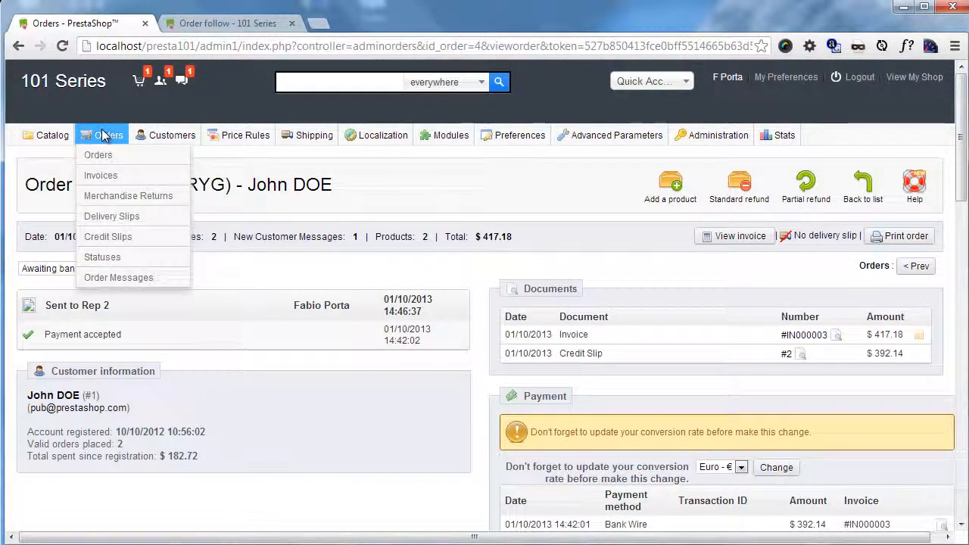
click(122, 277)
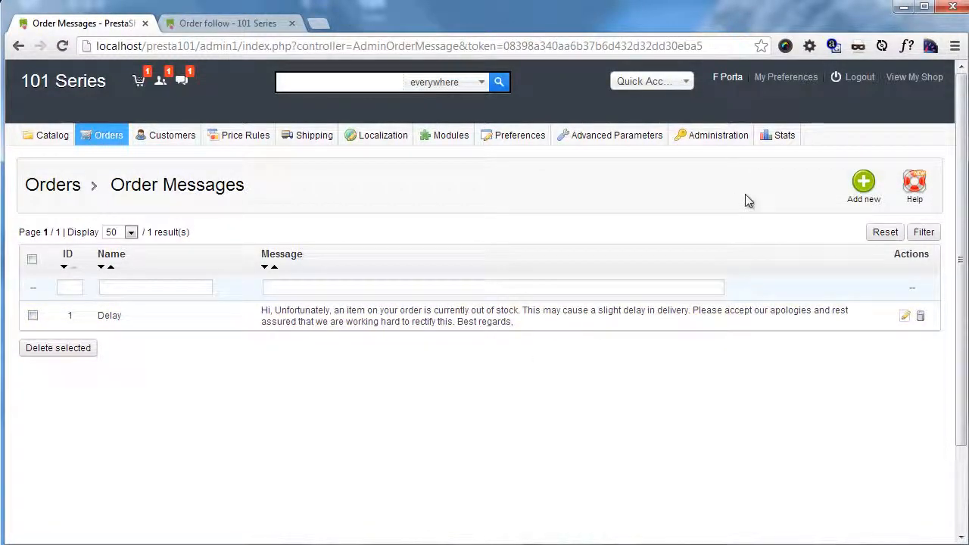
click(854, 194)
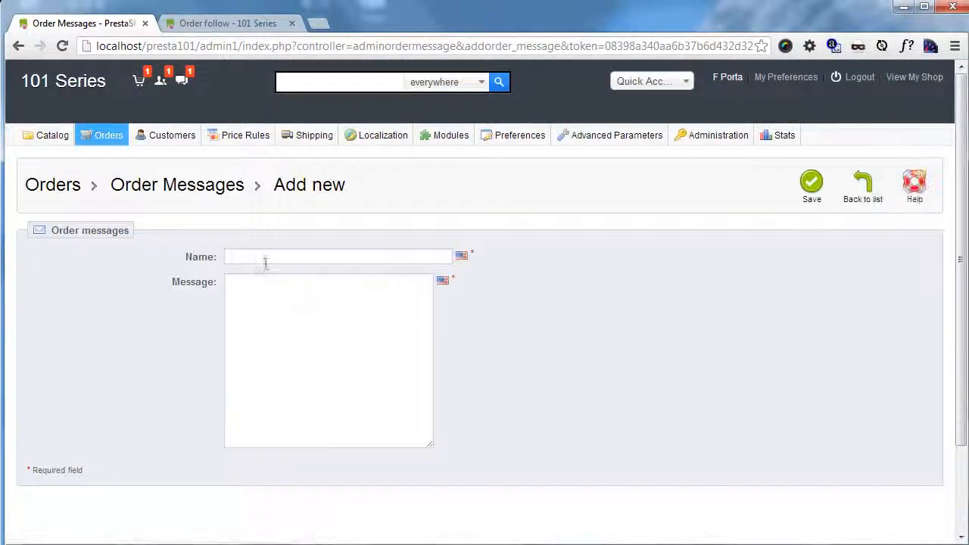
click(265, 259)
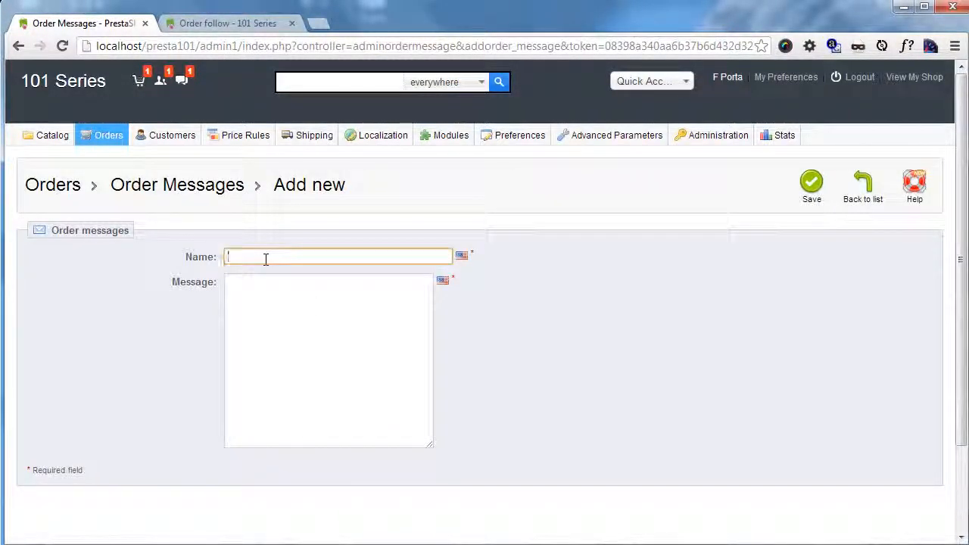
text(Re-)
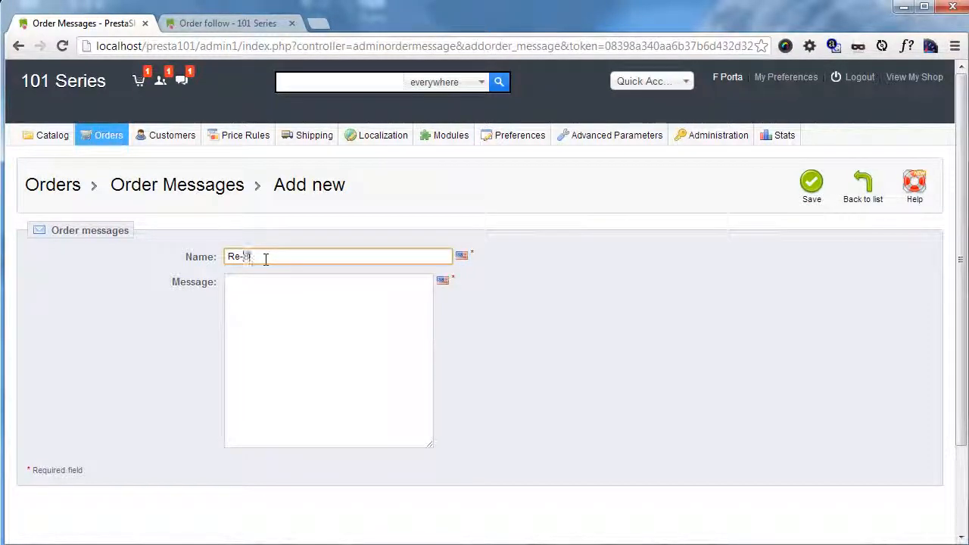
text(Stocking)
Step: Enter "We are currently restocking this product, please be patient" as the message text and save the order message
click(299, 326)
text(W)
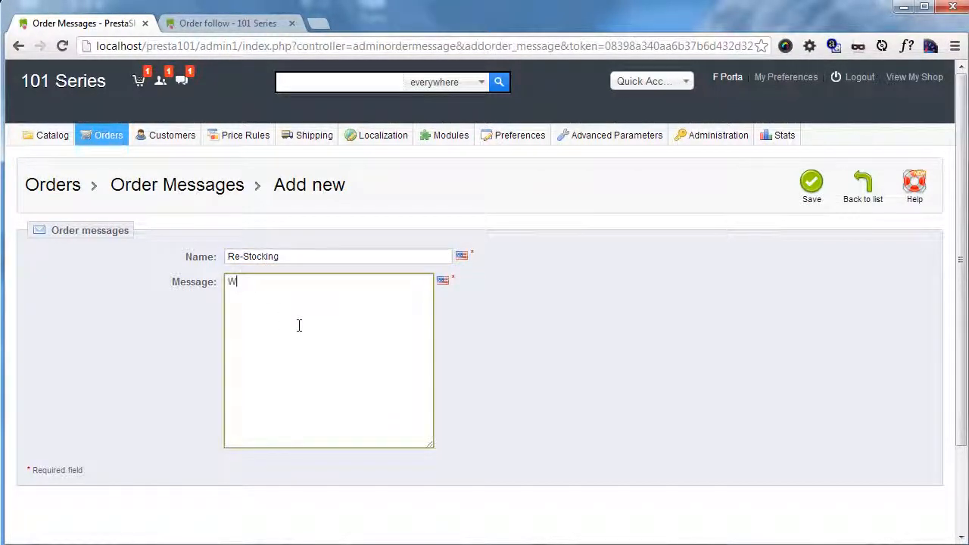
text(e are currently restocki)
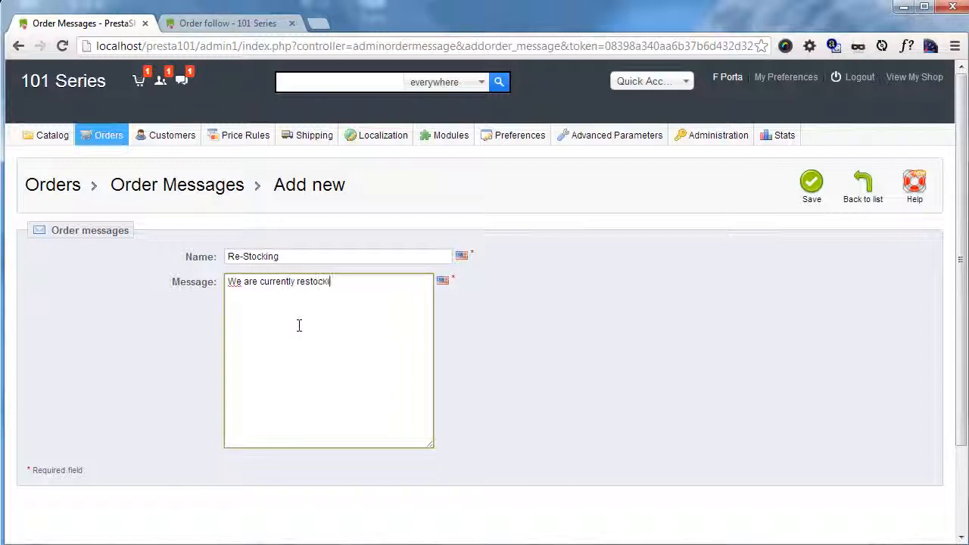
text(ng this produ)
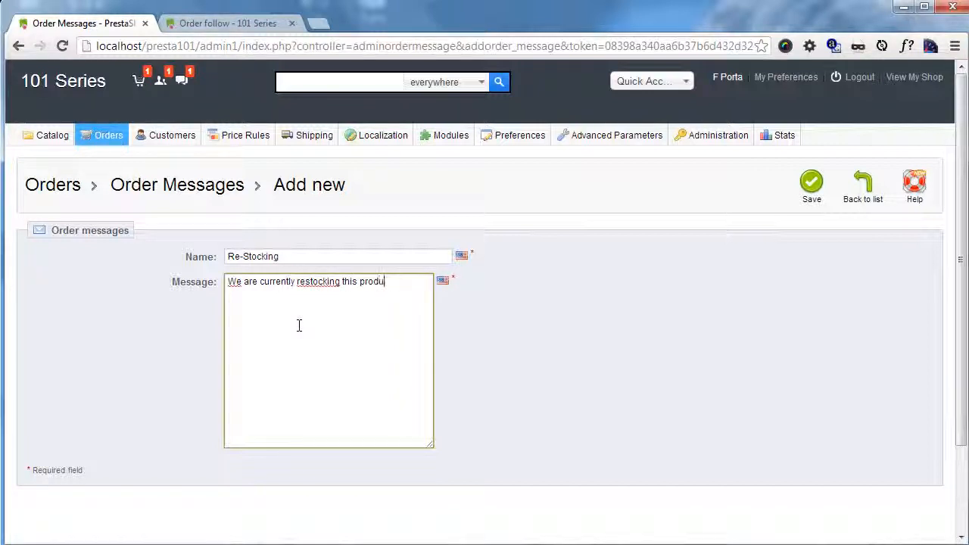
text(ct, please gi)
text( patient)
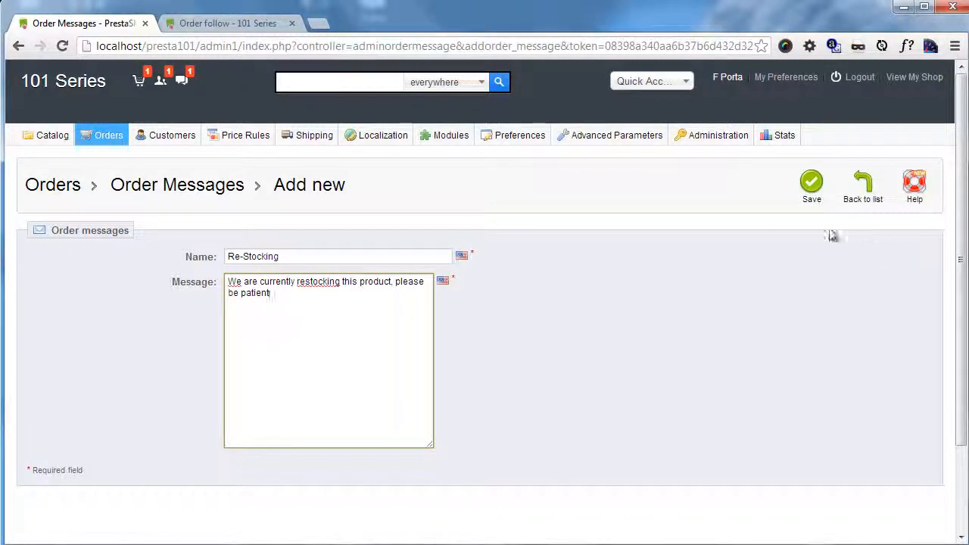
click(813, 194)
Step: Open the $417.18 Bank Wire order from the order list and start a new message, bringing up the standard message choices
mouse_move(106, 136)
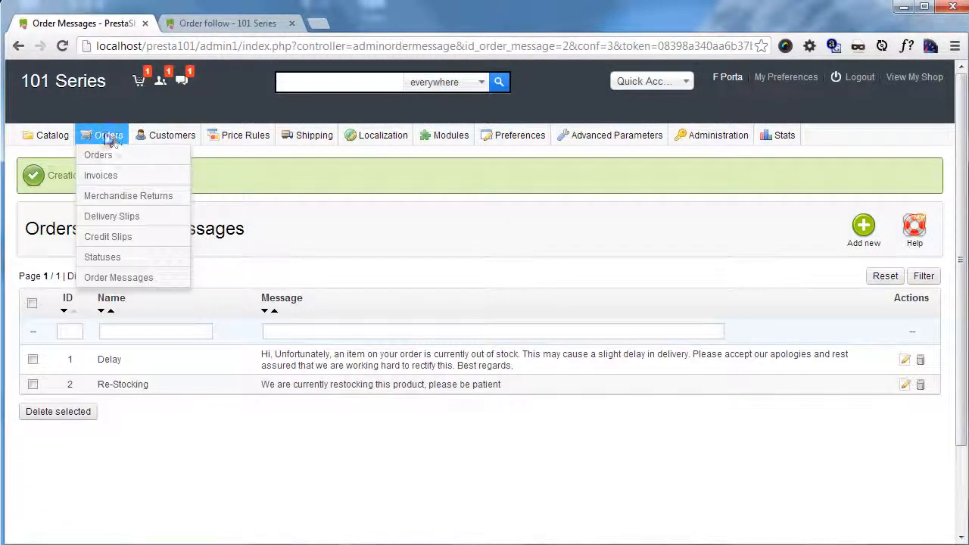
click(102, 156)
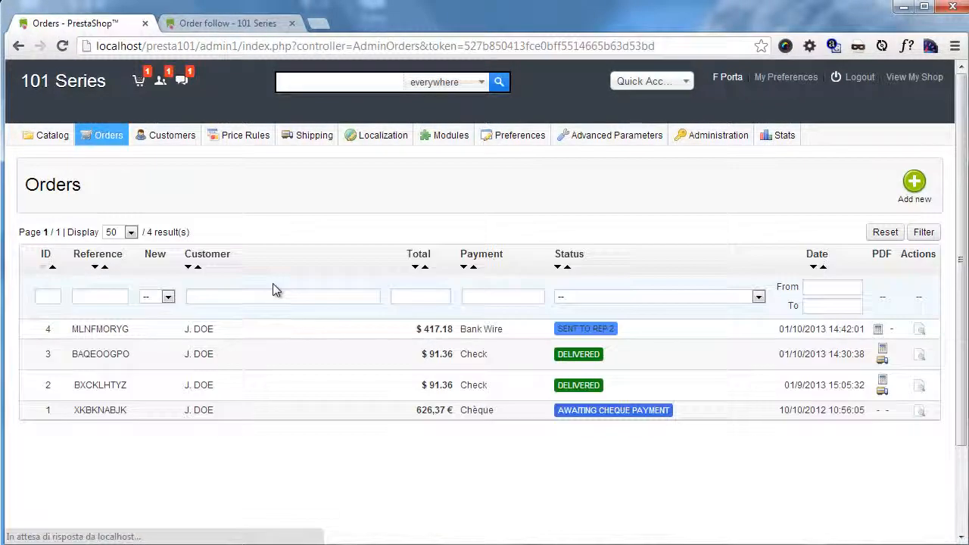
click(922, 331)
scroll(308, 320, down, 15)
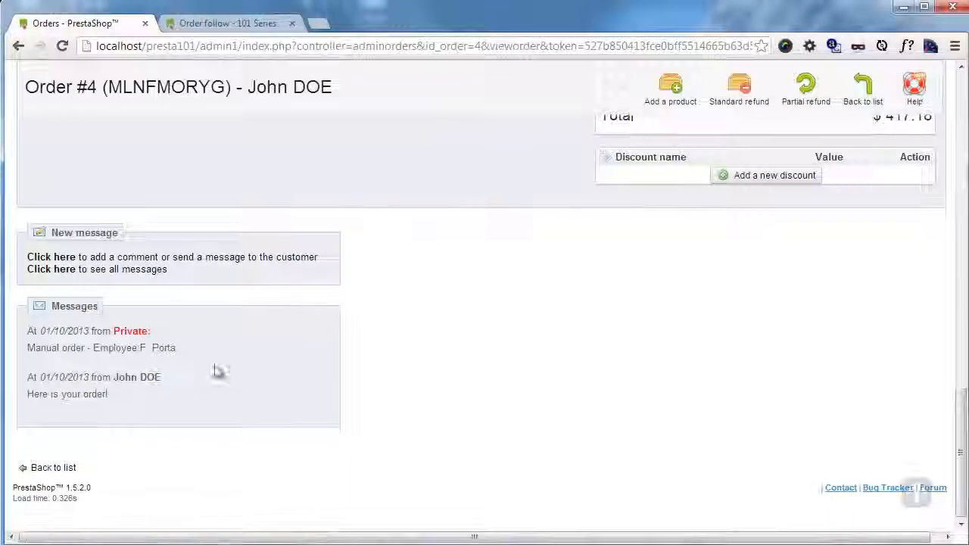
click(53, 257)
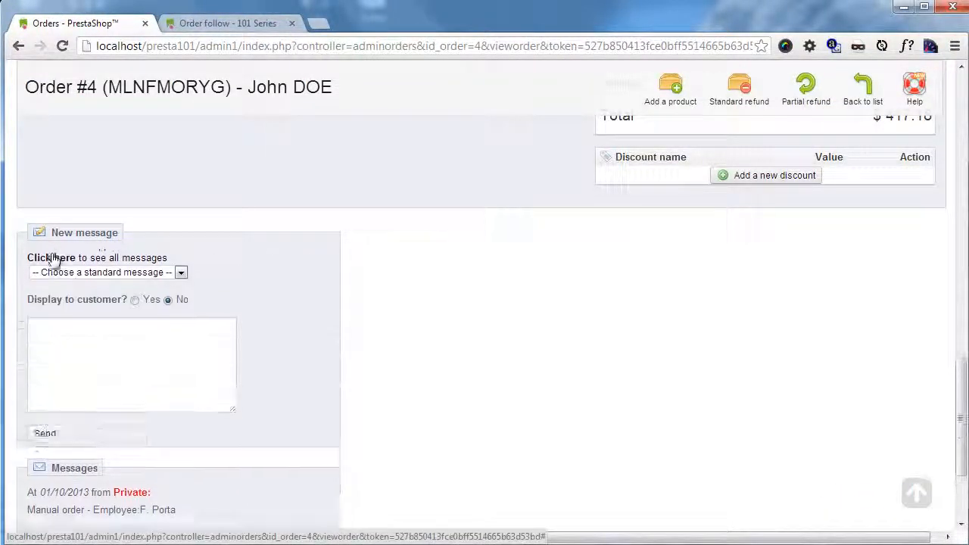
click(152, 271)
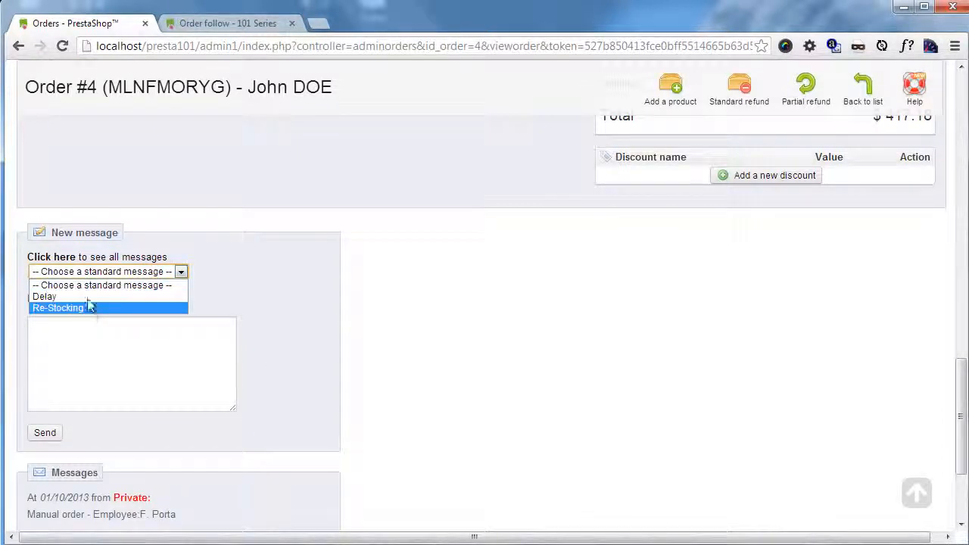